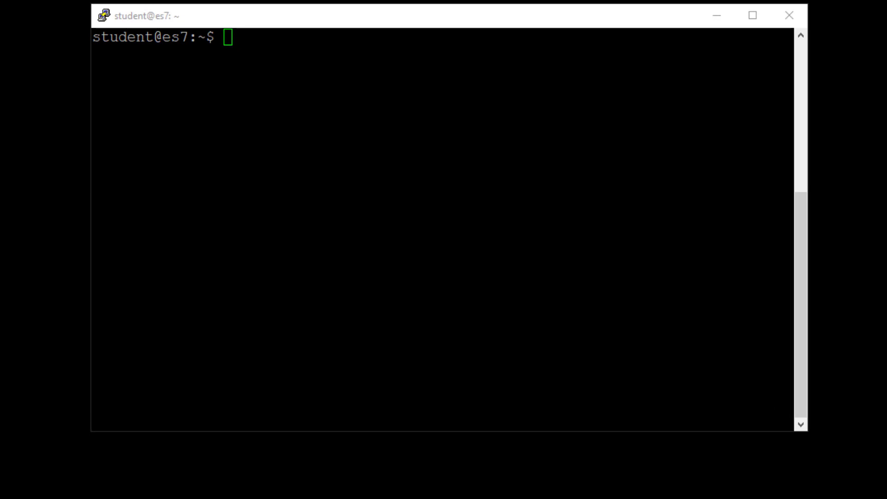
# Step: Copy the wget command from canvas.txt in the browser and run it in the terminal to download nginx_json_logs
pyautogui.moveTo(370, 16); pyautogui.dragTo(497, 126)
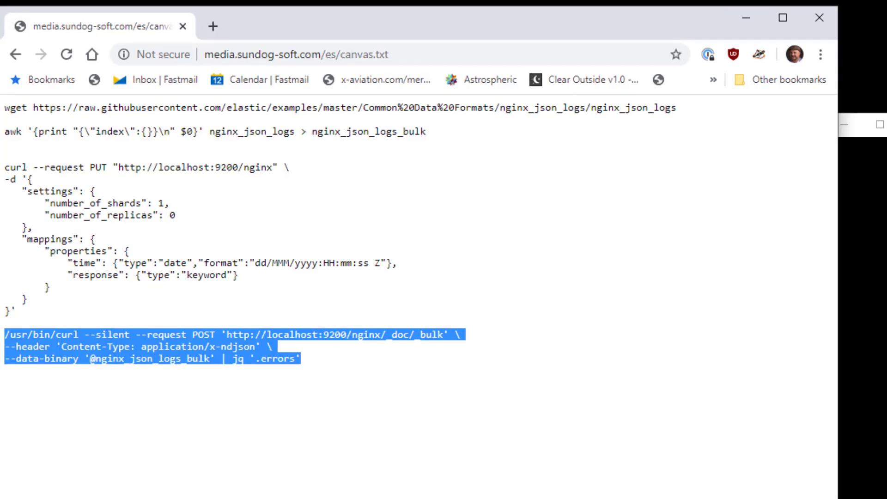
pyautogui.click(284, 489)
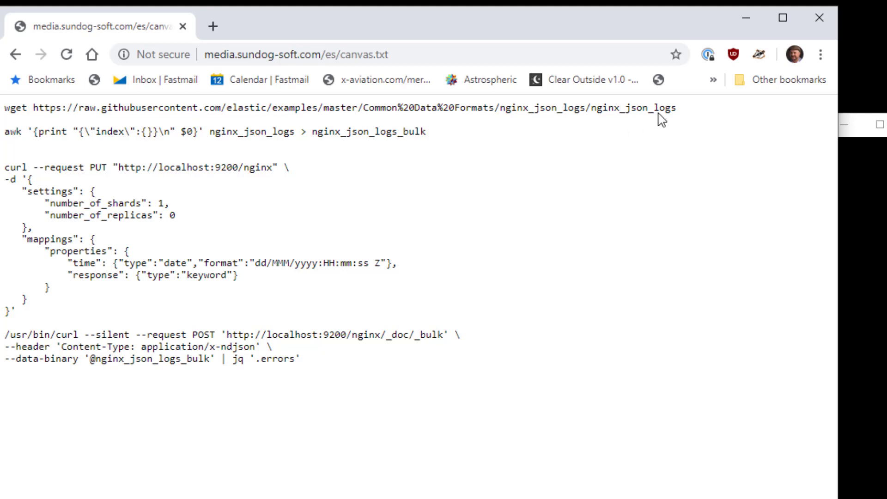
pyautogui.moveTo(688, 109); pyautogui.dragTo(4, 108)
pyautogui.hotkey('ctrl', 'c')
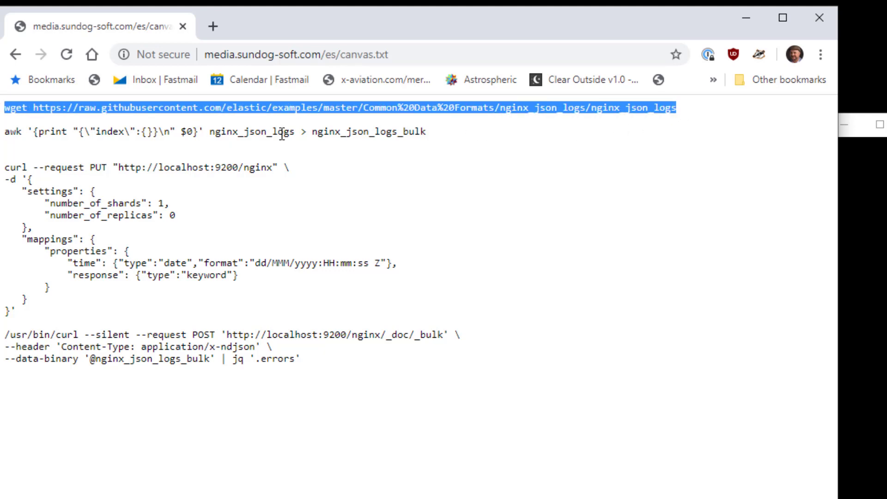
pyautogui.click(841, 267)
pyautogui.rightClick(841, 267)
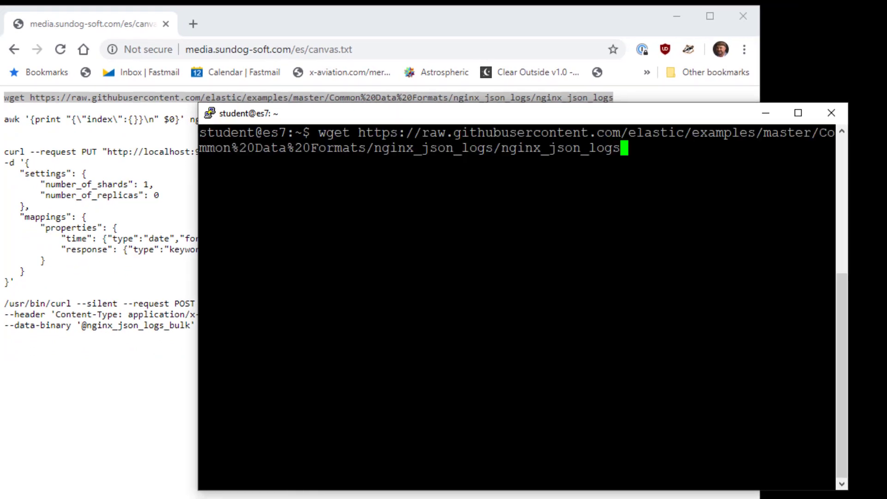
pyautogui.press('Return')
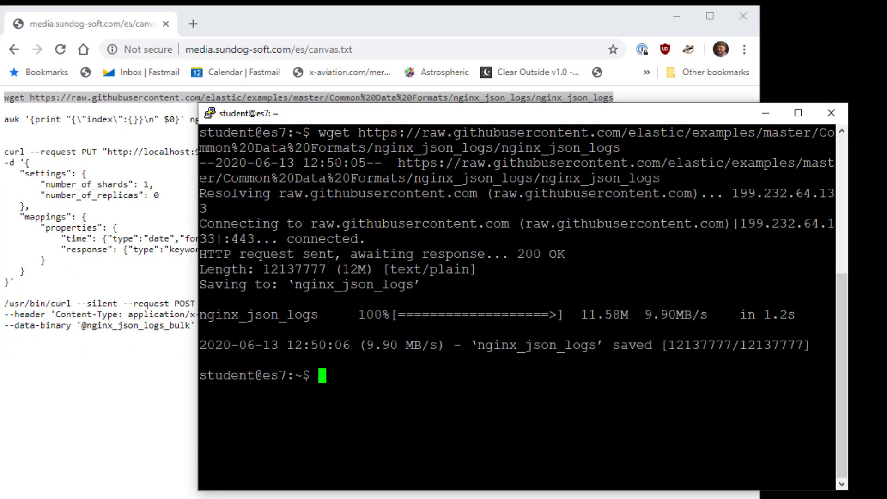
# Step: Run the awk command from canvas.txt in the terminal to add index lines to nginx_json_logs, writing the output to nginx_json_logs_bulk
pyautogui.click(68, 135)
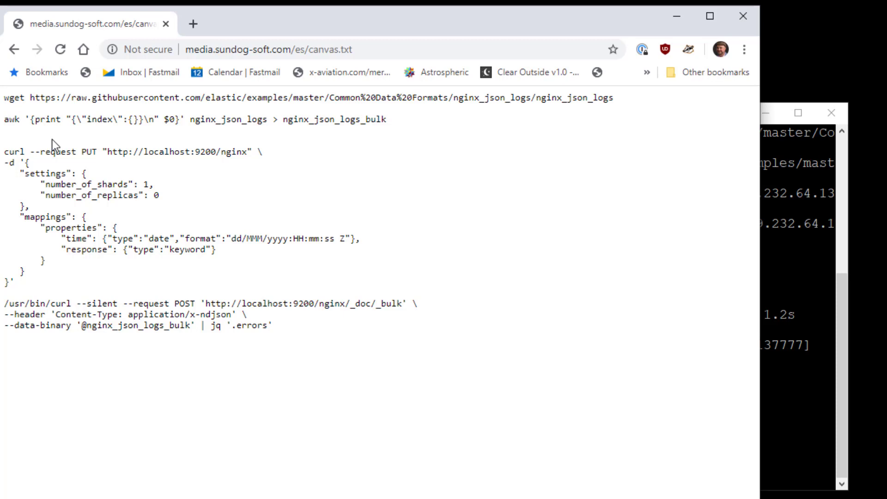
pyautogui.moveTo(391, 120); pyautogui.dragTo(2, 120)
pyautogui.hotkey('ctrl', 'c')
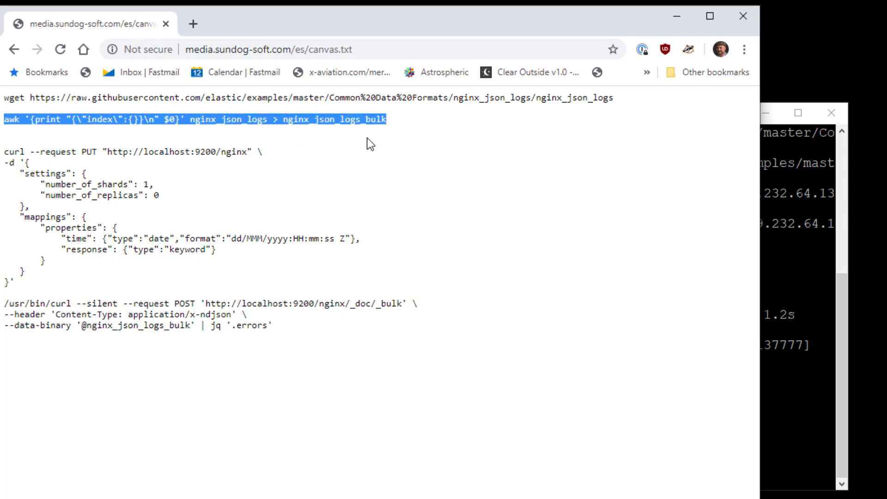
pyautogui.click(794, 259)
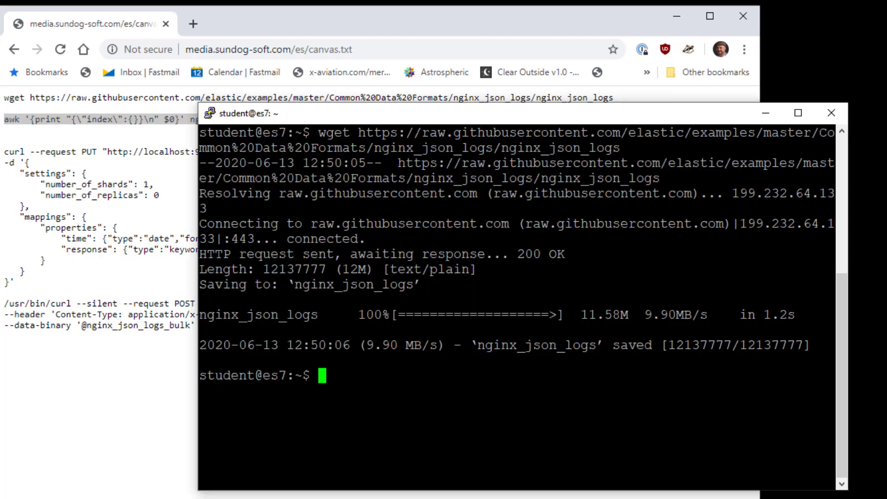
pyautogui.rightClick(795, 259)
pyautogui.press('Return')
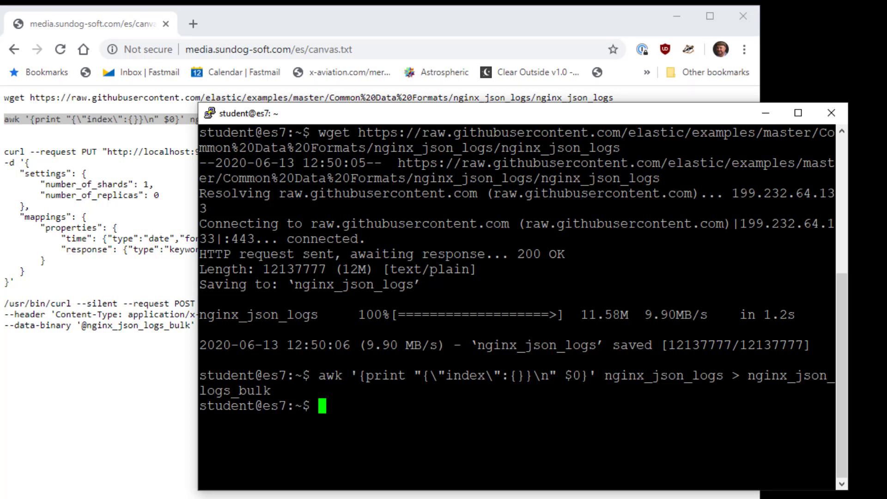
# Step: Run the curl PUT request from canvas.txt to create the nginx index with 1 shard, 0 replicas, a date-typed time and keyword-typed response
pyautogui.click(164, 284)
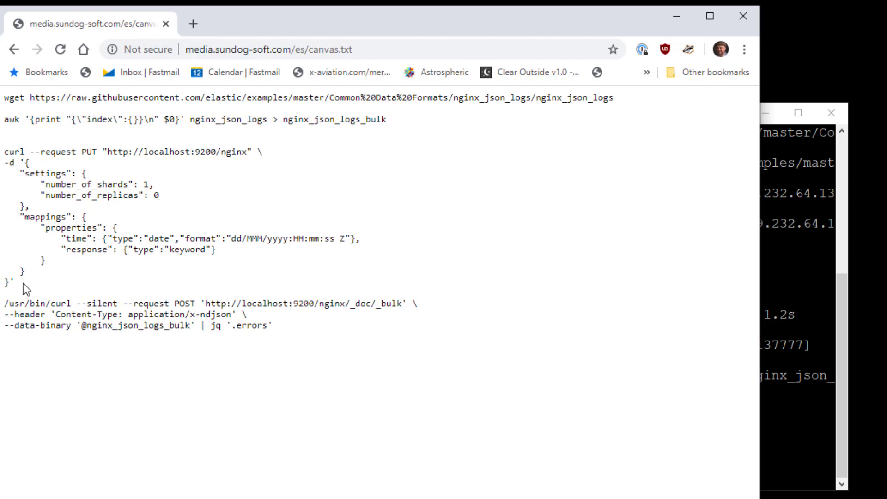
pyautogui.moveTo(23, 284); pyautogui.dragTo(4, 151)
pyautogui.hotkey('ctrl', 'c')
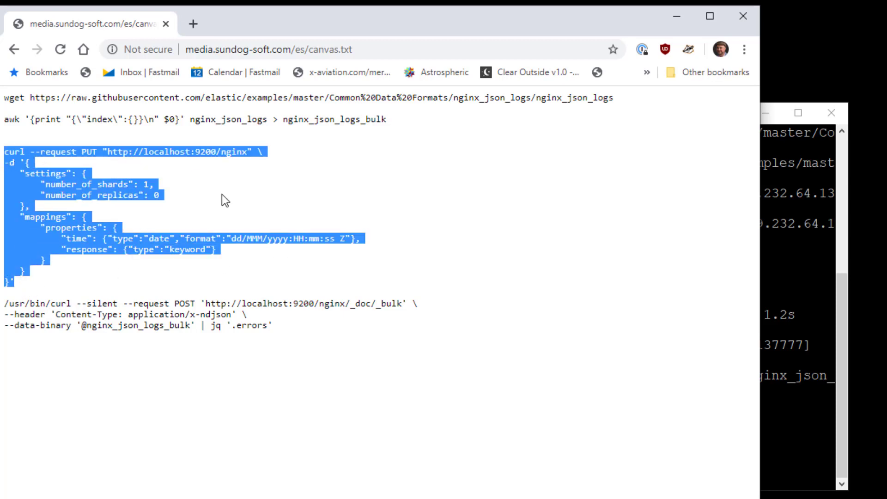
pyautogui.click(795, 393)
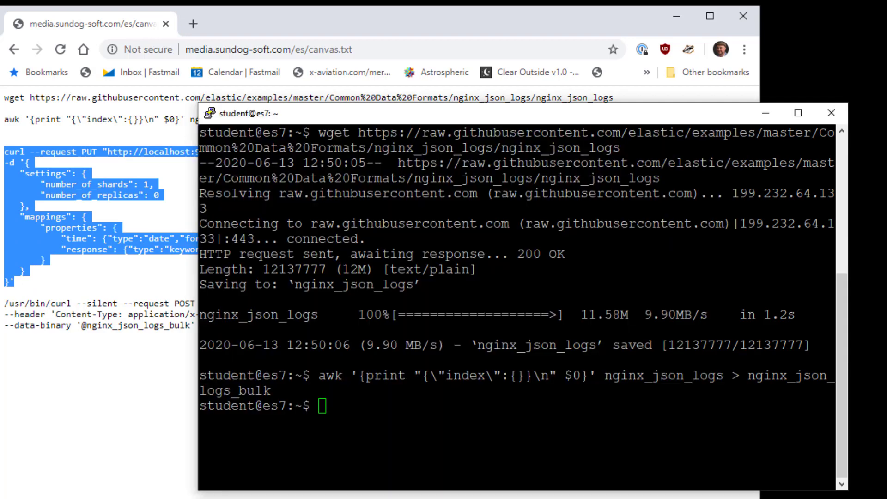
pyautogui.press('shift+Insert')
pyautogui.press('Return')
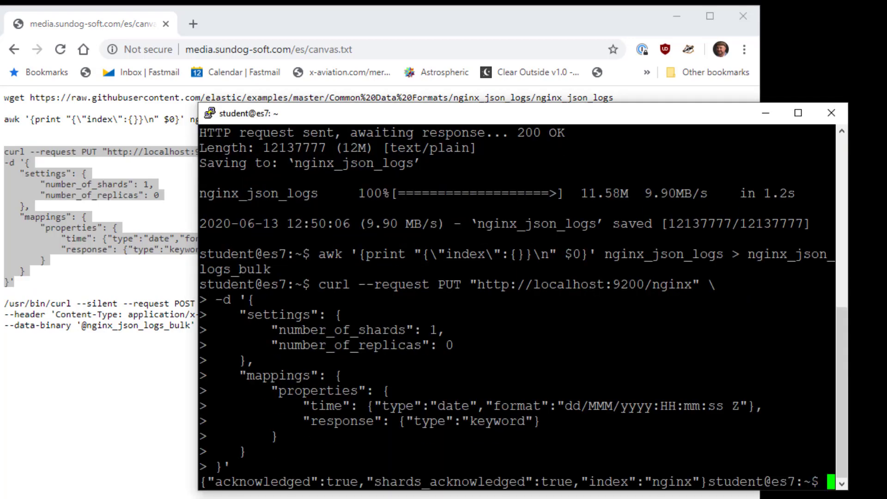
pyautogui.press('Return')
pyautogui.press('Return')
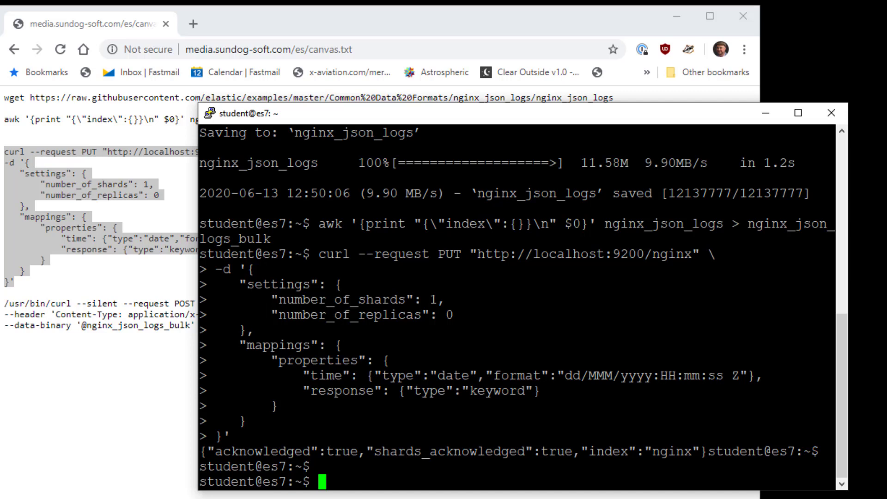
# Step: Install jq in the terminal with sudo apt install jq, entering the sudo password and accepting the installation
pyautogui.click(136, 356)
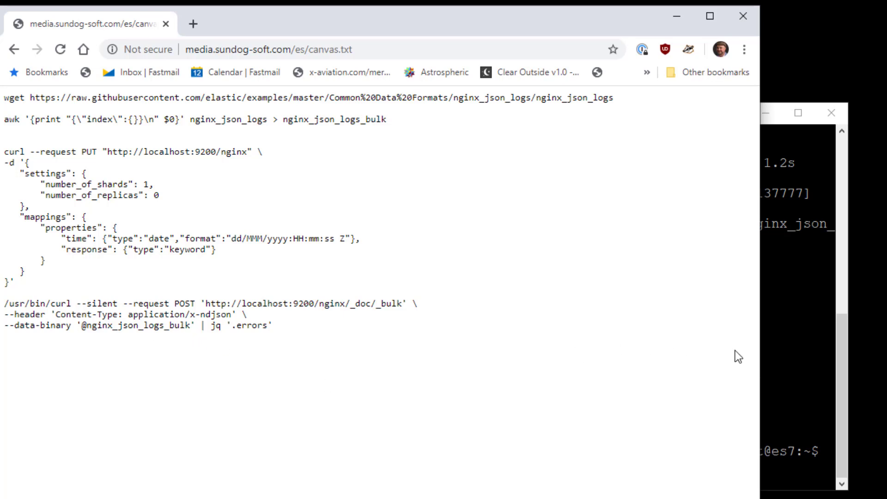
pyautogui.click(795, 360)
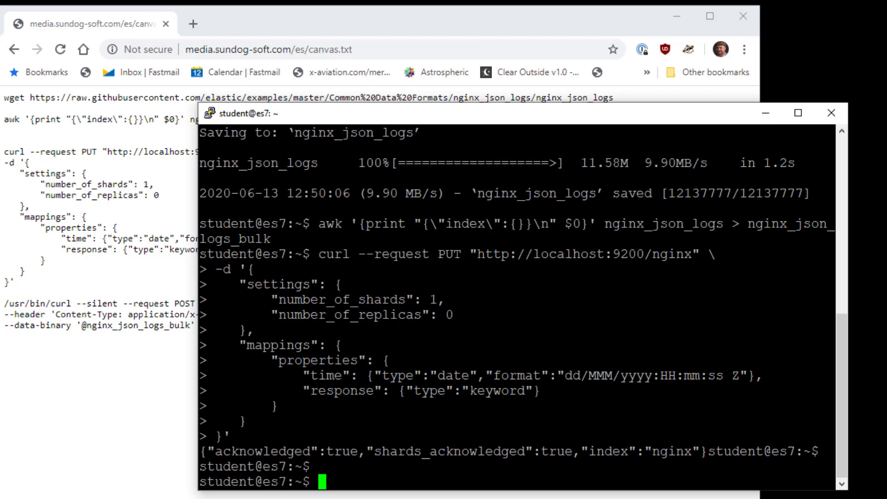
pyautogui.write('sudo apt inst')
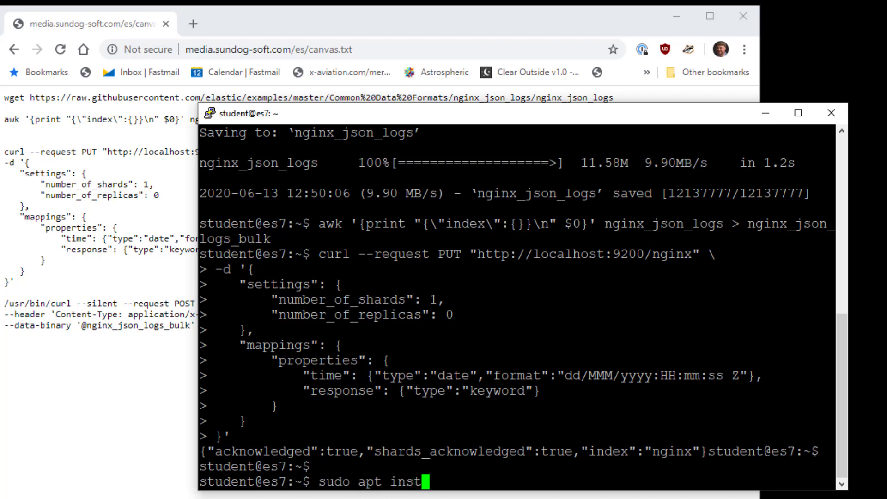
pyautogui.write('all jq')
pyautogui.press('Return')
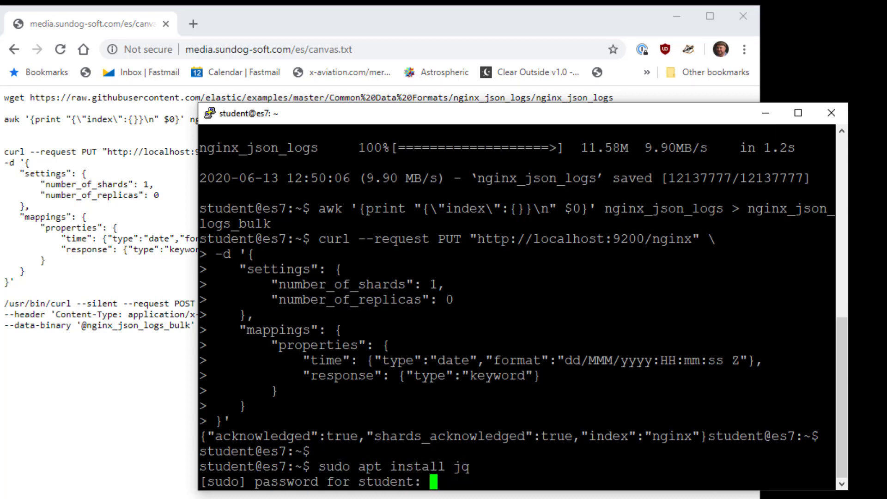
pyautogui.press('Return')
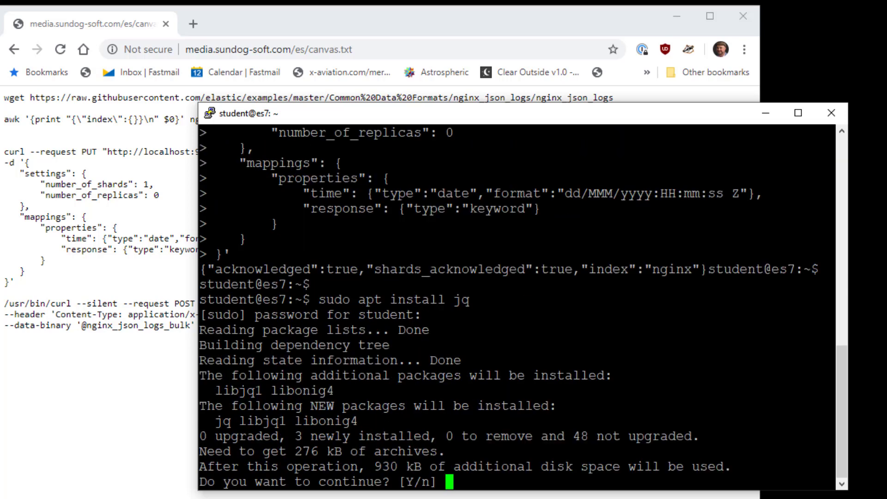
pyautogui.write('y')
pyautogui.press('Return')
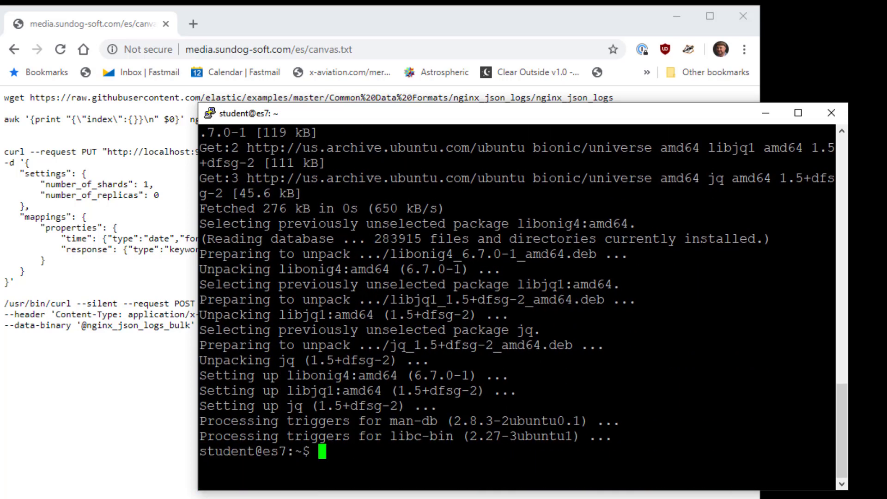
pyautogui.press('Return')
pyautogui.press('Return')
# Step: Run the curl POST command from canvas.txt to bulk-load nginx_json_logs_bulk into the nginx index, filtering the response with jq '.errors'
pyautogui.click(111, 346)
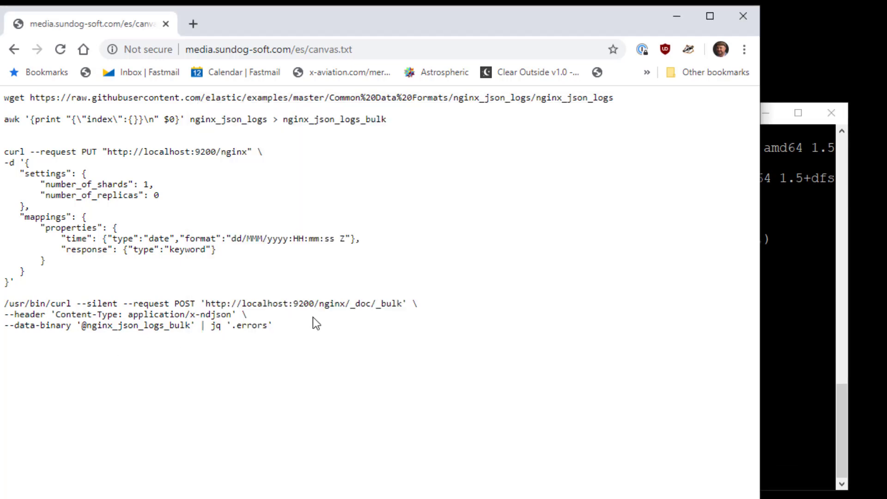
pyautogui.moveTo(287, 327); pyautogui.dragTo(3, 303)
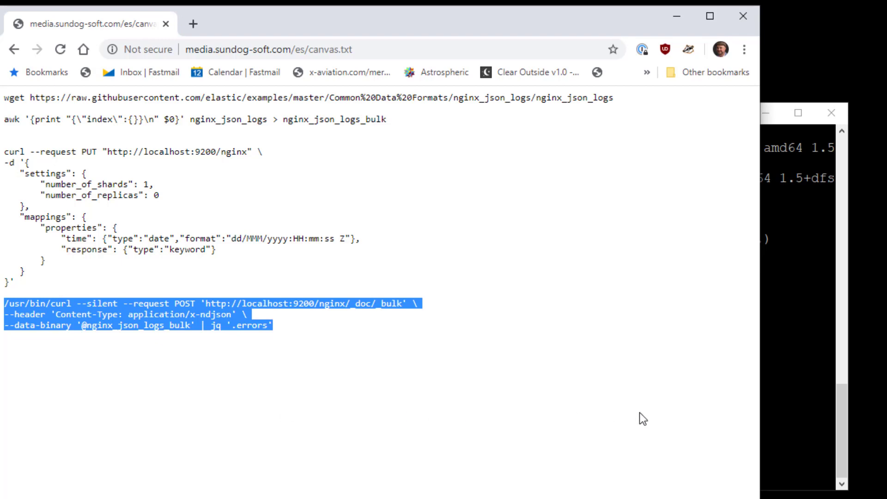
pyautogui.hotkey('ctrl', 'c')
pyautogui.hotkey('alt', 'Tab')
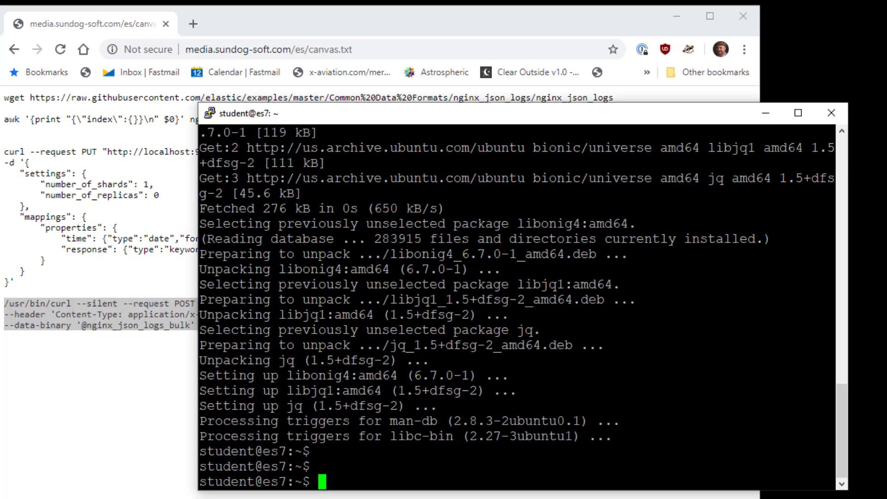
pyautogui.press('shift+Insert')
pyautogui.press('Return')
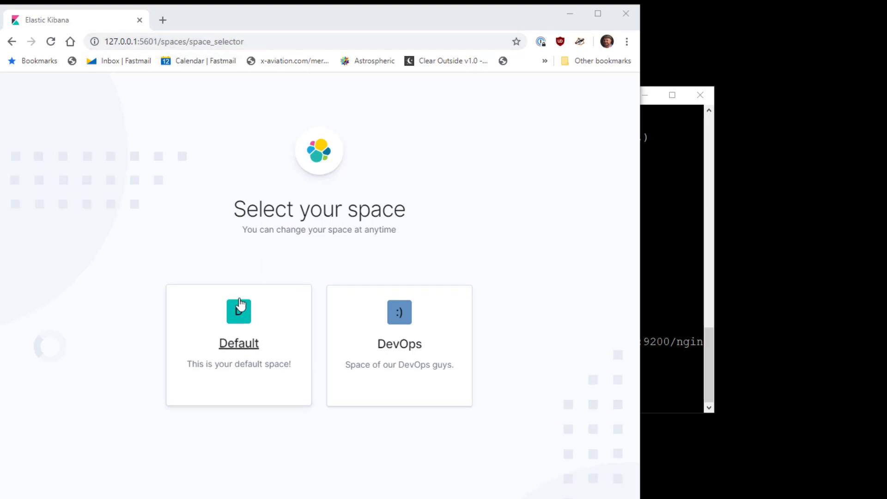
# Step: In Kibana's Default space, run the Dev Tools SQL query that sums bytes as total_transferred per remote_ip from nginx, limited to 5
pyautogui.click(239, 341)
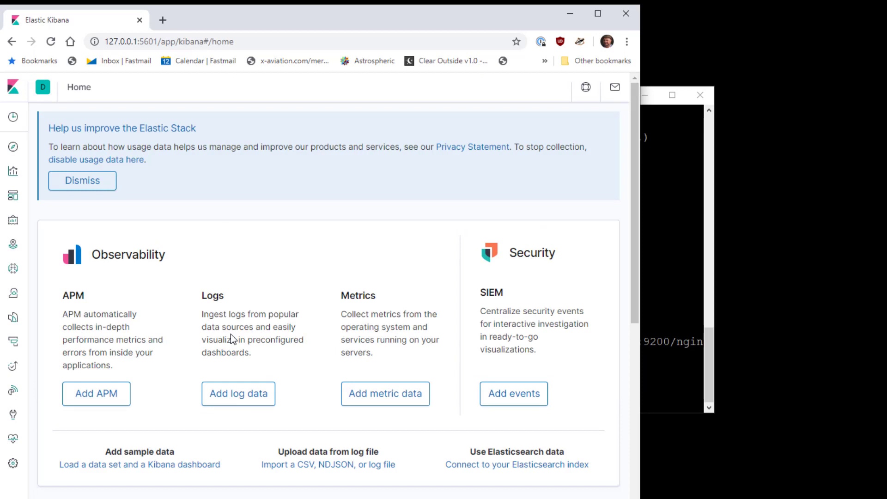
pyautogui.click(14, 421)
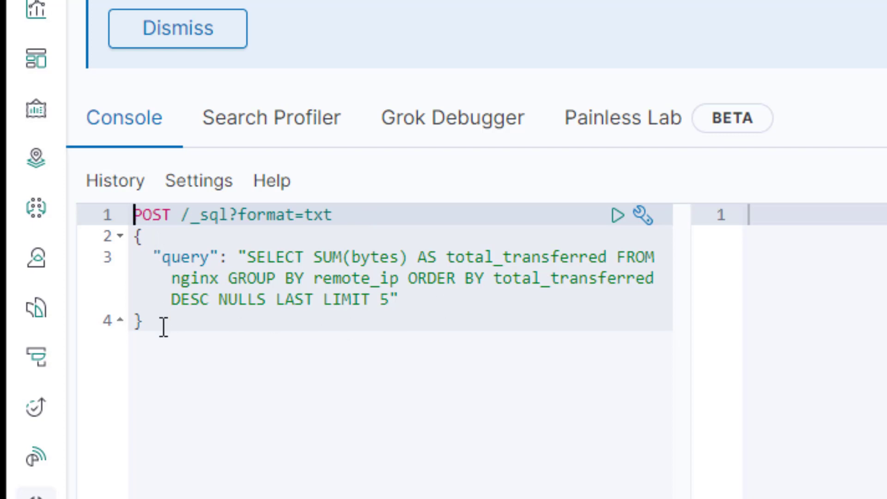
pyautogui.click(618, 220)
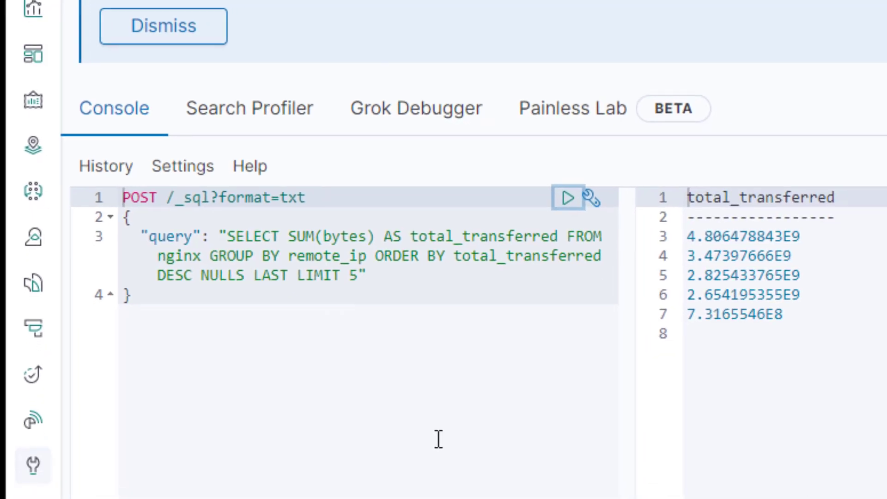
pyautogui.click(400, 400)
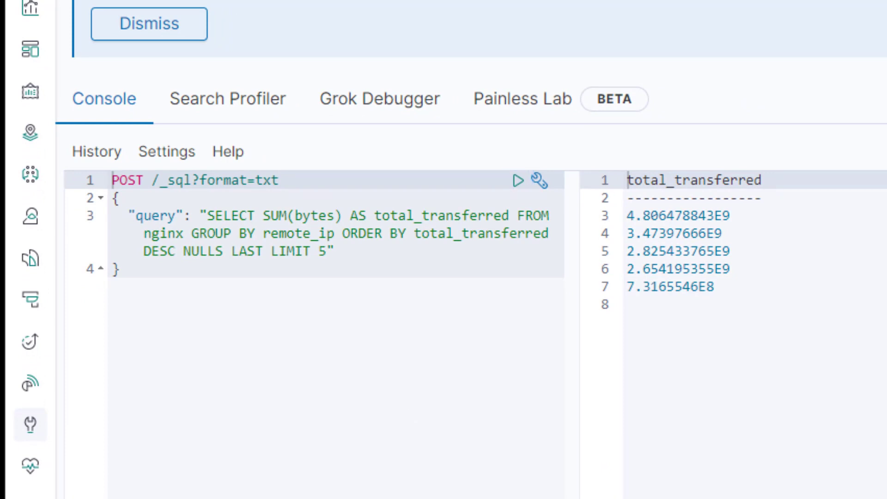
# Step: Open Kibana's Canvas, view the reference NGINX dashboard in paint.net, and create a new workpad in Kibana
pyautogui.click(41, 97)
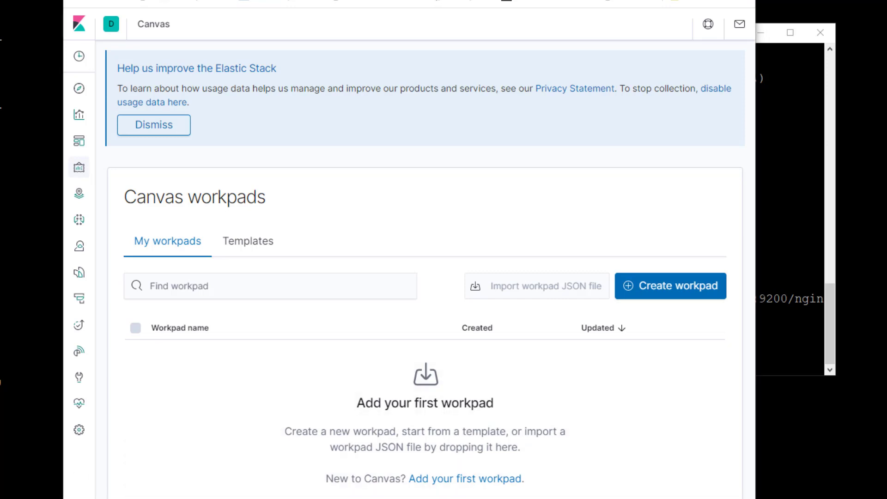
pyautogui.hotkey('alt', 'Tab')
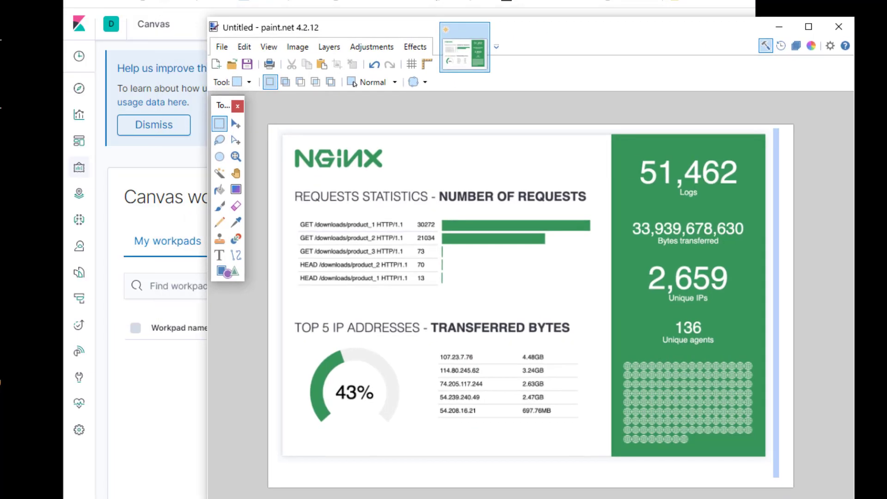
pyautogui.hotkey('alt', 'Tab')
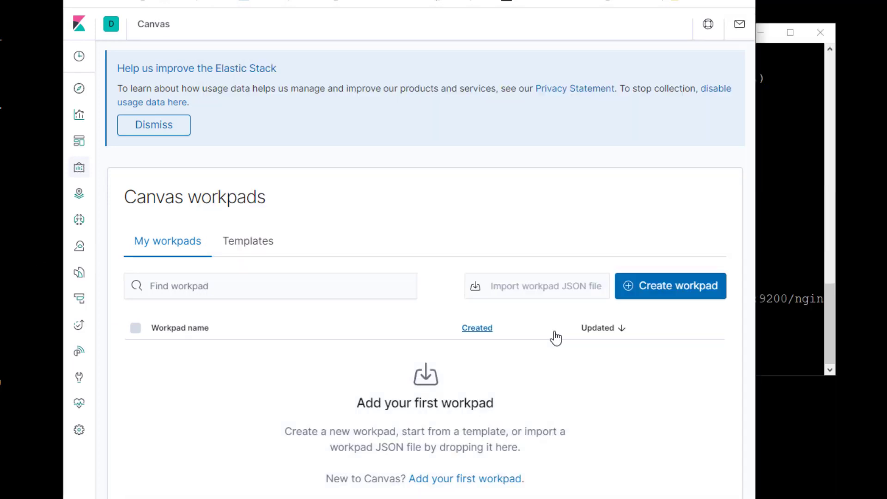
pyautogui.click(658, 291)
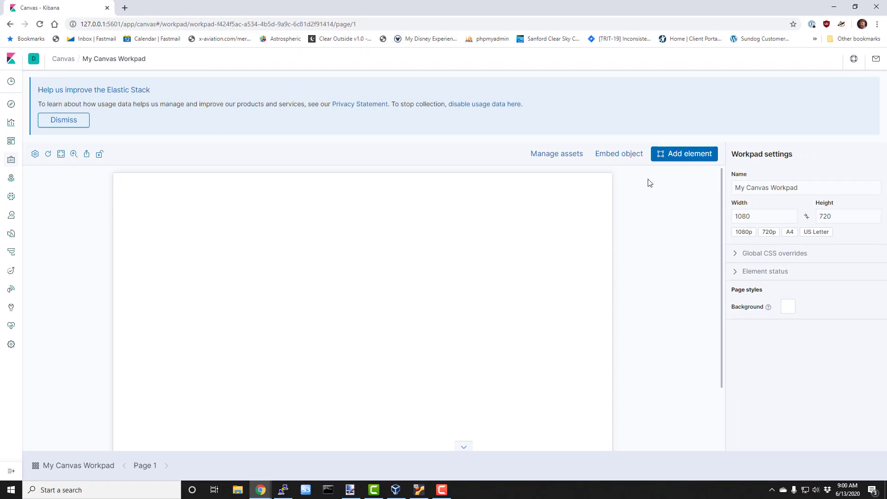
# Step: Add a Shape element to the blank workpad page
pyautogui.click(681, 163)
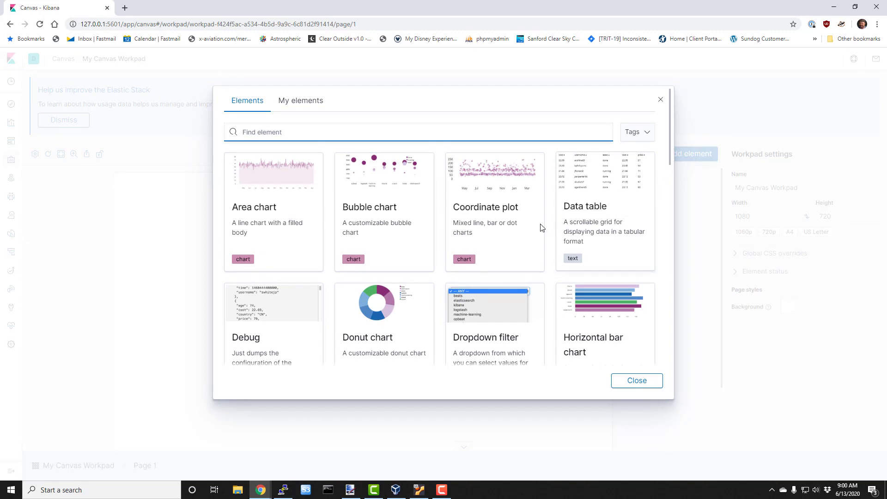
pyautogui.scroll(-3, 423, 260)
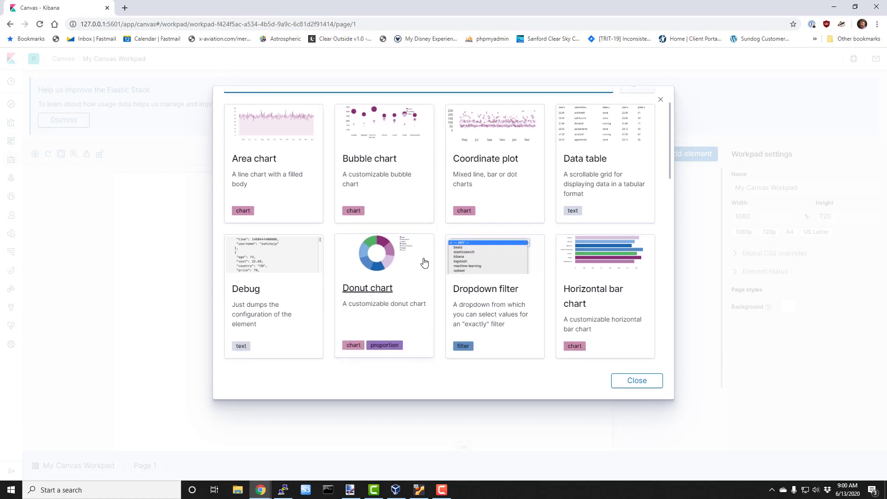
pyautogui.scroll(-5, 423, 262)
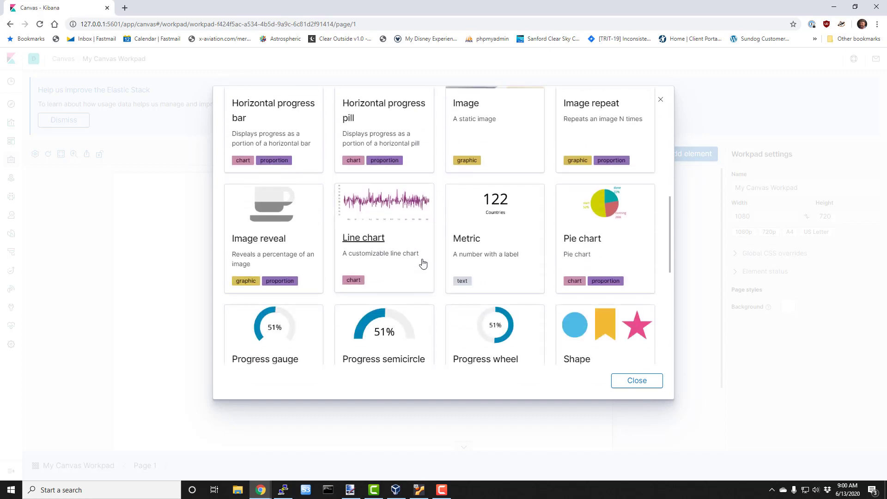
pyautogui.scroll(-1, 462, 286)
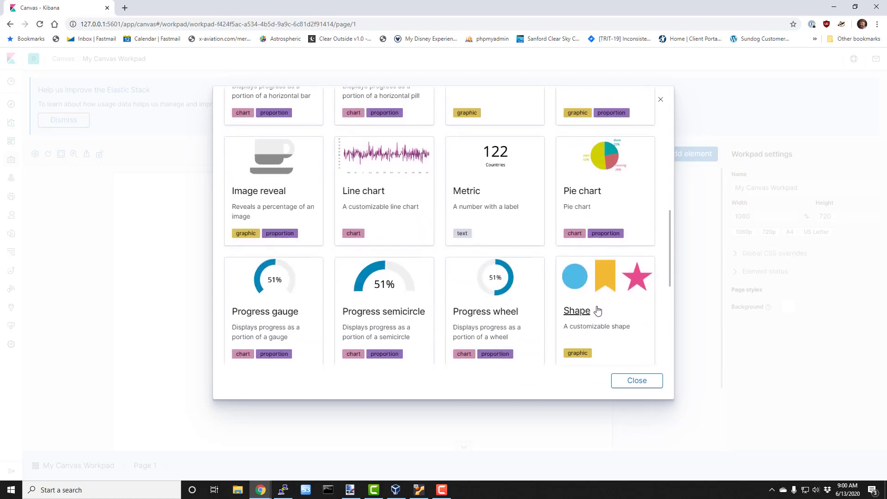
pyautogui.scroll(-1, 591, 282)
pyautogui.click(587, 255)
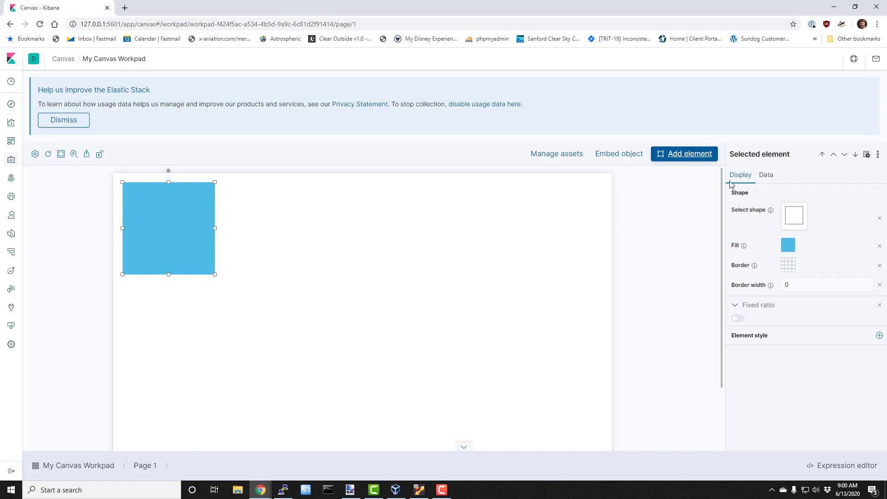
# Step: Set the square shape's fill colour to #0b974d
pyautogui.click(786, 249)
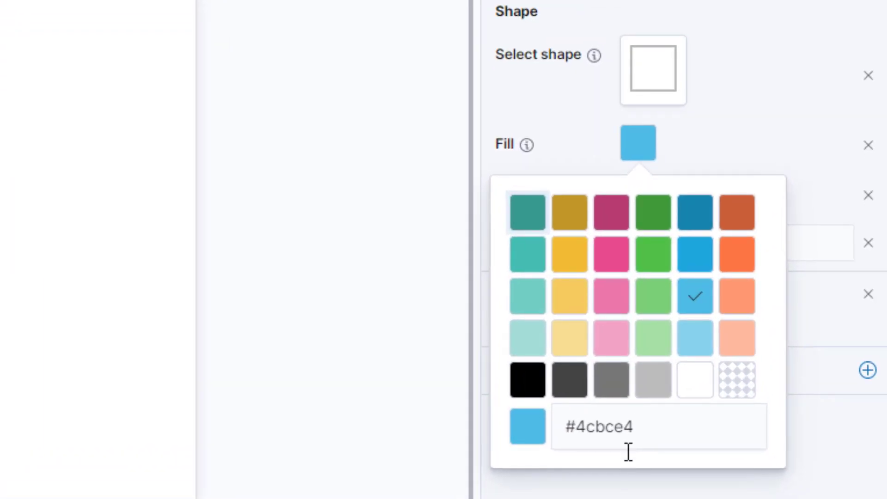
pyautogui.click(665, 435)
pyautogui.moveTo(666, 435); pyautogui.dragTo(558, 438)
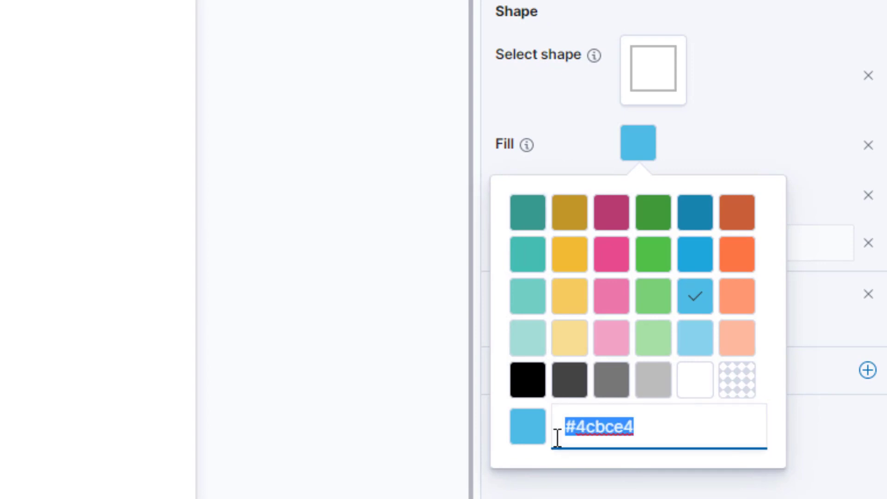
pyautogui.write('#')
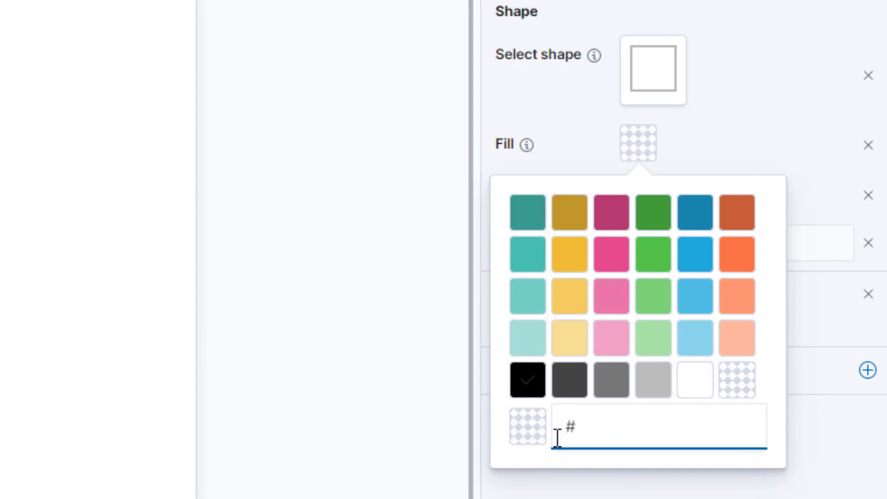
pyautogui.write('0b974d')
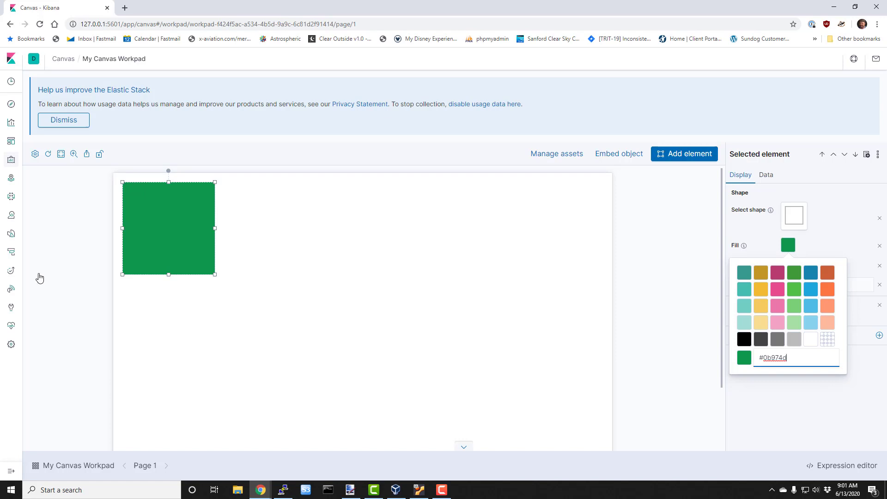
# Step: Add a Metric element to the workpad page
pyautogui.click(669, 158)
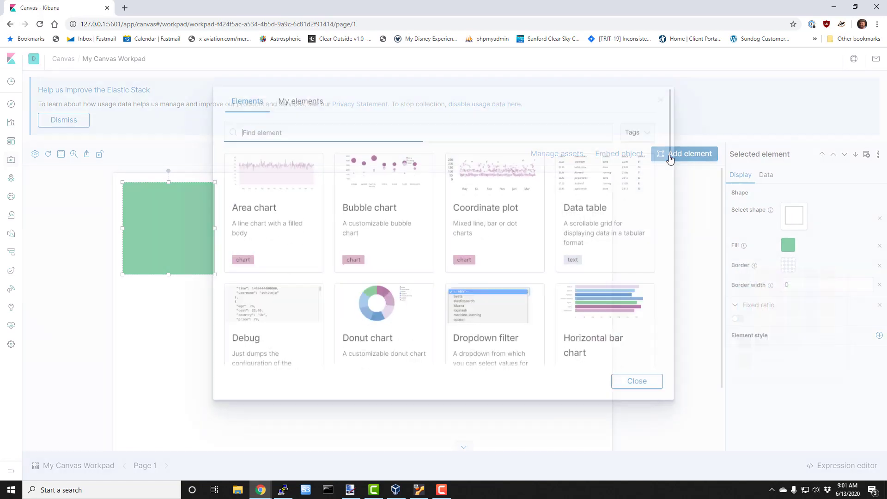
pyautogui.scroll(-3, 493, 228)
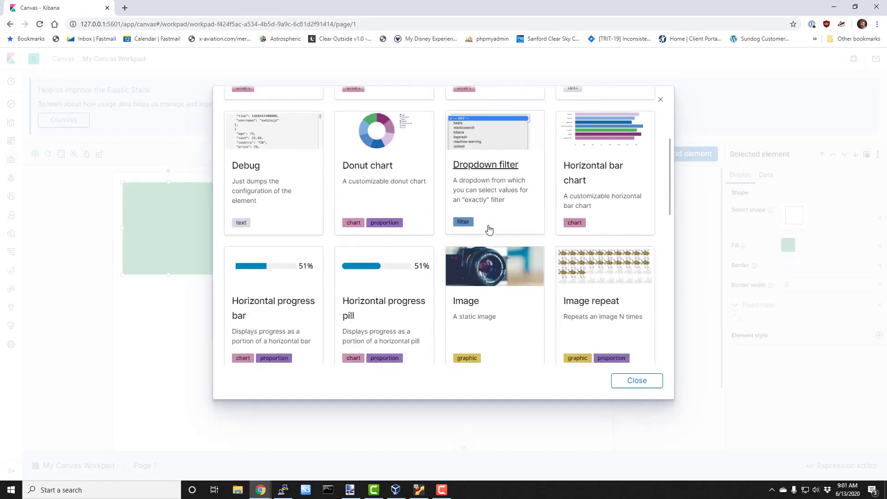
pyautogui.scroll(-5, 489, 229)
pyautogui.click(478, 224)
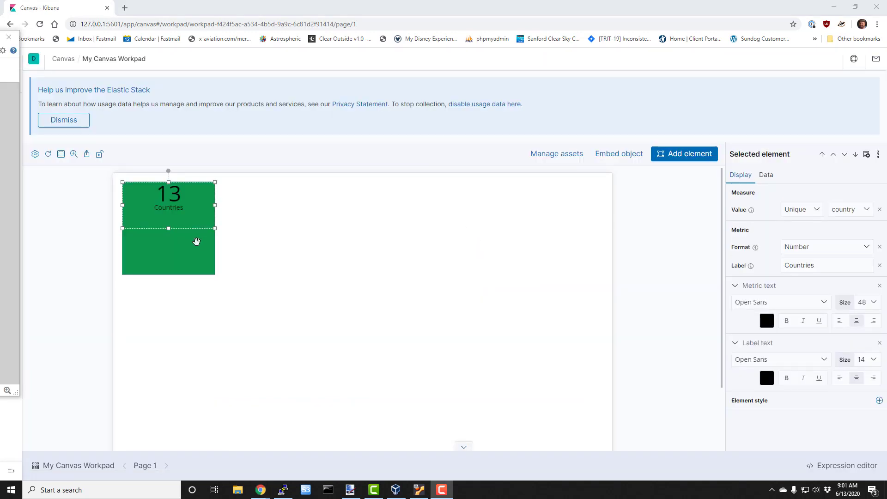
# Step: Move the green shape to the page's upper-right corner, stretch it into a tall panel, and place the Countries metric centred near its top
pyautogui.moveTo(184, 255); pyautogui.dragTo(584, 247)
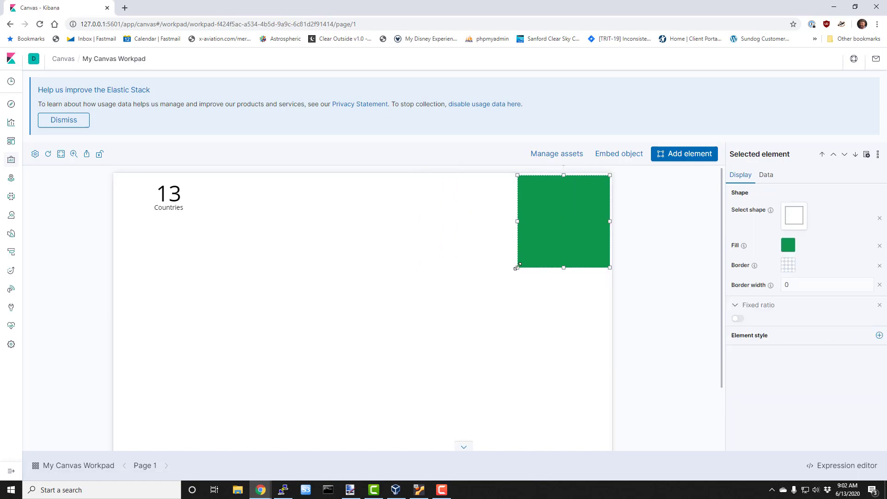
pyautogui.moveTo(521, 265); pyautogui.dragTo(476, 443)
pyautogui.click(168, 198)
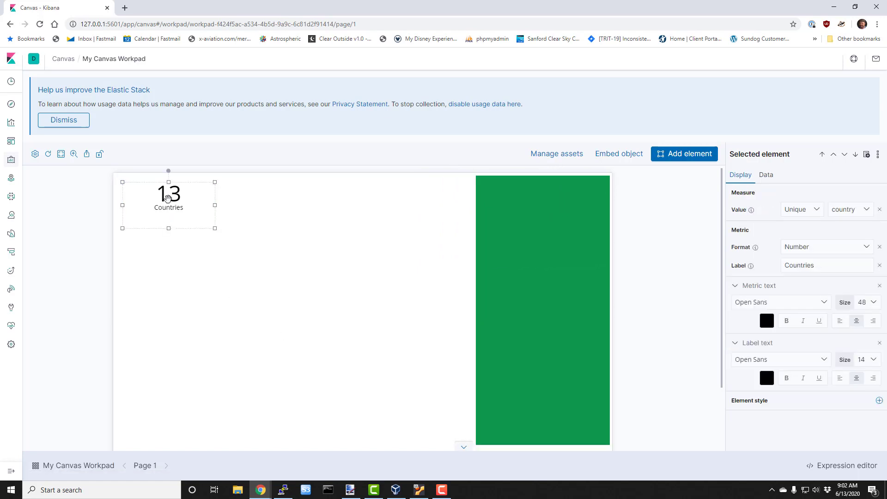
pyautogui.moveTo(167, 197); pyautogui.dragTo(542, 197)
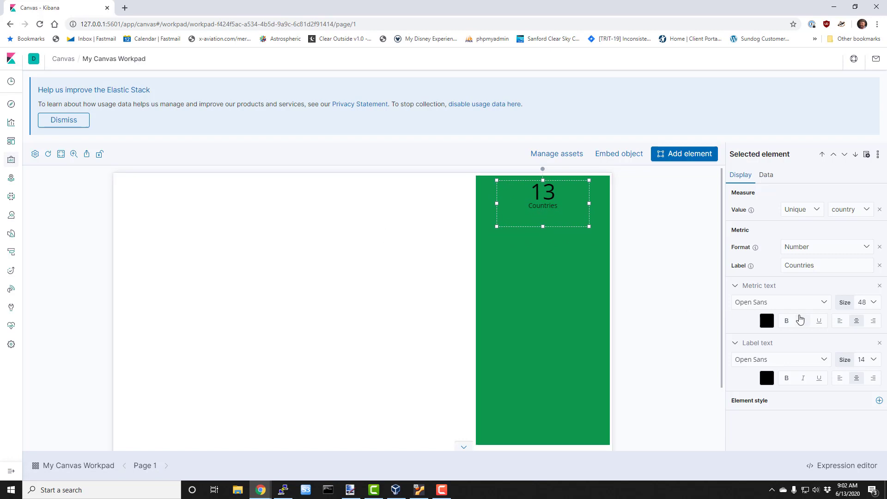
# Step: Set both the metric text and the label text of the Countries metric to white
pyautogui.click(769, 321)
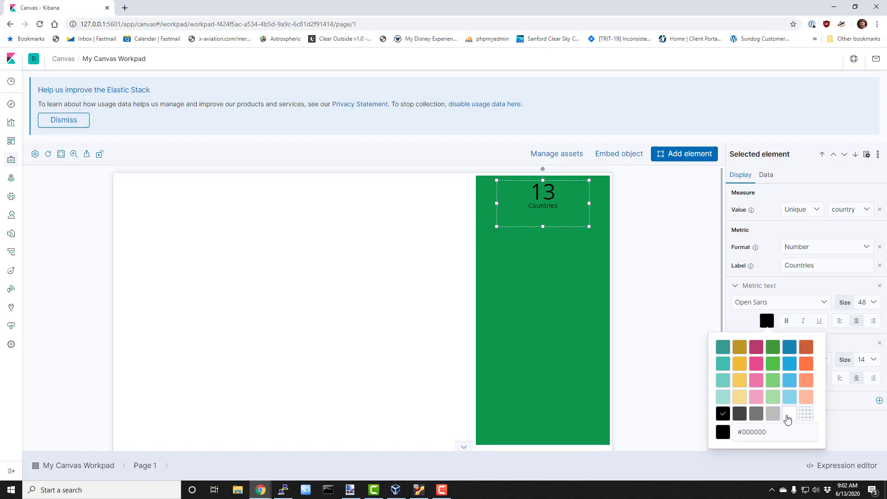
pyautogui.click(788, 414)
pyautogui.click(739, 324)
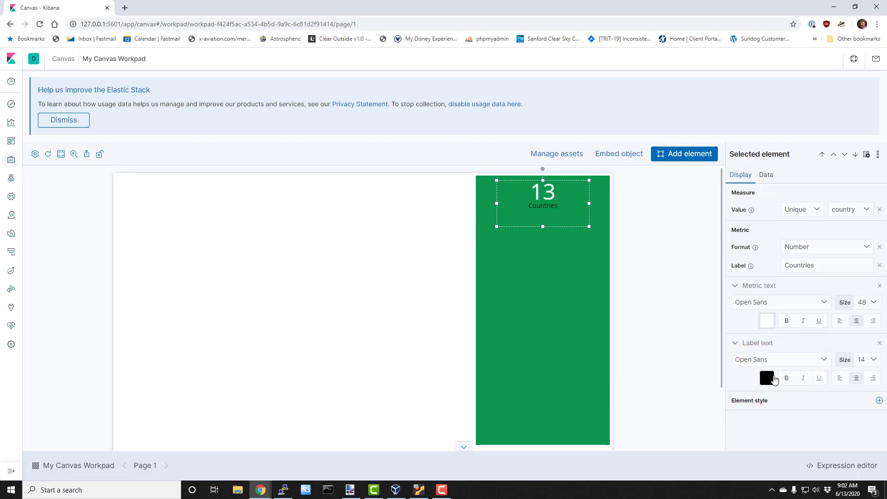
pyautogui.click(767, 379)
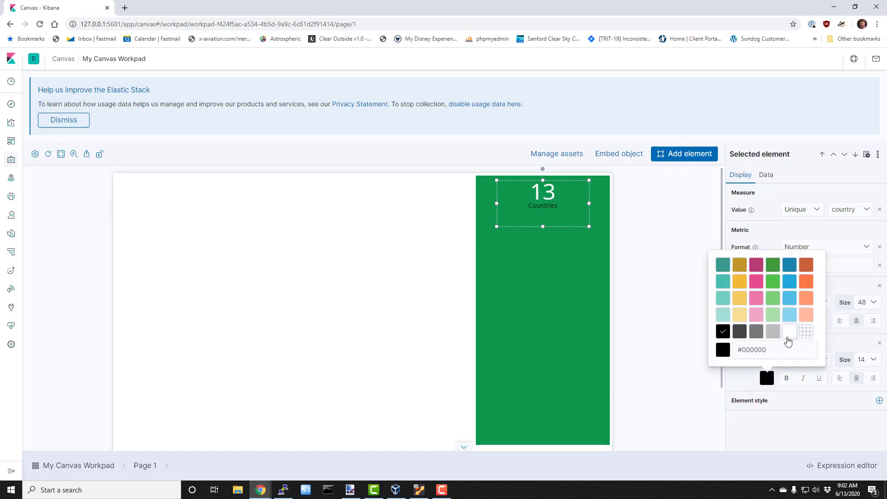
pyautogui.click(788, 333)
pyautogui.click(705, 239)
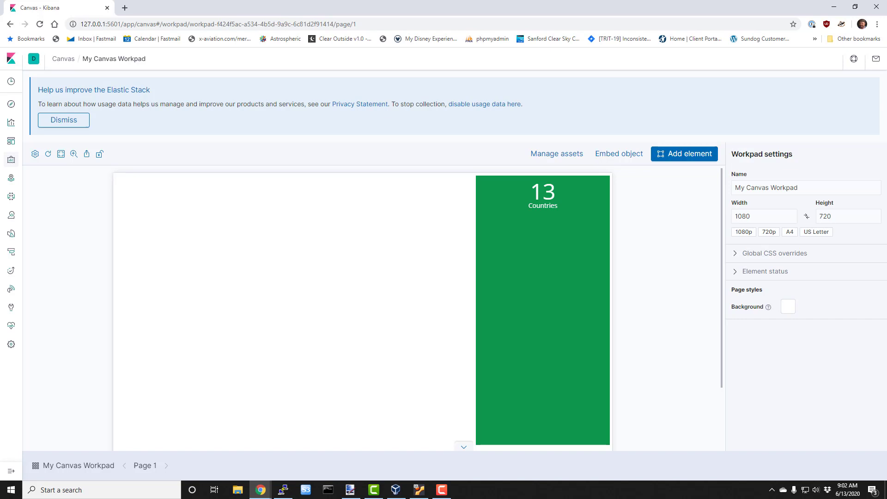
# Step: Check the reference dashboard in paint.net, and in Kibana change the Countries metric's data source to Elasticsearch SQL
pyautogui.hotkey('alt', 'Tab')
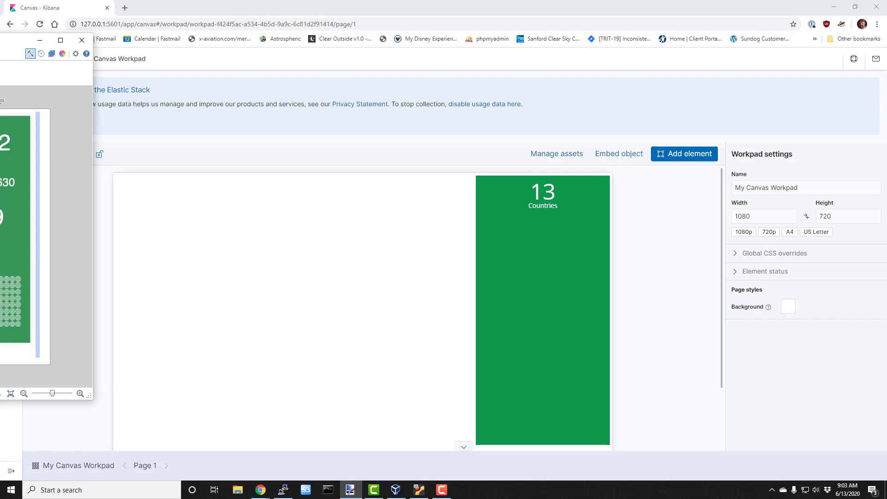
pyautogui.click(562, 191)
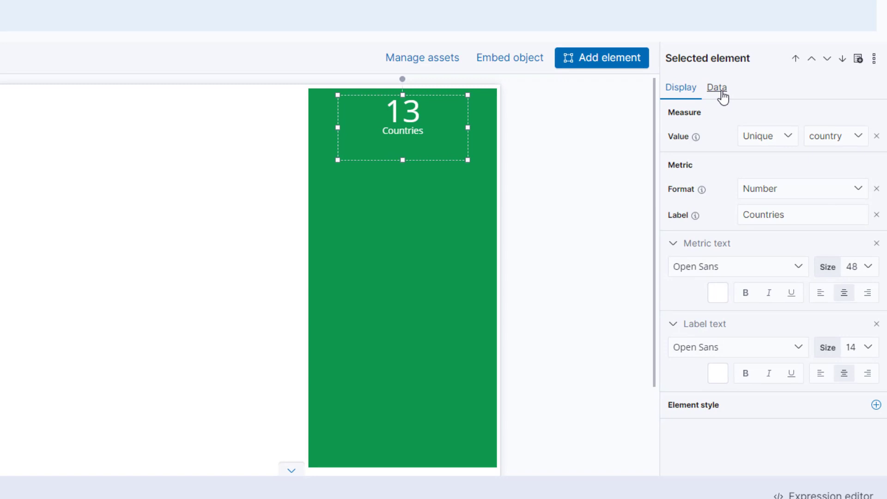
pyautogui.click(723, 97)
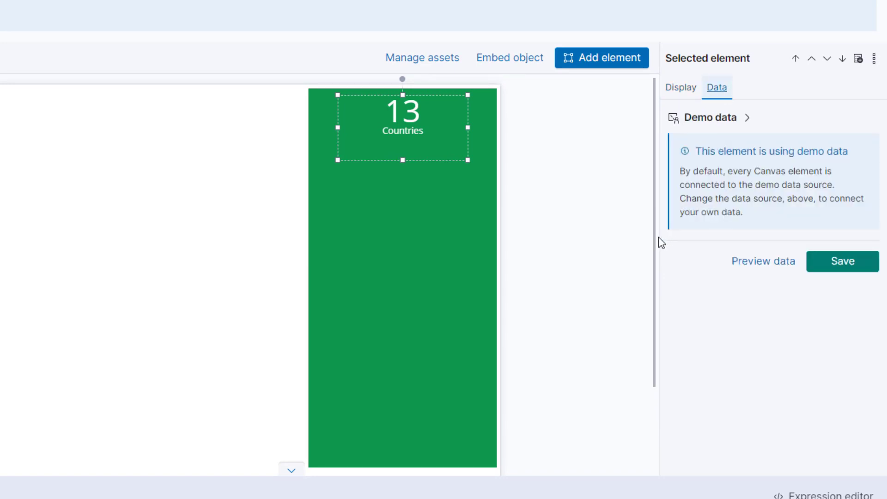
pyautogui.click(729, 132)
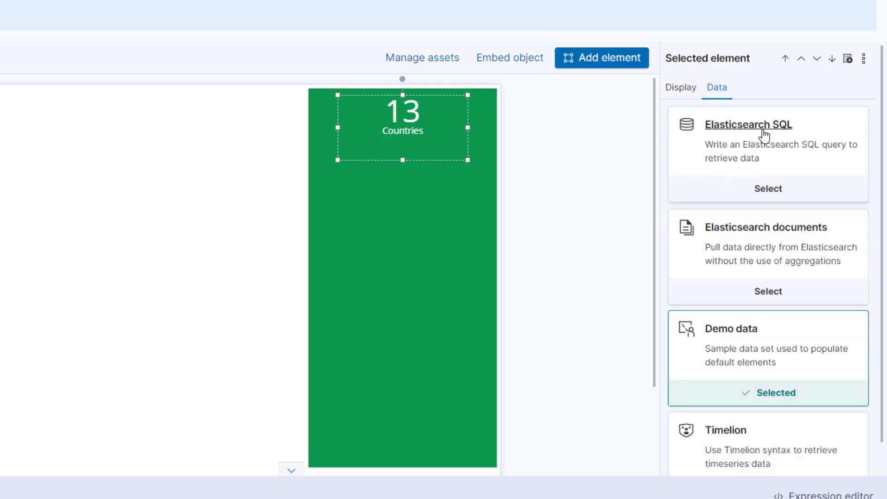
pyautogui.click(759, 149)
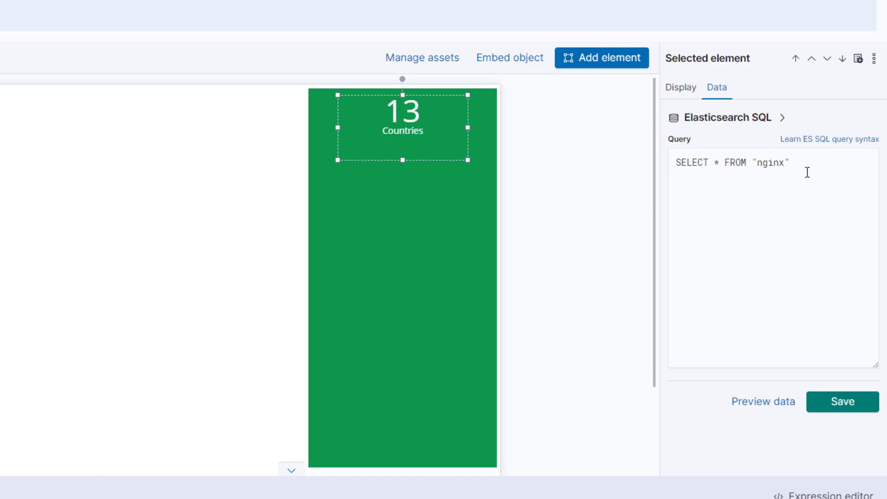
# Step: Set the metric's query to SELECT COUNT(*) AS count_documents FROM nginx and save the data source
pyautogui.moveTo(807, 171); pyautogui.dragTo(720, 178)
pyautogui.press('BackSpace')
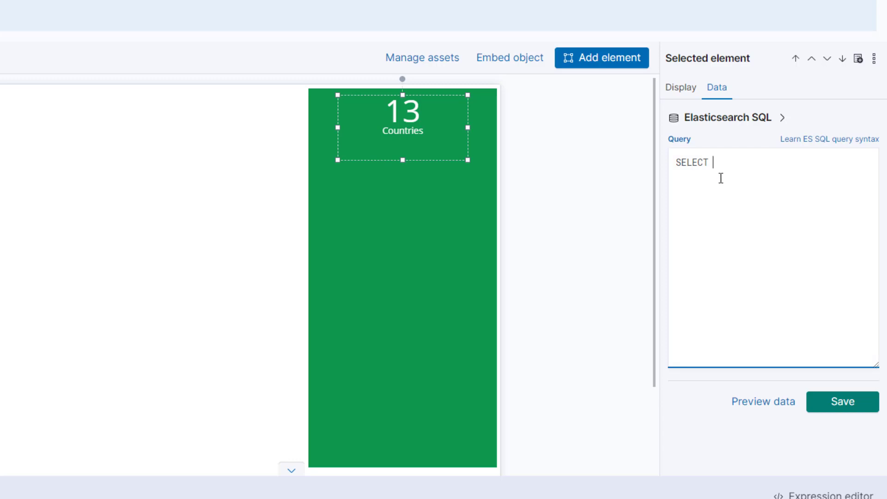
pyautogui.write('COUNT(*) AS count_do')
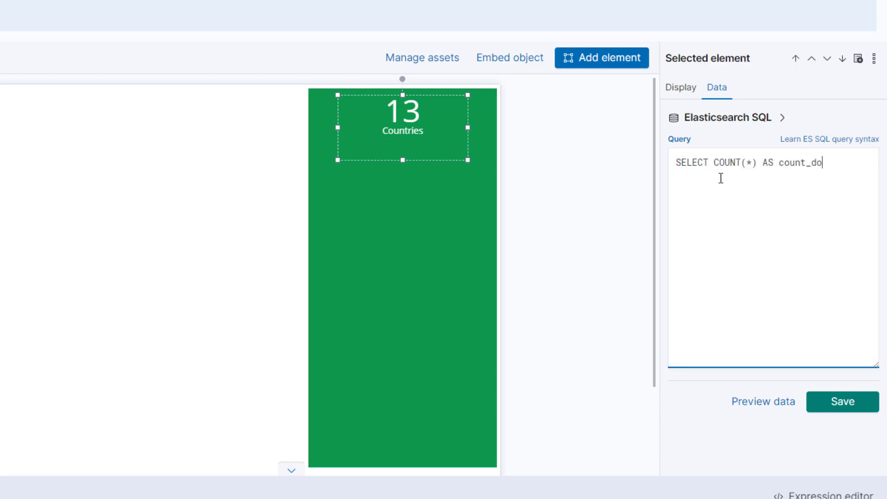
pyautogui.write('cuments FROM nginx')
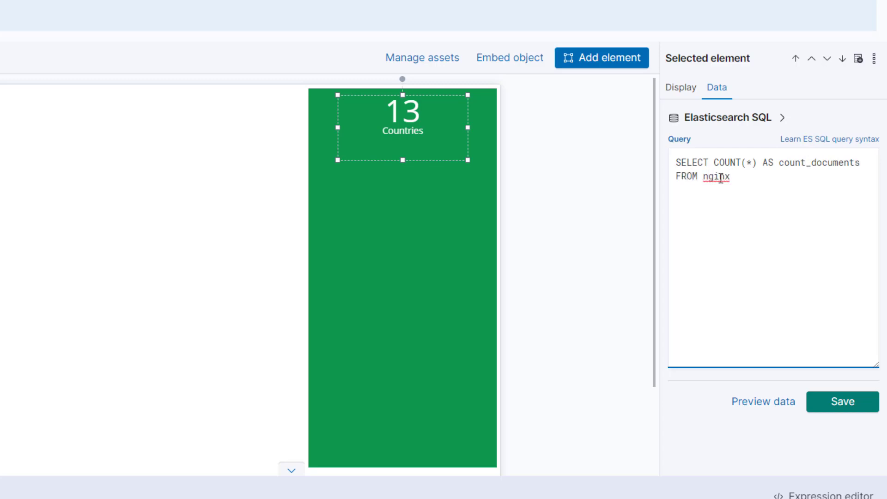
pyautogui.click(855, 409)
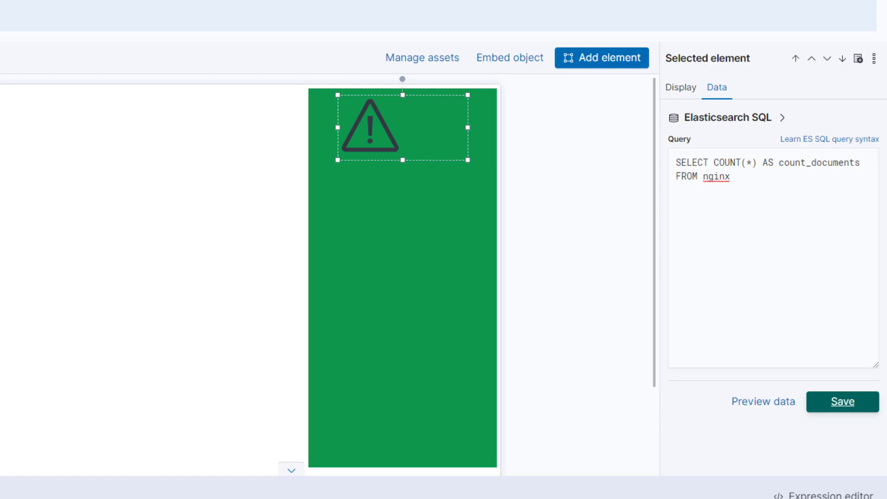
# Step: Set the metric's measure to Value of the count_documents column
pyautogui.click(678, 89)
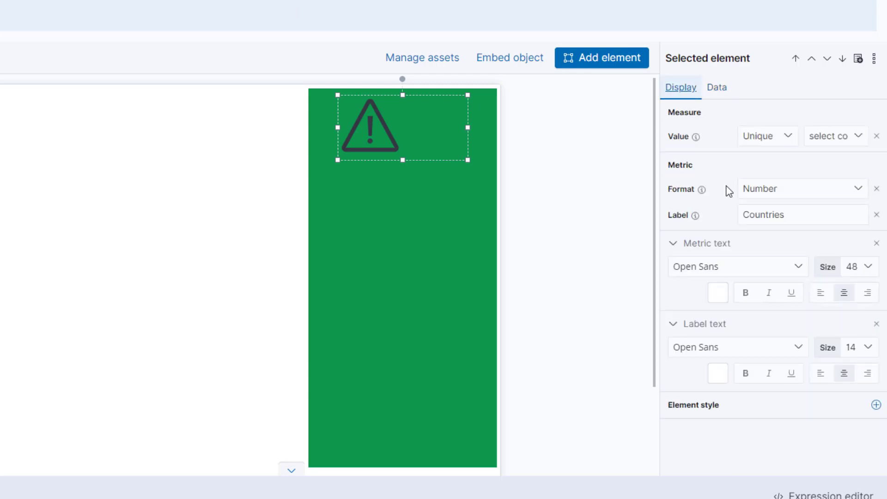
pyautogui.click(765, 138)
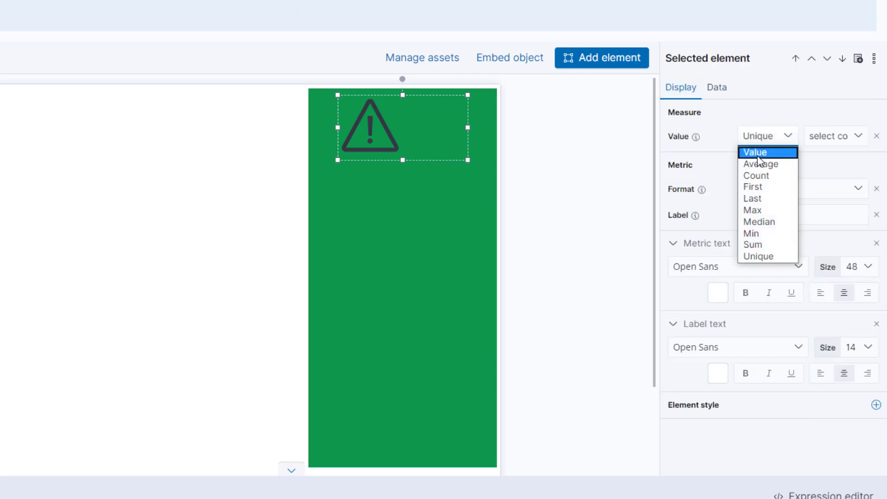
pyautogui.click(761, 152)
pyautogui.click(830, 138)
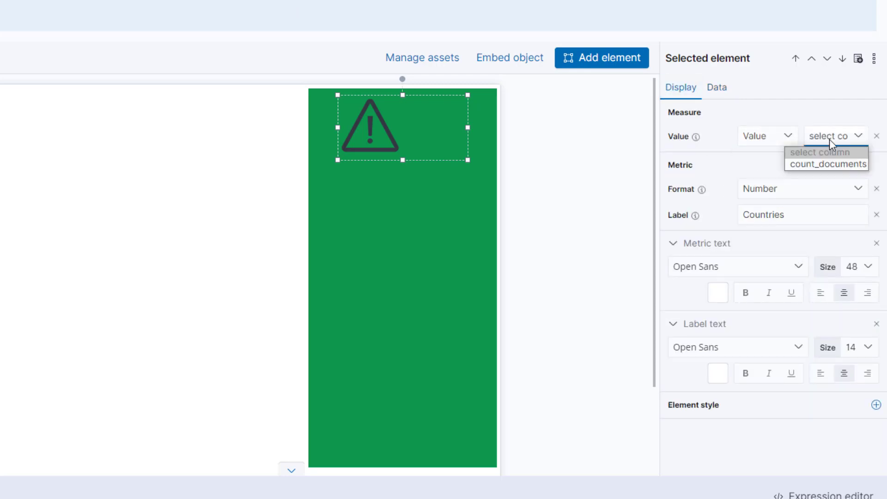
pyautogui.click(832, 165)
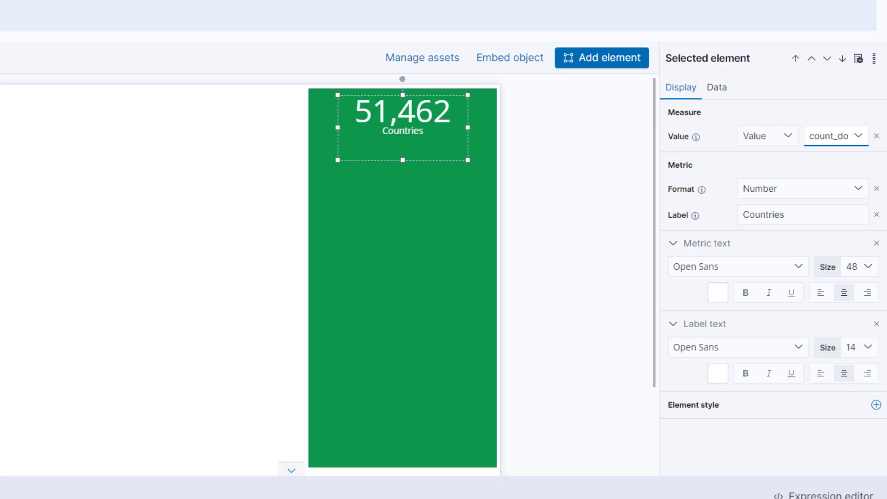
# Step: Change the metric's label to Logs and deselect the element
pyautogui.click(788, 216)
pyautogui.moveTo(789, 216); pyautogui.dragTo(724, 223)
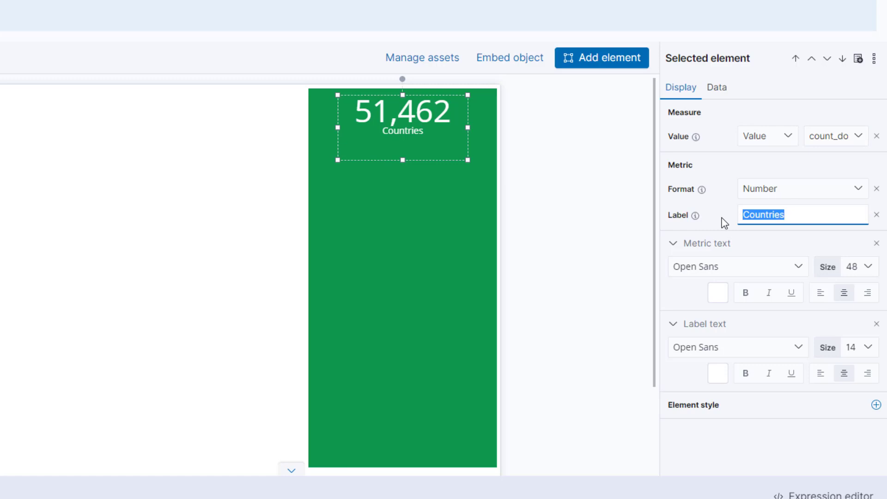
pyautogui.write('Logs')
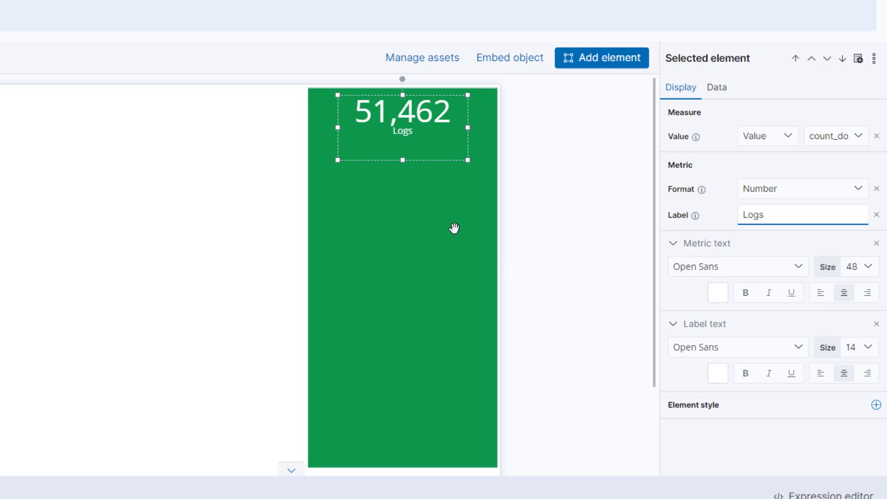
pyautogui.click(590, 205)
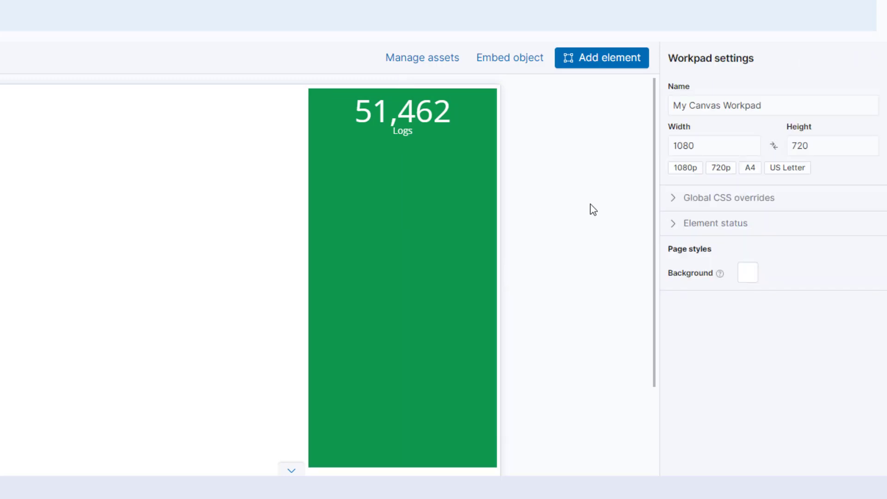
# Step: Clone the Logs metric three times and stack the copies one below another beneath the original on the green panel
pyautogui.click(453, 128)
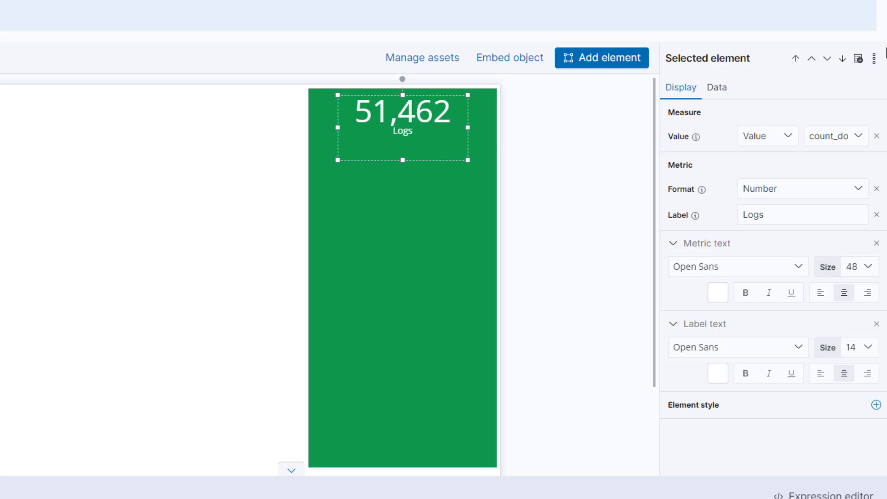
pyautogui.click(874, 59)
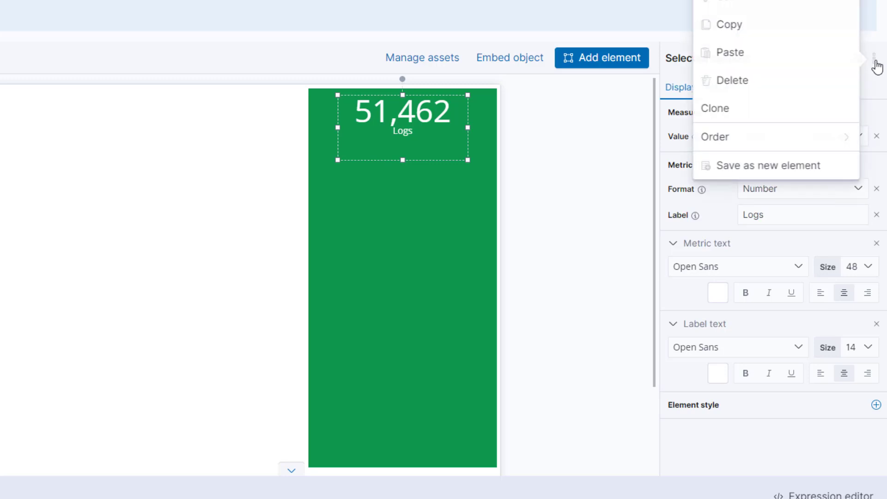
pyautogui.click(746, 112)
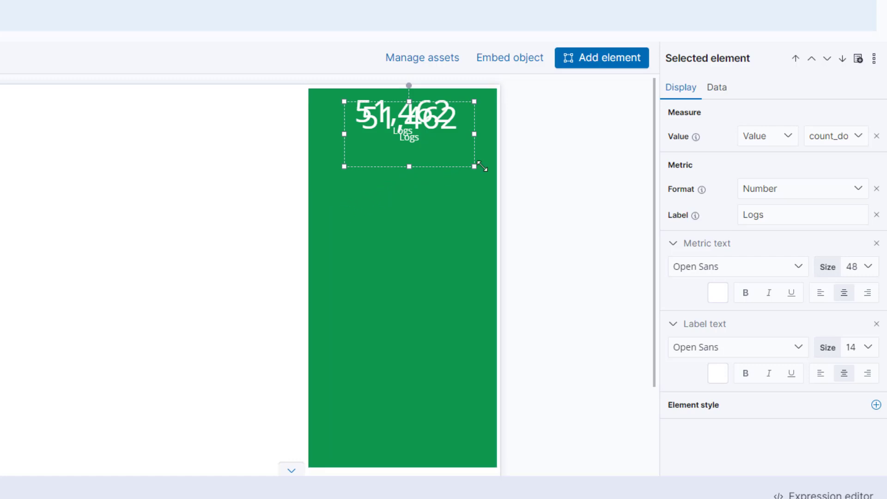
pyautogui.moveTo(436, 147); pyautogui.dragTo(432, 204)
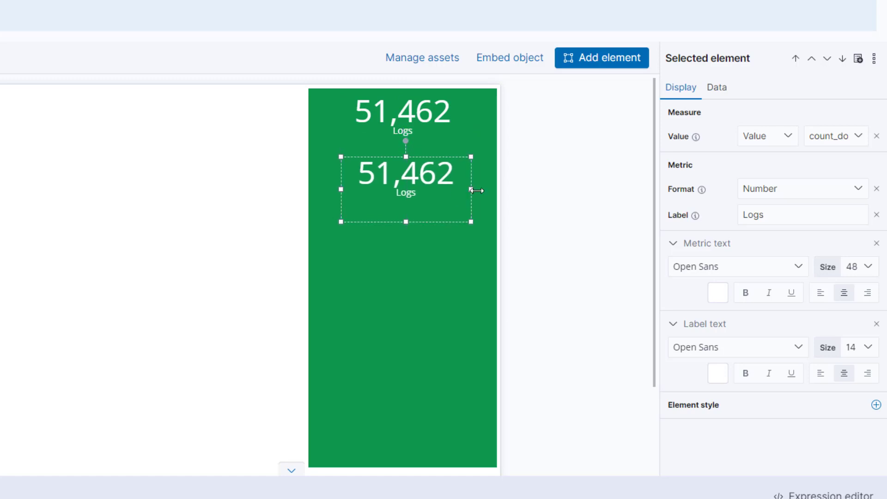
pyautogui.click(874, 59)
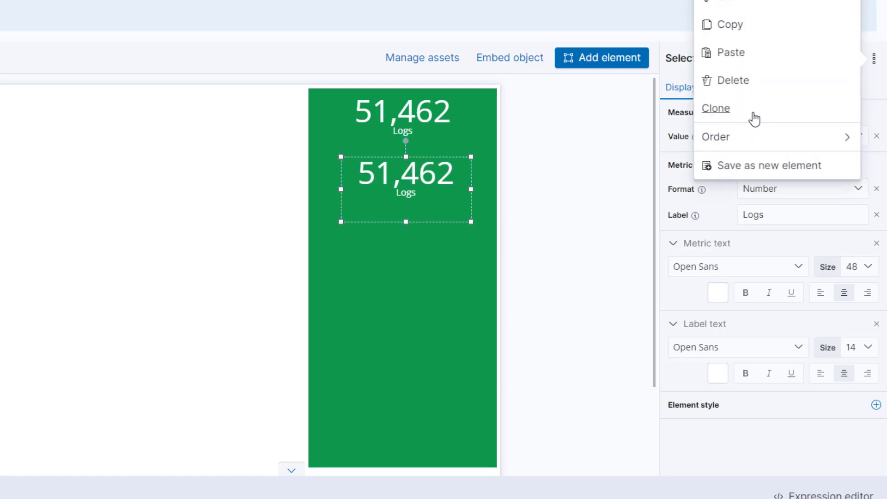
pyautogui.click(723, 111)
pyautogui.moveTo(422, 198); pyautogui.dragTo(412, 263)
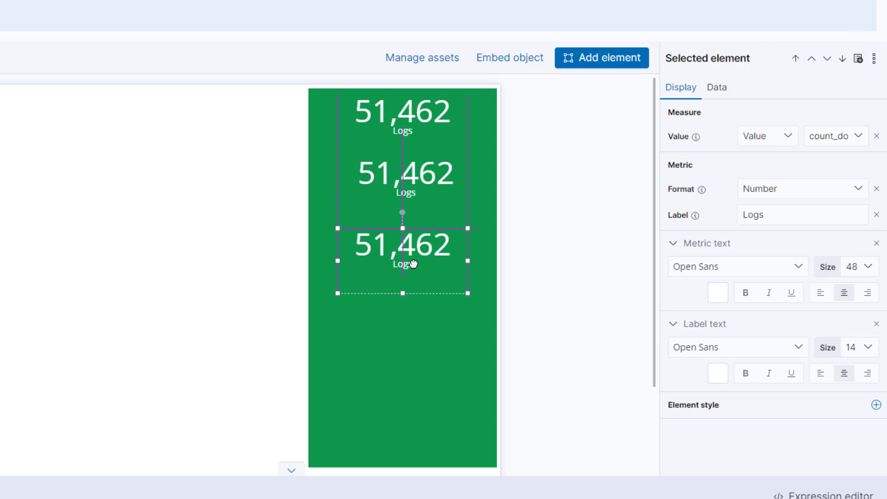
pyautogui.click(873, 60)
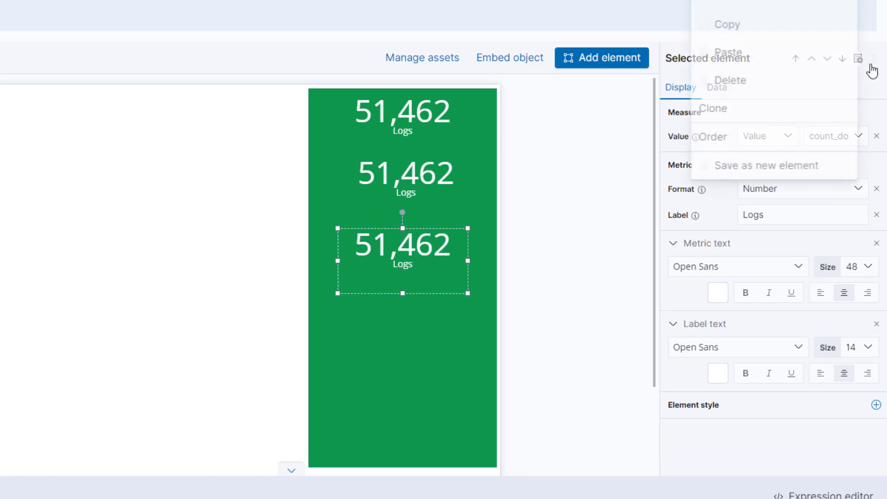
pyautogui.click(753, 119)
pyautogui.moveTo(436, 276); pyautogui.dragTo(429, 337)
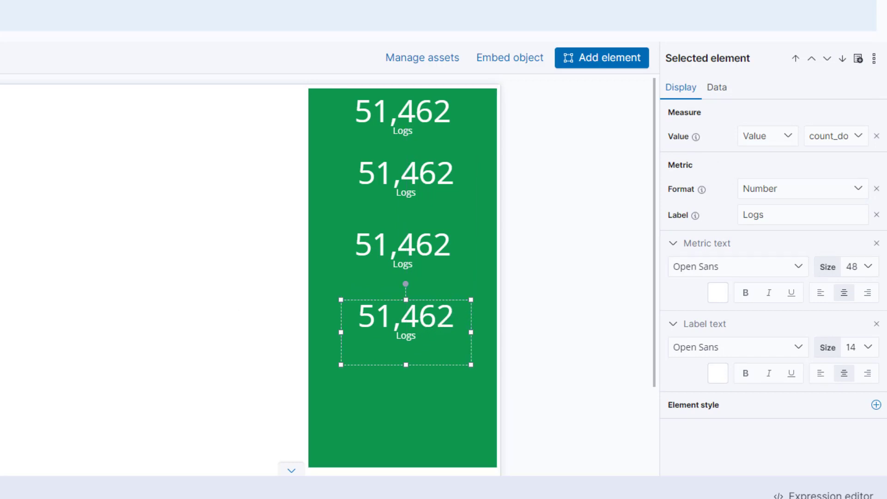
# Step: Set the second metric's query to SELECT SUM(bytes) as bytes FROM nginx and save the data source
pyautogui.click(427, 178)
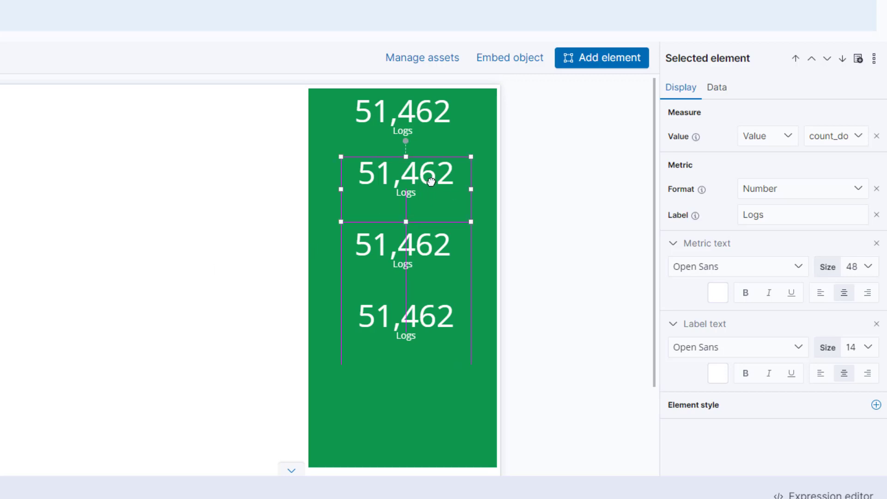
pyautogui.click(717, 86)
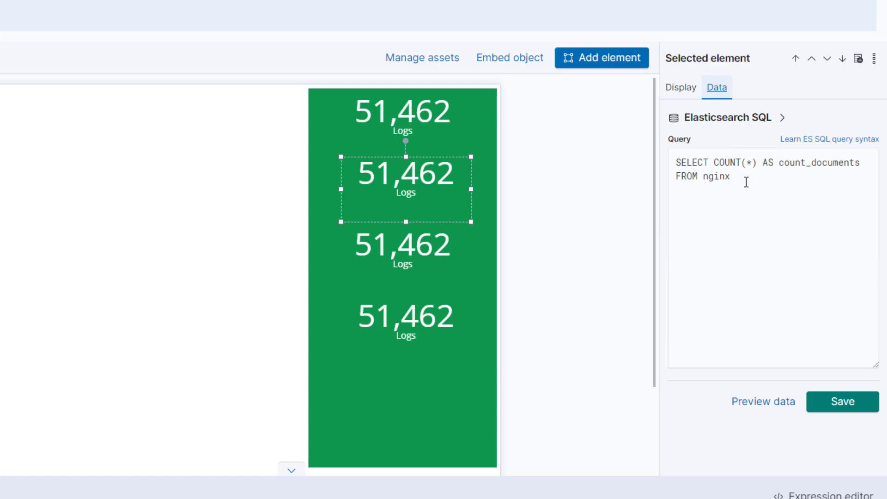
pyautogui.moveTo(746, 181); pyautogui.dragTo(714, 165)
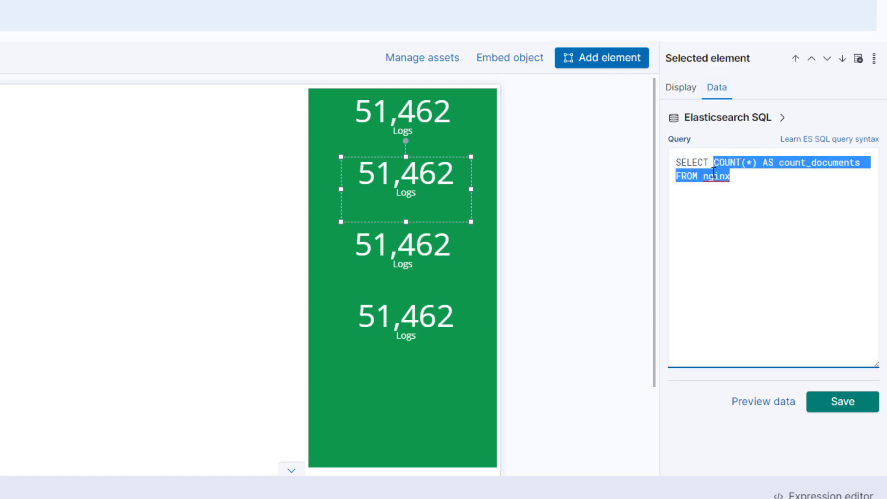
pyautogui.write('SUM(bytes) as ')
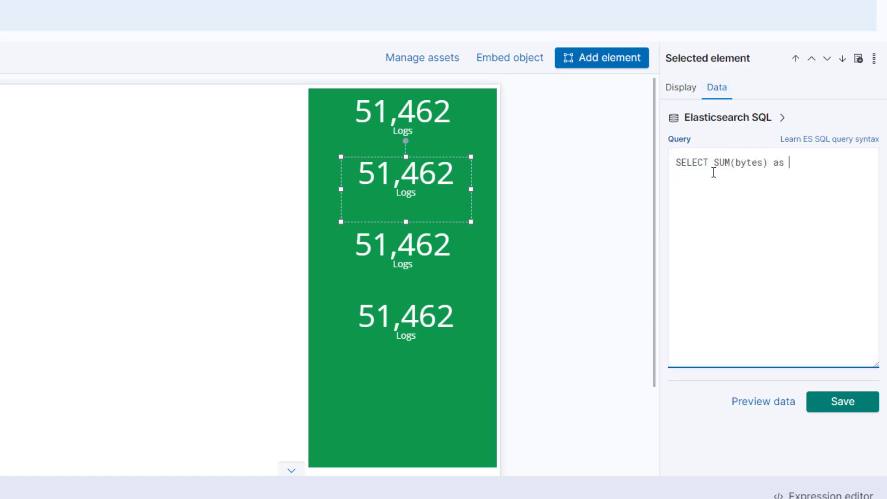
pyautogui.write('byte')
pyautogui.write('s FROM nginx')
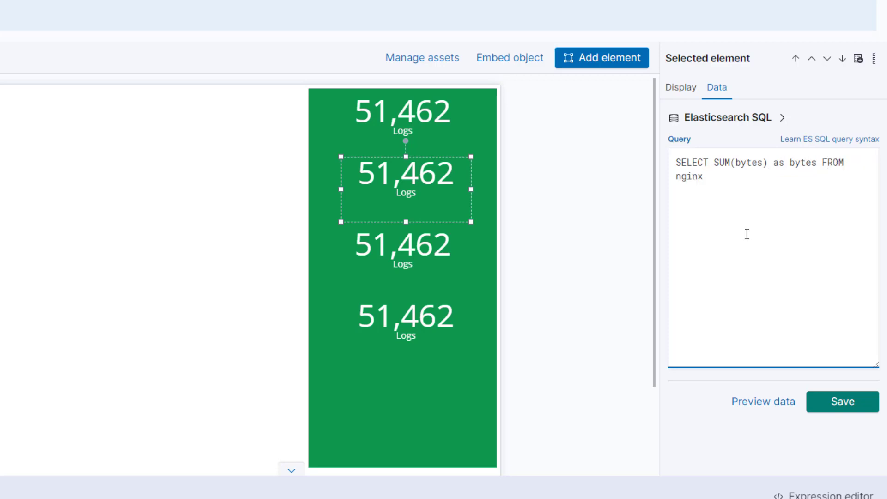
pyautogui.click(838, 402)
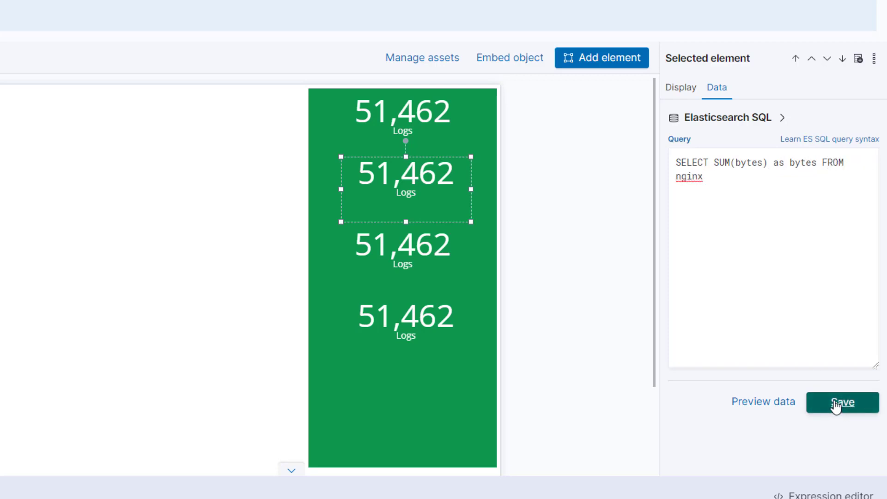
# Step: Set the second metric's measure to Value of the bytes column and change its label to Bytes transferred
pyautogui.click(688, 90)
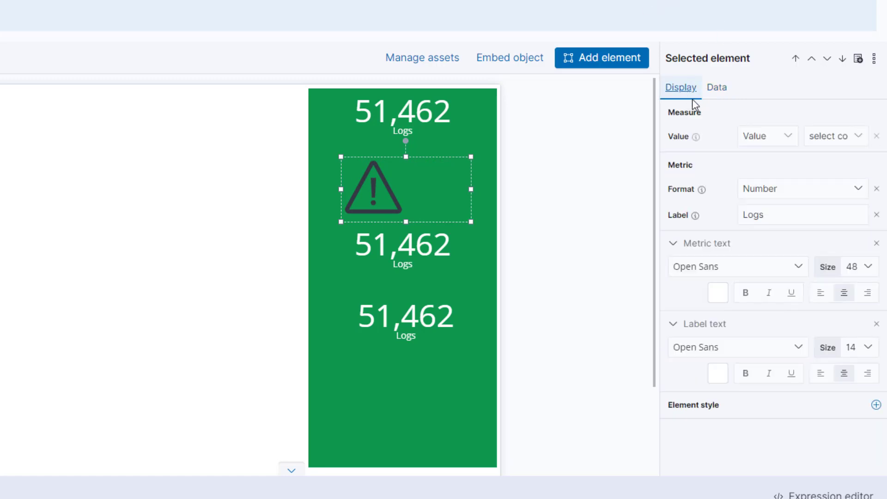
pyautogui.click(831, 138)
pyautogui.click(828, 164)
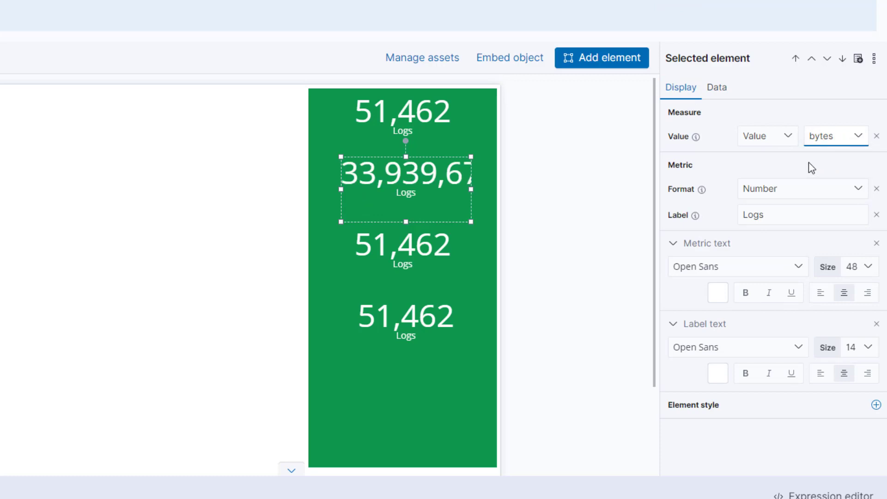
pyautogui.moveTo(784, 212); pyautogui.dragTo(735, 219)
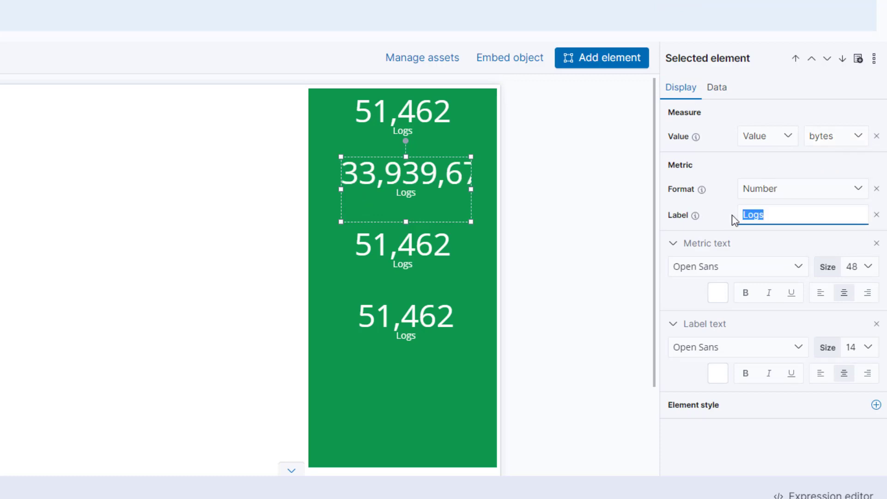
pyautogui.write('Bytes tra')
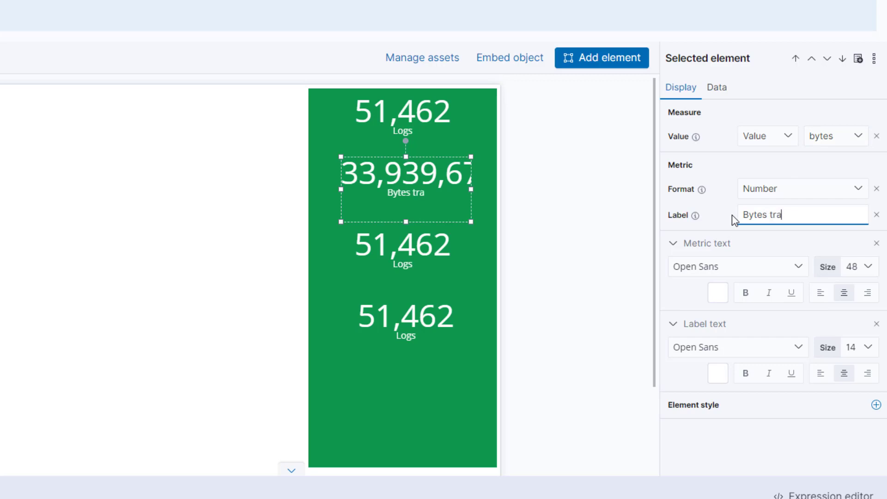
pyautogui.write('nsferred')
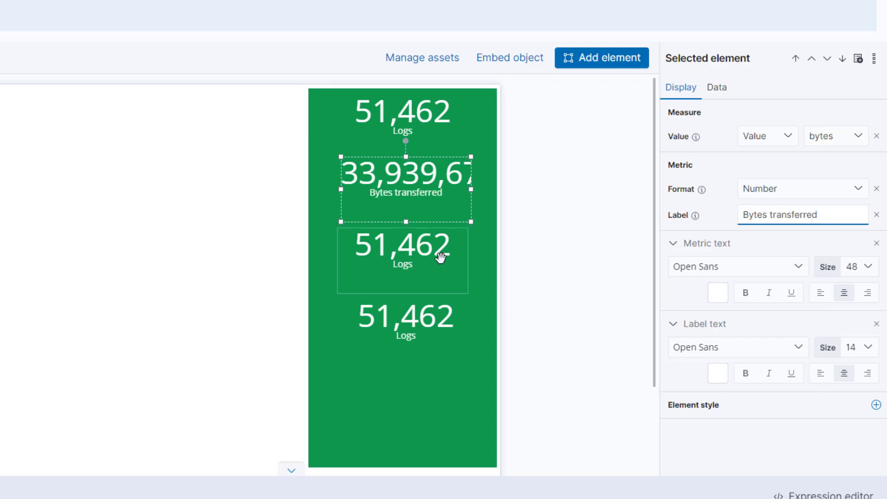
# Step: Reduce the Bytes transferred metric's text size, trying 18 and settling on 24
pyautogui.click(389, 182)
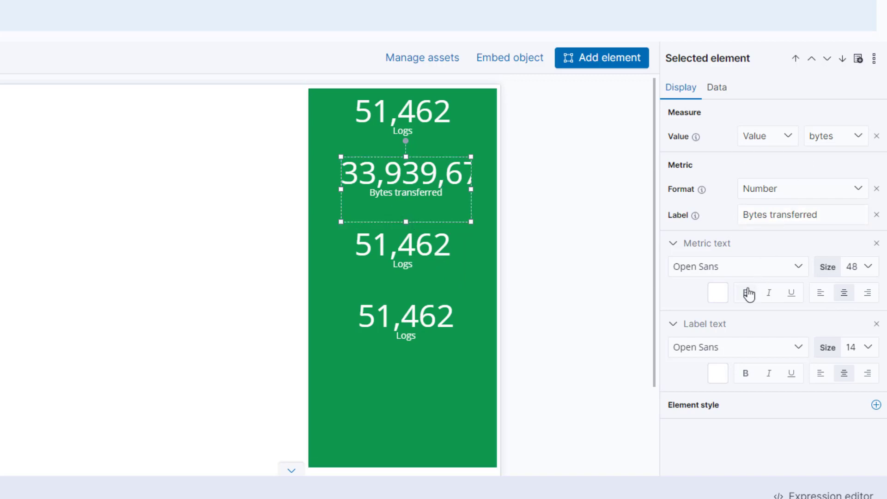
pyautogui.click(869, 270)
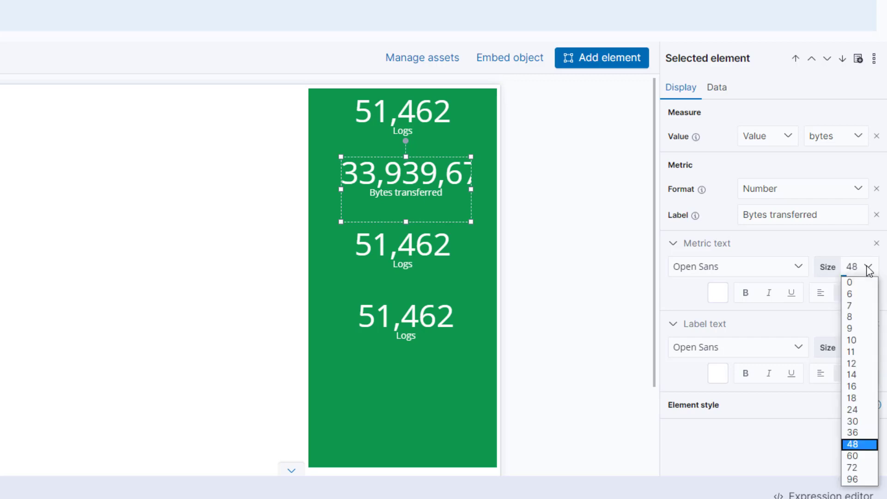
pyautogui.click(864, 399)
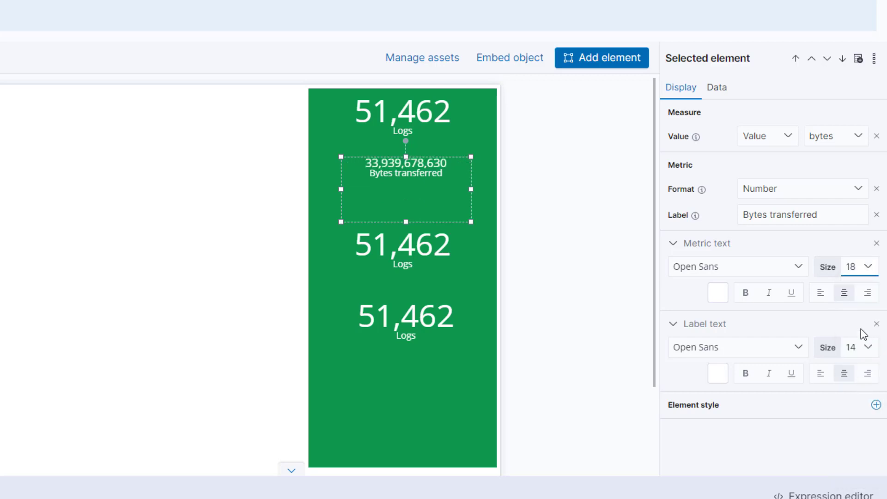
pyautogui.click(863, 267)
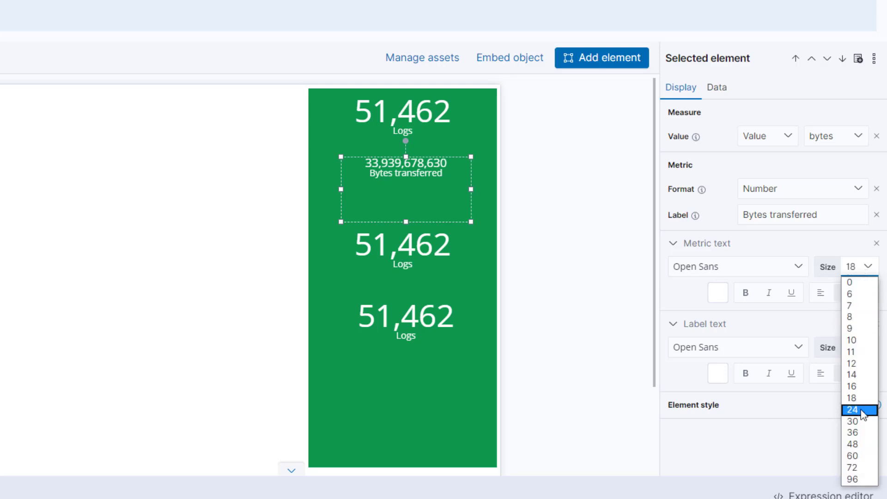
pyautogui.click(859, 410)
# Step: Set the third metric's query to SELECT COUNT(DISTINCT remote_ip) as remote_ip FROM nginx and save the data source
pyautogui.click(430, 243)
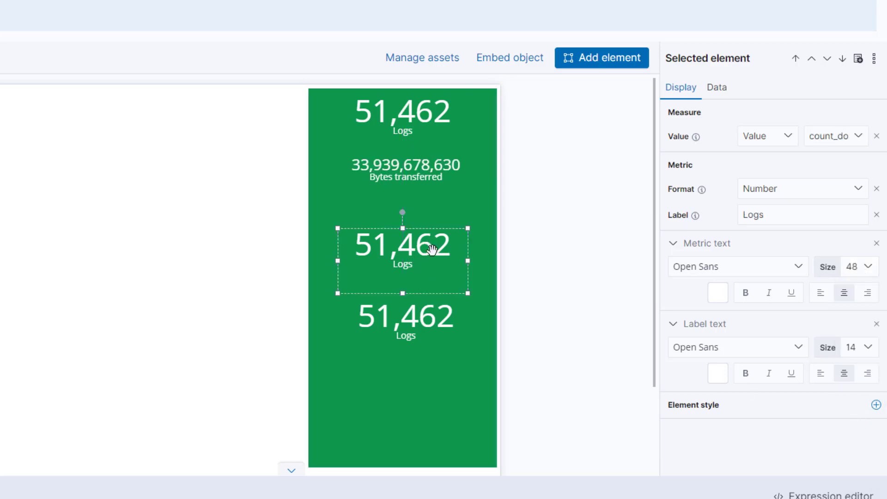
pyautogui.click(714, 94)
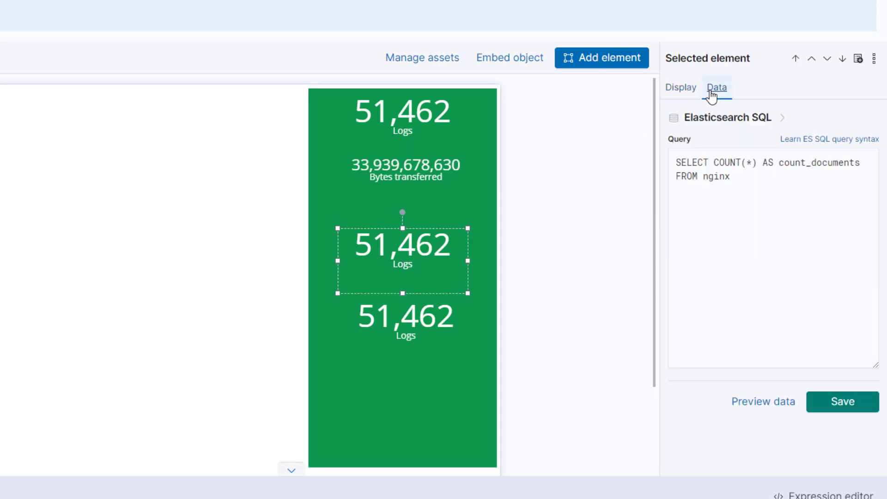
pyautogui.moveTo(730, 178); pyautogui.dragTo(711, 165)
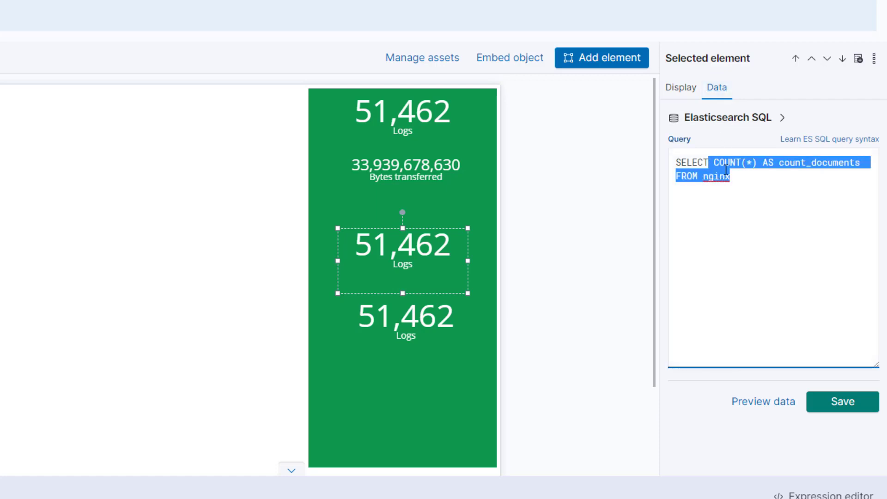
pyautogui.write('COUNT')
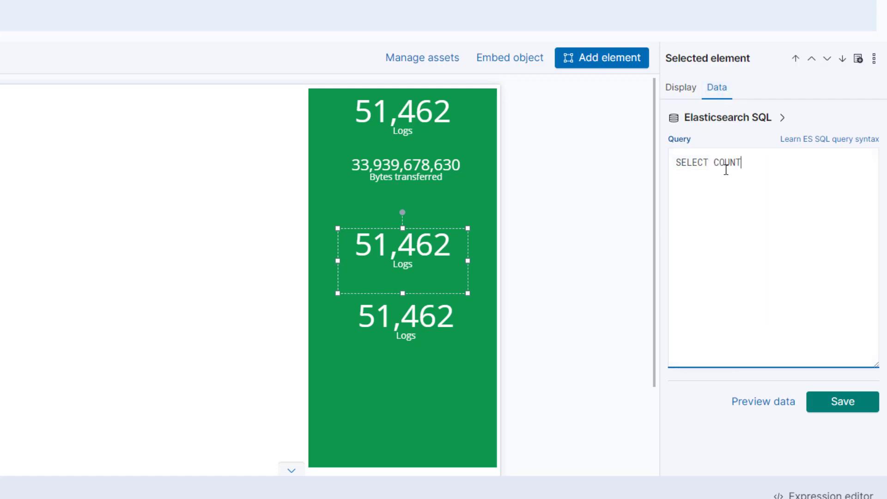
pyautogui.write('(DISTINCT remote')
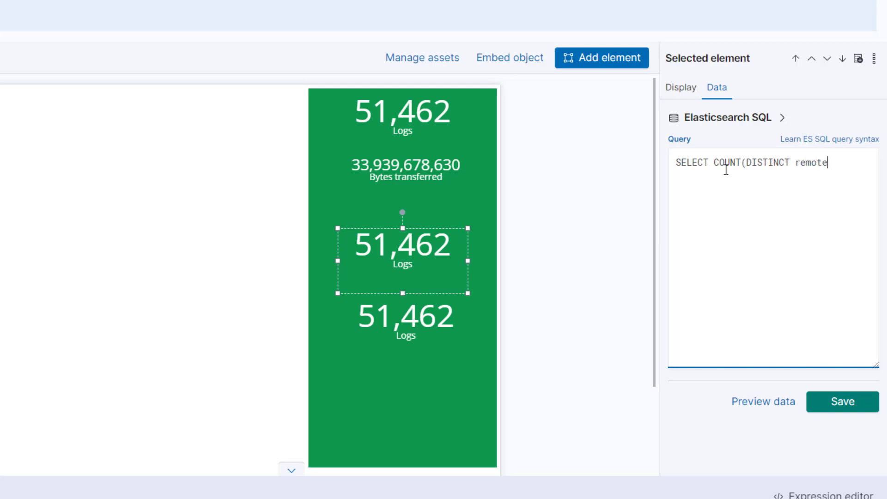
pyautogui.write('_ip) as remote_ip FROM nginx')
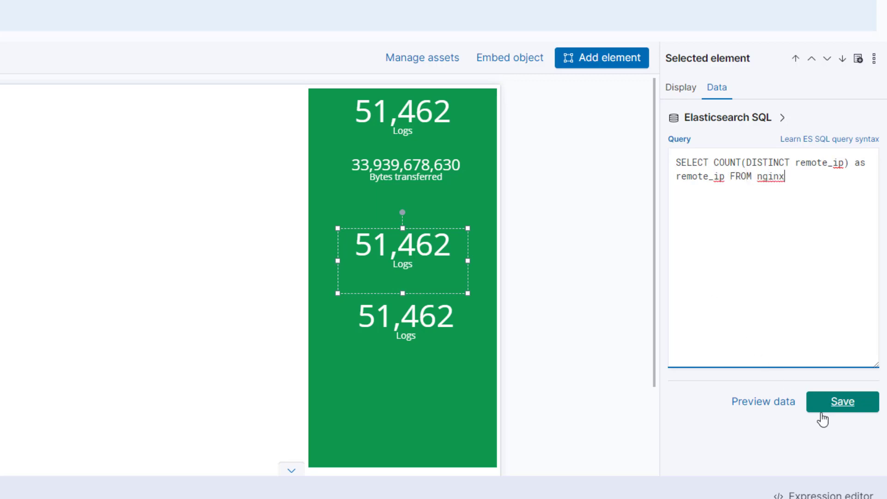
pyautogui.click(842, 405)
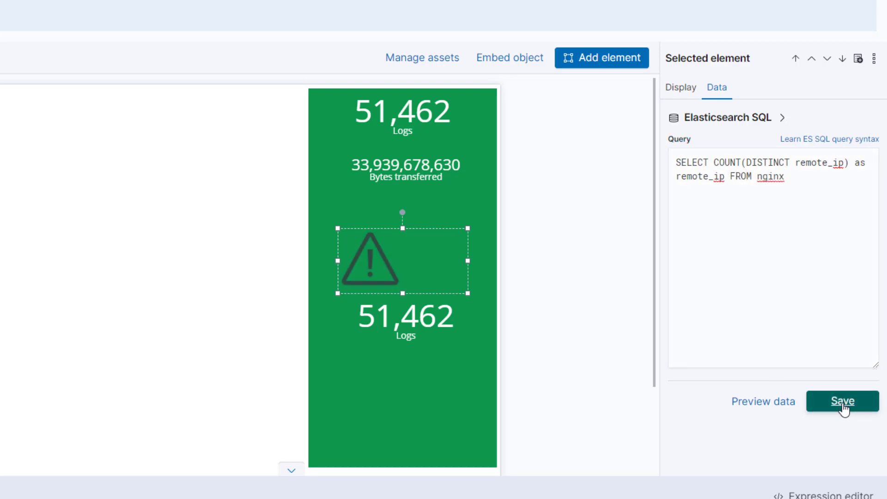
# Step: Set the third metric's measure to Value of the remote_ip column and change its label to Unique IPs
pyautogui.click(688, 91)
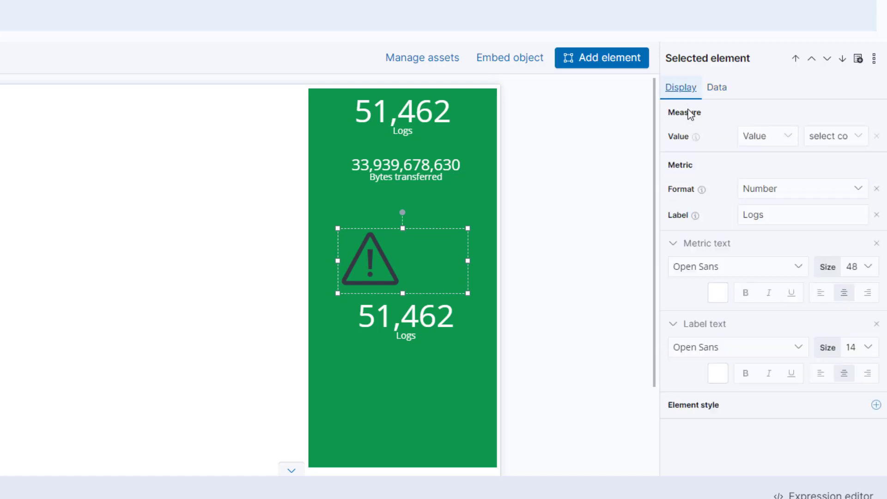
pyautogui.click(839, 136)
pyautogui.click(837, 163)
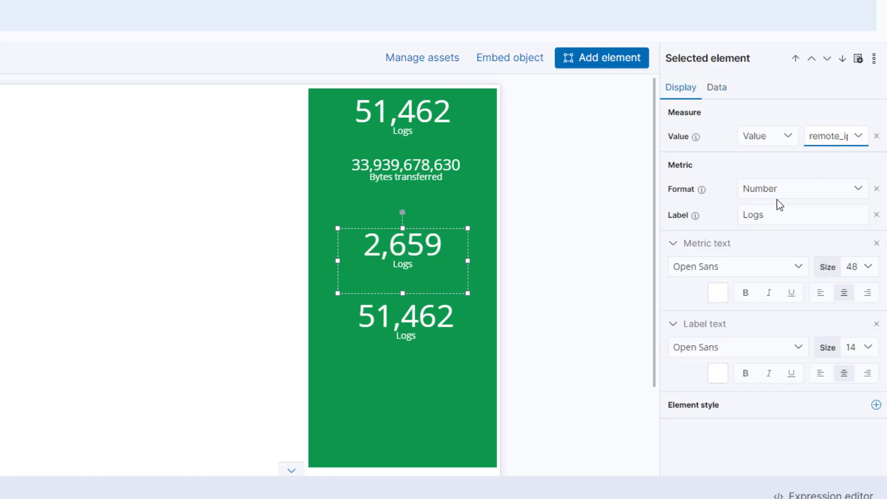
pyautogui.moveTo(778, 217); pyautogui.dragTo(730, 222)
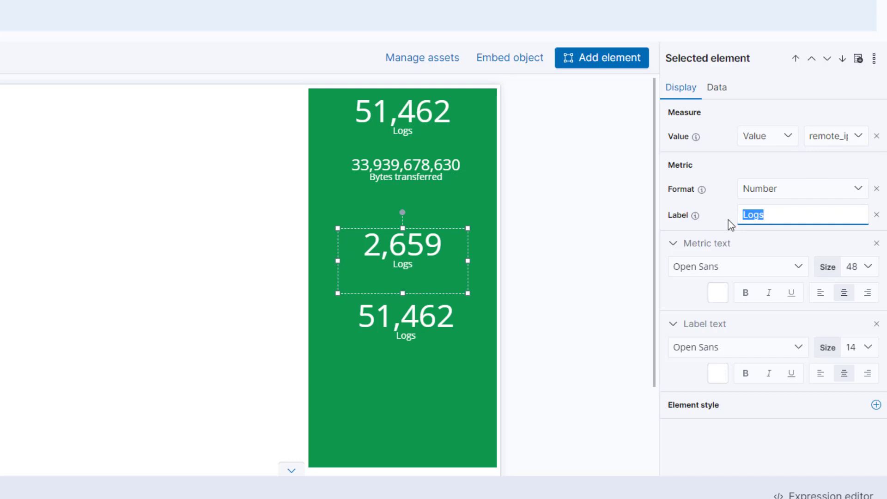
pyautogui.write('Unique IPs')
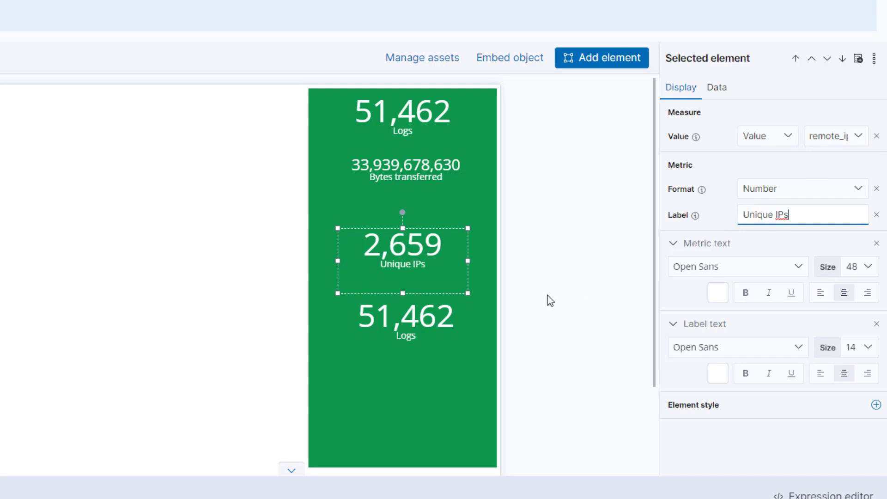
# Step: Set the fourth metric's query to SELECT COUNT(DISTINCT agent) as agents FROM nginx and save the data source
pyautogui.click(424, 315)
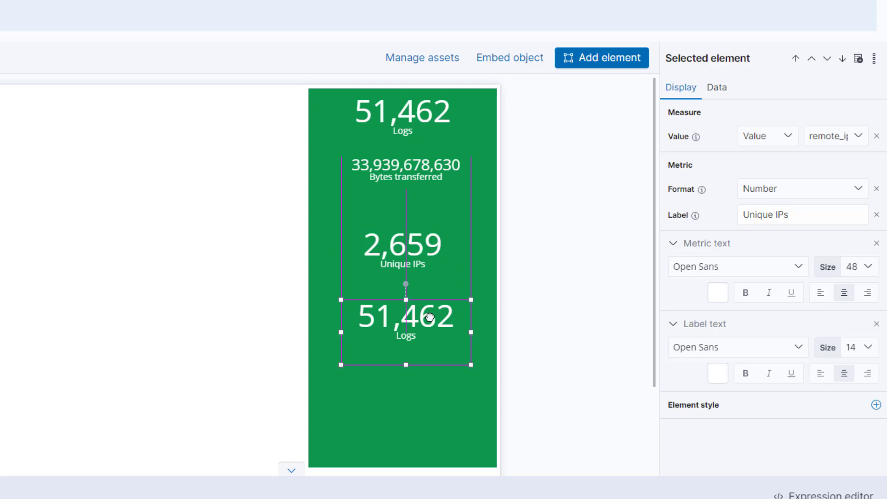
pyautogui.click(713, 92)
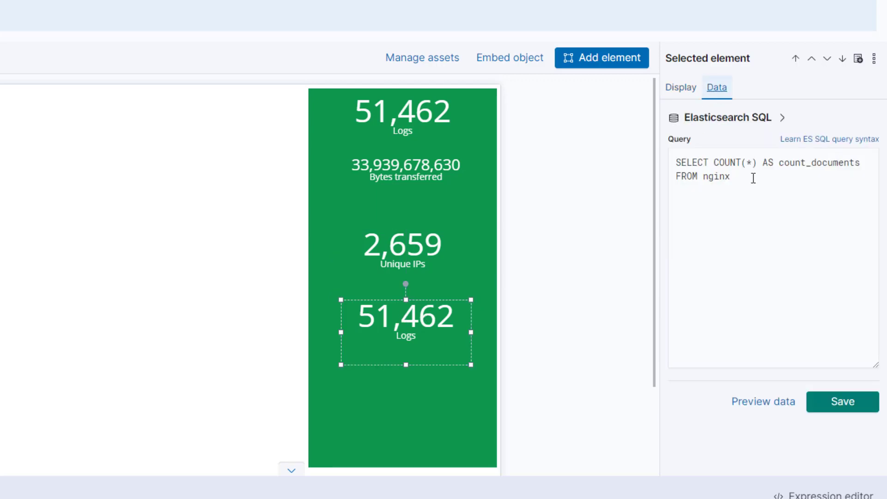
pyautogui.moveTo(753, 178); pyautogui.dragTo(760, 165)
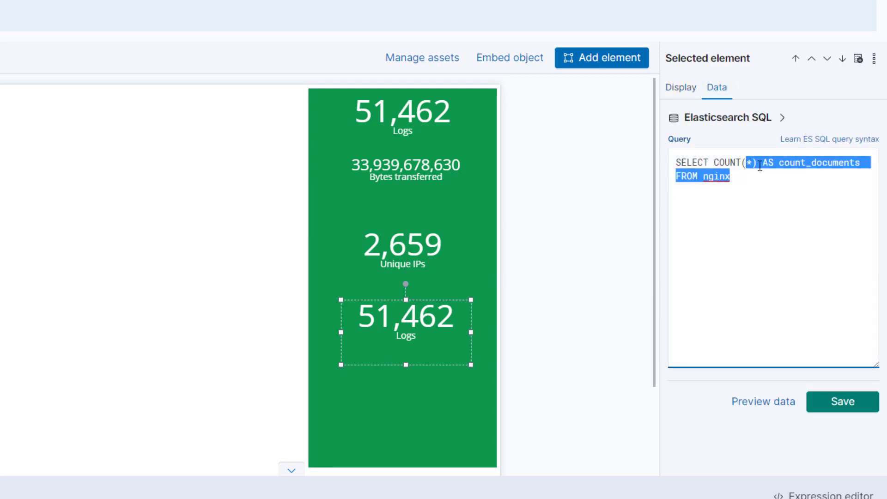
pyautogui.write('DIS')
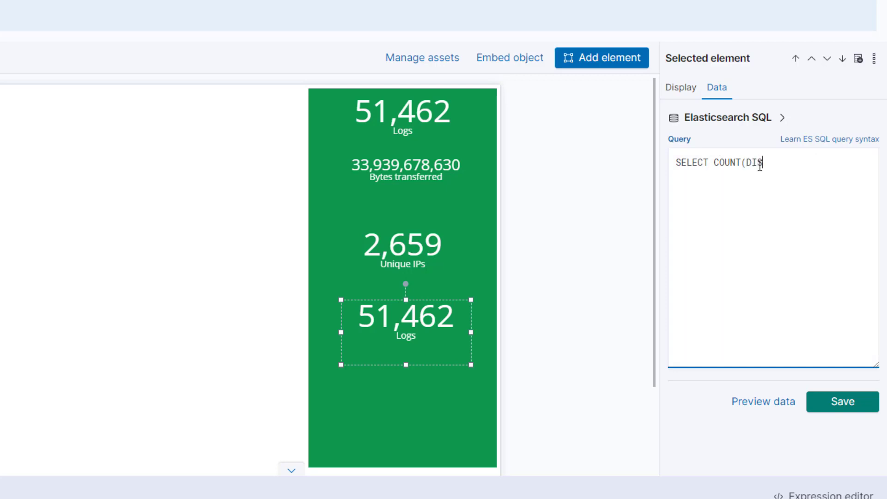
pyautogui.write('TINCT agent) as age')
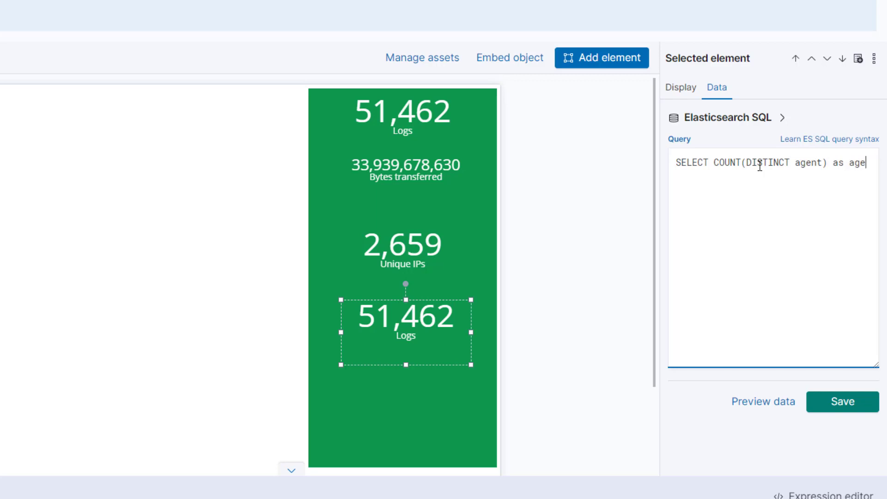
pyautogui.write('nts FROM nginx')
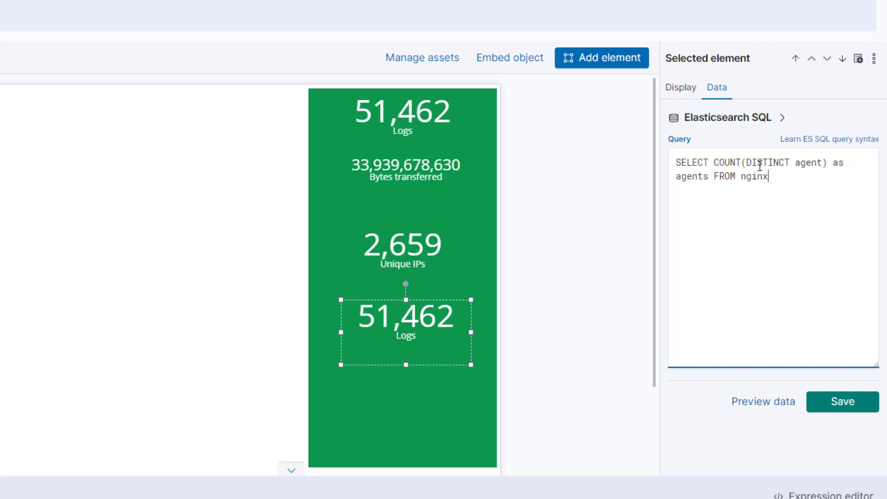
pyautogui.click(840, 402)
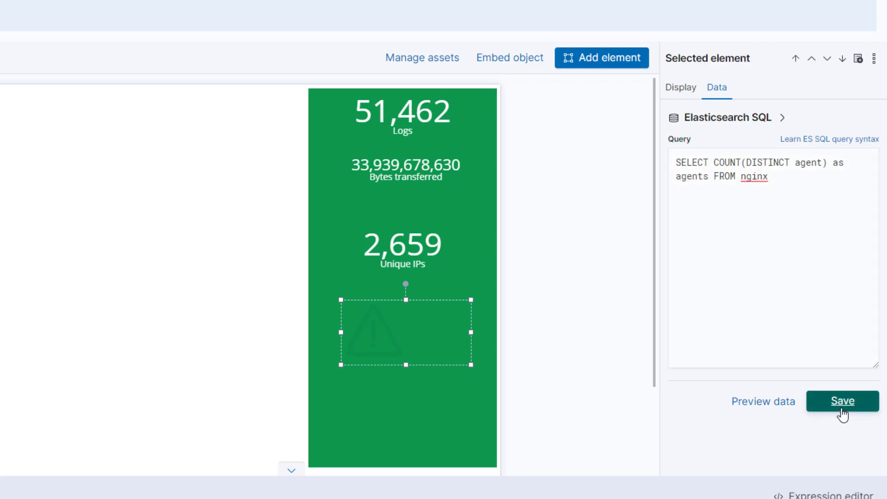
# Step: Set the fourth metric's measure to Value of the agents column and change its label to Unique agents
pyautogui.click(684, 90)
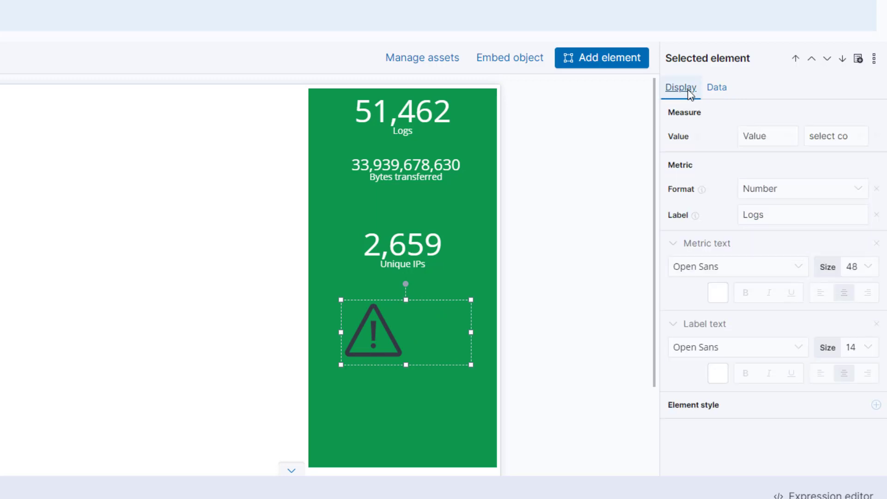
pyautogui.click(855, 137)
pyautogui.click(849, 165)
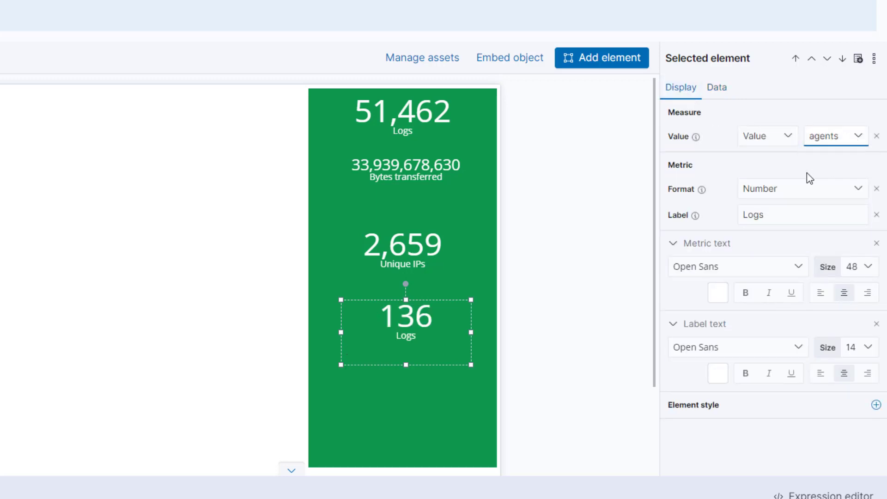
pyautogui.moveTo(774, 212); pyautogui.dragTo(745, 216)
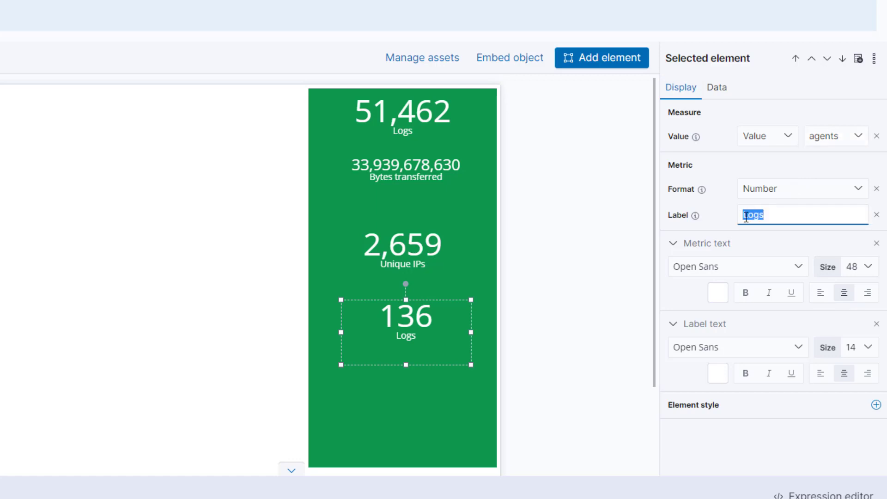
pyautogui.write('Unique agents')
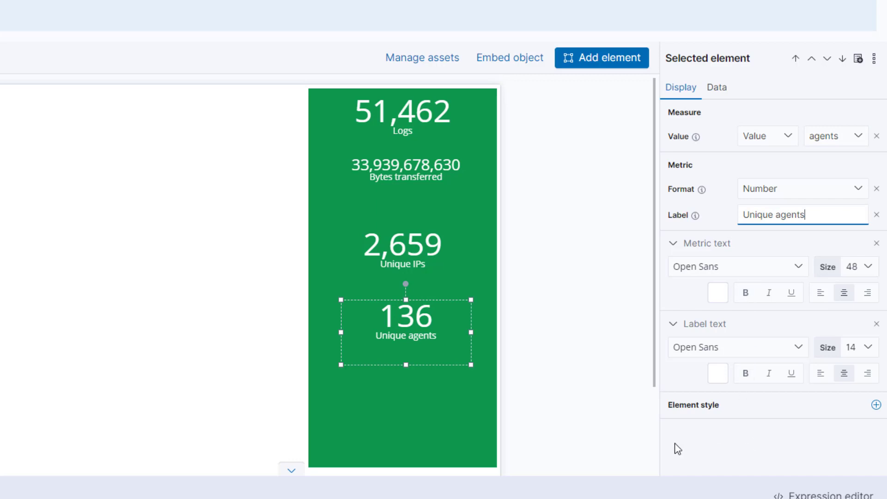
pyautogui.click(613, 413)
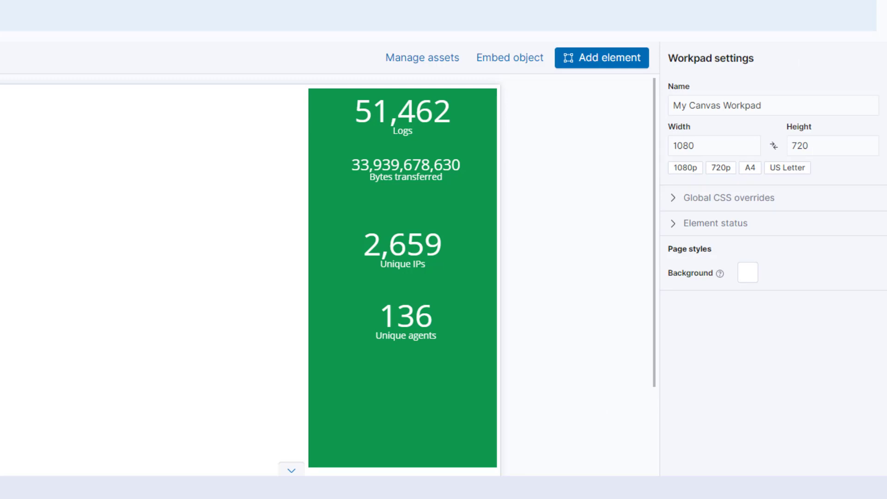
# Step: Switch to the image editor to examine the reference NGINX dashboard picture, moving its window aside to uncover the workpad
pyautogui.hotkey('alt', 'Tab')
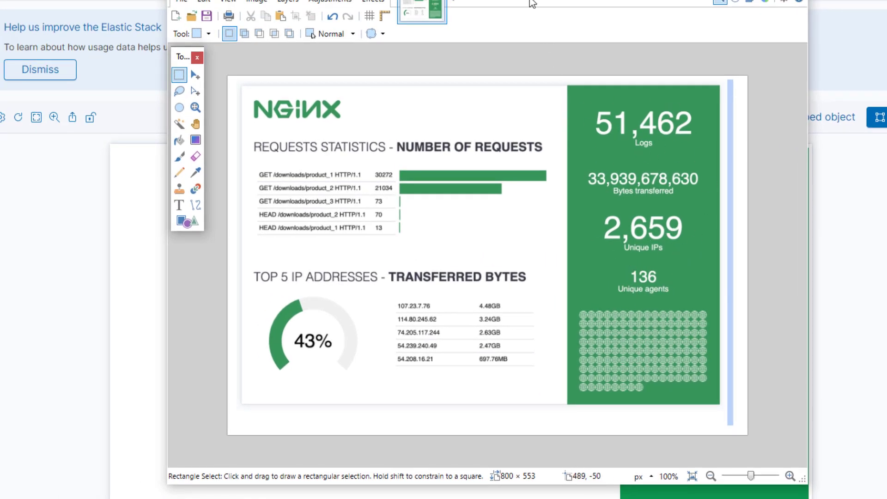
pyautogui.moveTo(499, 1); pyautogui.dragTo(447, 4)
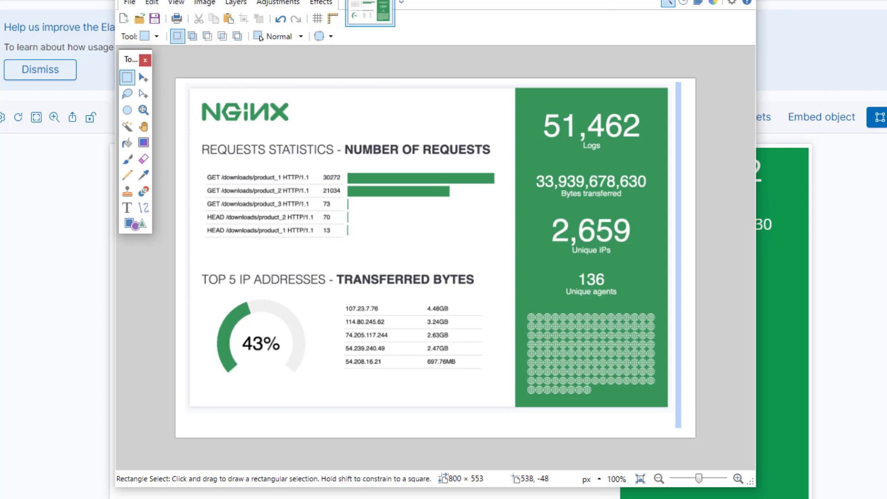
pyautogui.moveTo(462, 3); pyautogui.dragTo(0, 2)
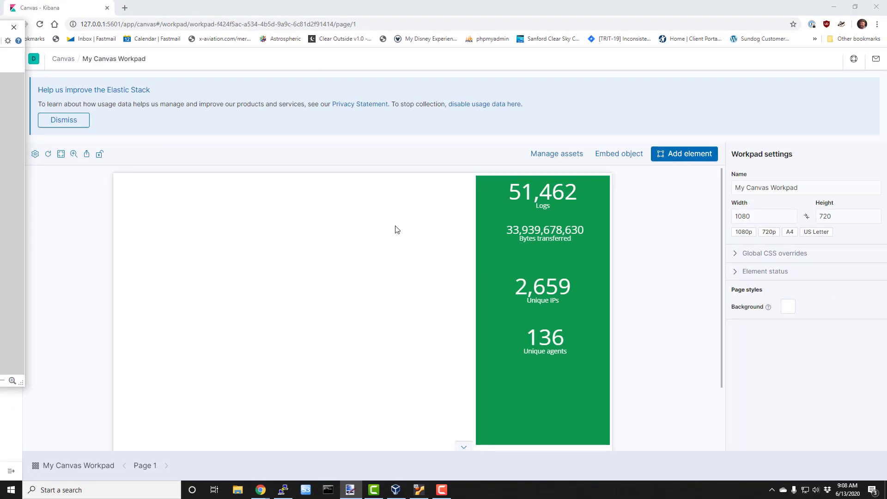
# Step: Add a static Image element to the workpad
pyautogui.click(642, 179)
pyautogui.click(686, 156)
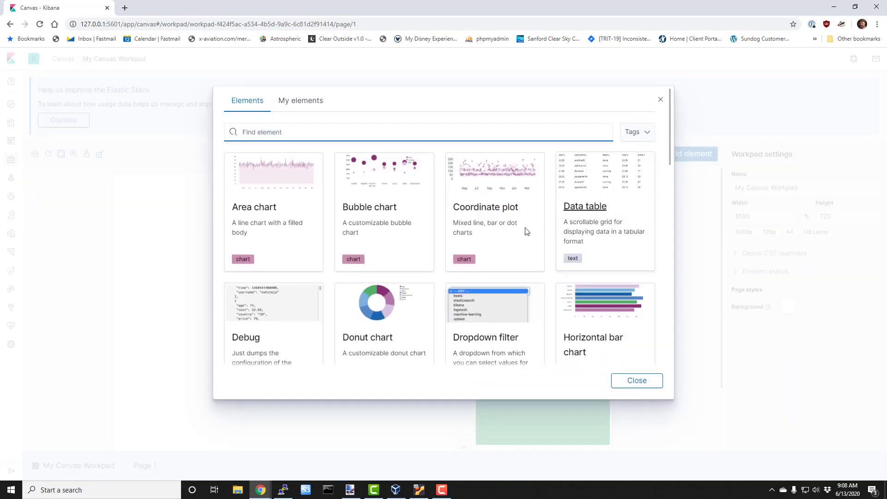
pyautogui.scroll(-5, 429, 253)
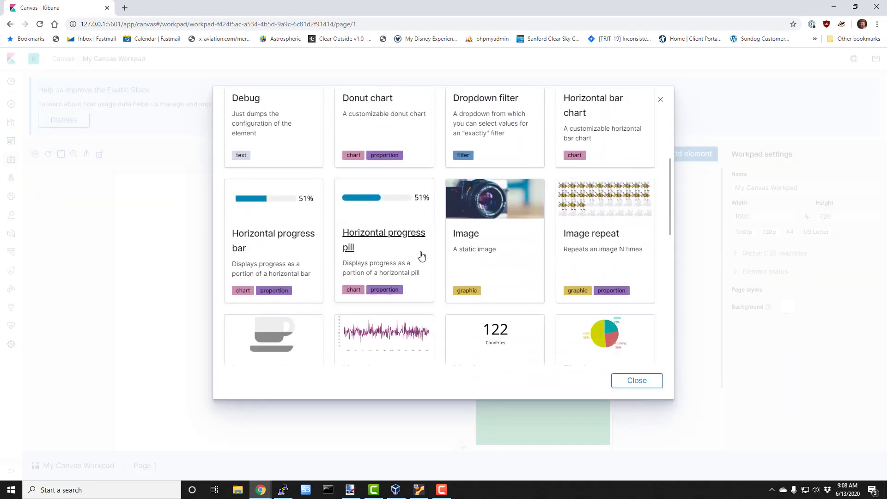
pyautogui.click(477, 237)
pyautogui.hotkey('alt', 'Tab')
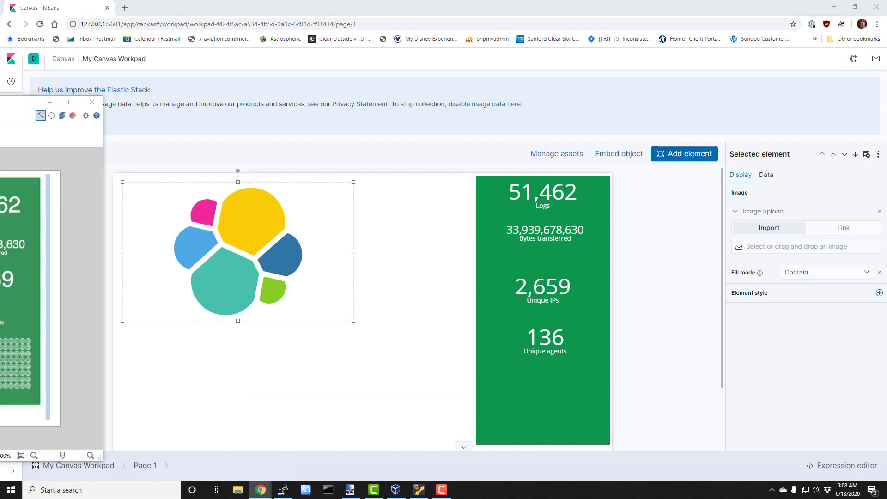
pyautogui.click(847, 230)
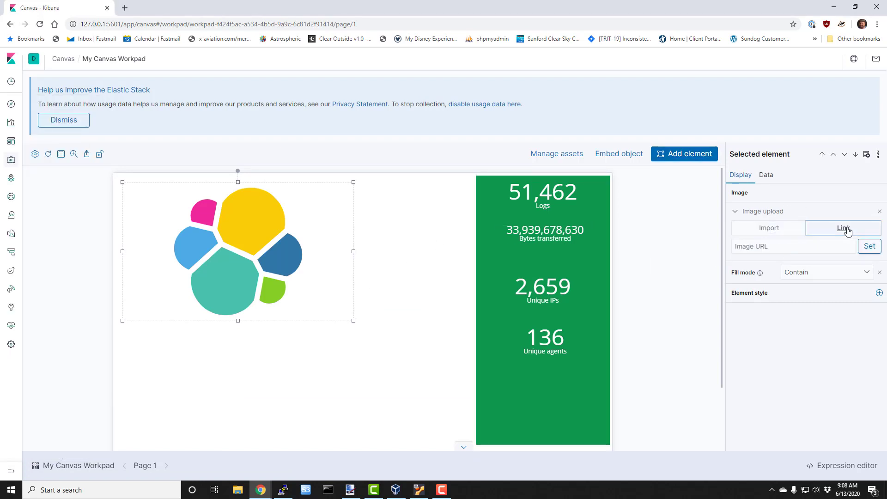
pyautogui.click(789, 246)
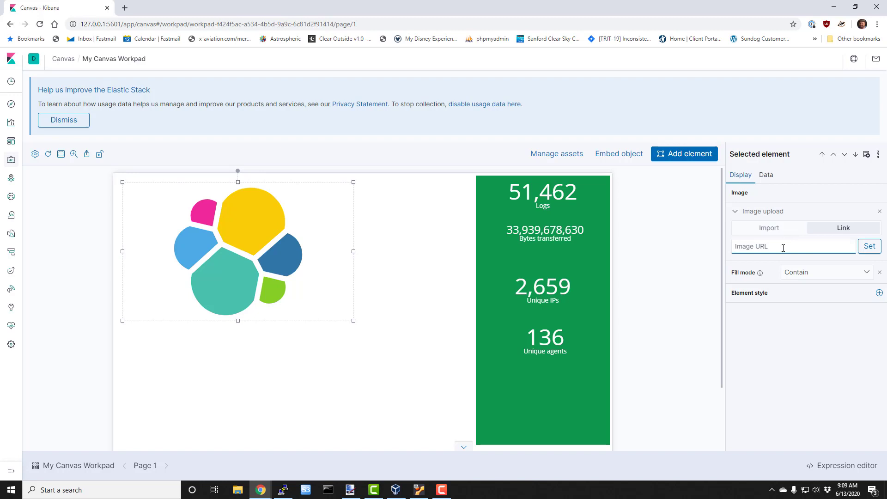
pyautogui.hotkey('ctrl', 'v')
# Step: Read through the full pasted image URL to check its path and file name
pyautogui.tripleClick(765, 246)
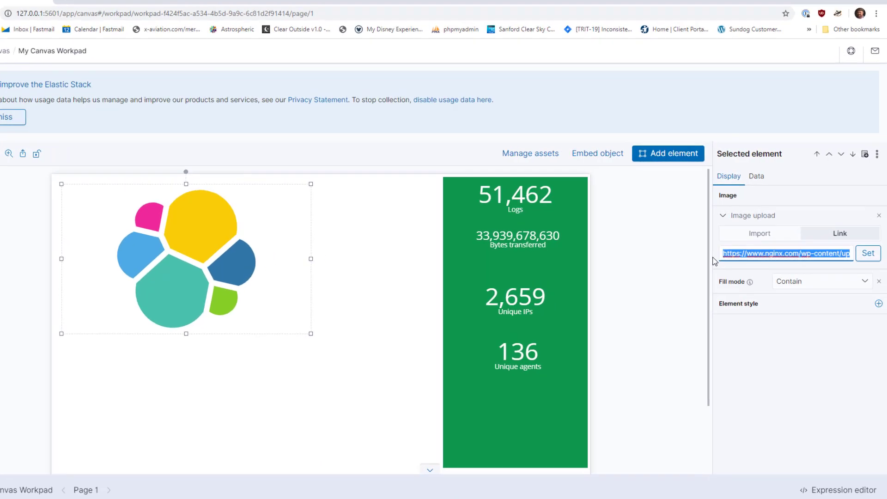
pyautogui.click(768, 246)
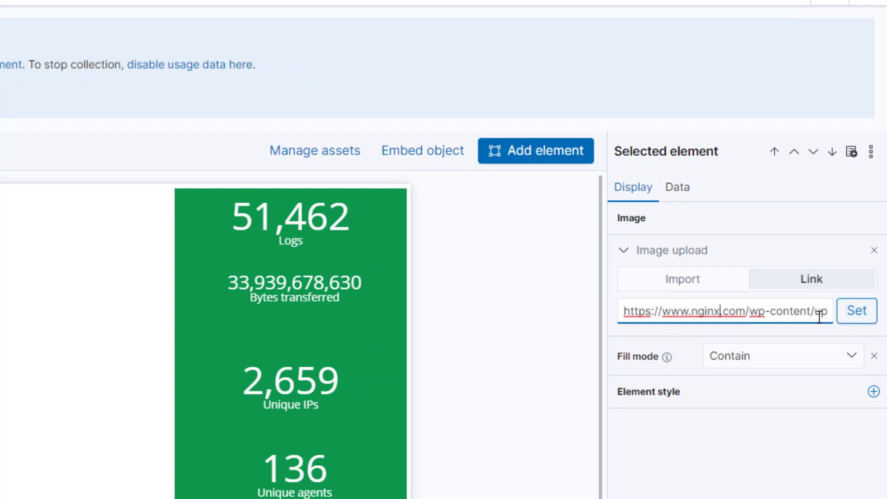
pyautogui.press('Right')
pyautogui.press('Right')
pyautogui.press('Right')
pyautogui.press('Right')
pyautogui.press('Right')
pyautogui.press('Right')
pyautogui.press('Right')
pyautogui.press('Right')
pyautogui.press('Right')
pyautogui.press('Right')
pyautogui.press('Right')
pyautogui.press('Right')
pyautogui.press('Right')
pyautogui.press('Right')
pyautogui.press('Right')
pyautogui.press('Right')
pyautogui.press('Right')
pyautogui.press('Right')
pyautogui.press('Right')
pyautogui.press('Right')
pyautogui.press('Right')
pyautogui.press('Right')
pyautogui.press('Right')
pyautogui.press('Right')
pyautogui.press('Right')
pyautogui.press('Right')
pyautogui.press('Right')
pyautogui.press('Right')
pyautogui.press('Right')
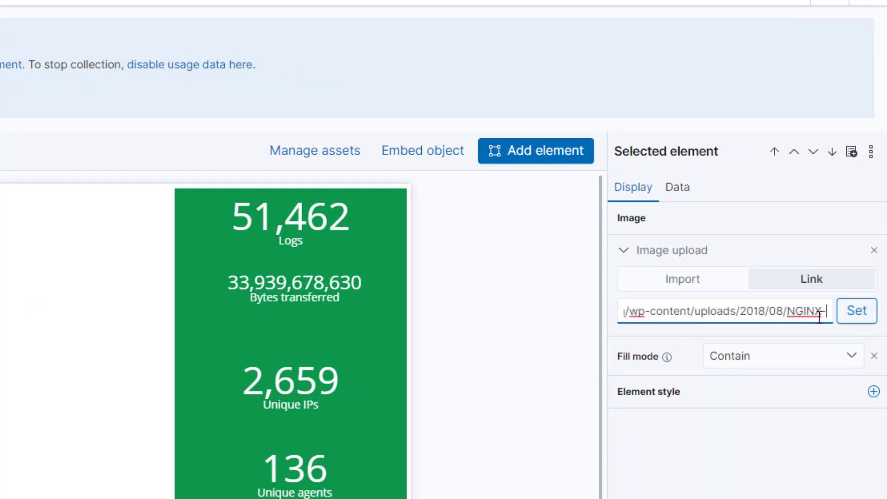
pyautogui.press('Right')
pyautogui.press('Right')
pyautogui.press('Right')
pyautogui.press('Right')
pyautogui.press('Right')
pyautogui.press('Right')
pyautogui.press('Right')
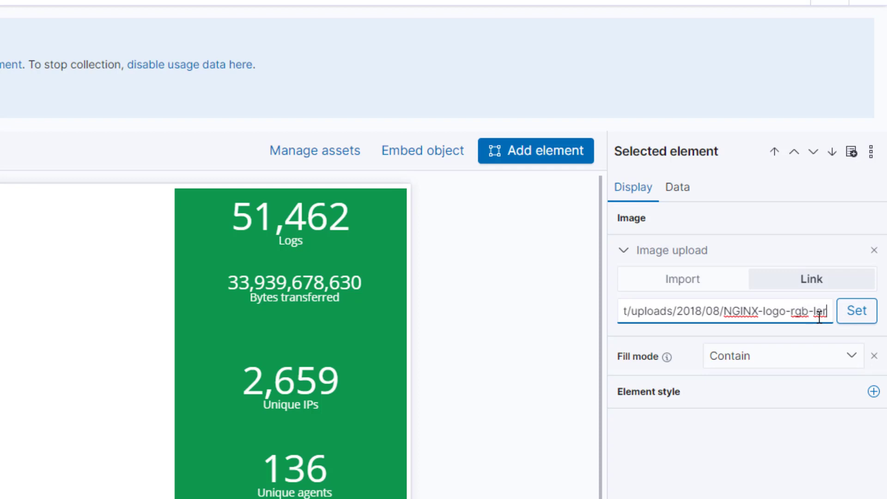
pyautogui.press('Right')
pyautogui.press('Right')
pyautogui.press('Right')
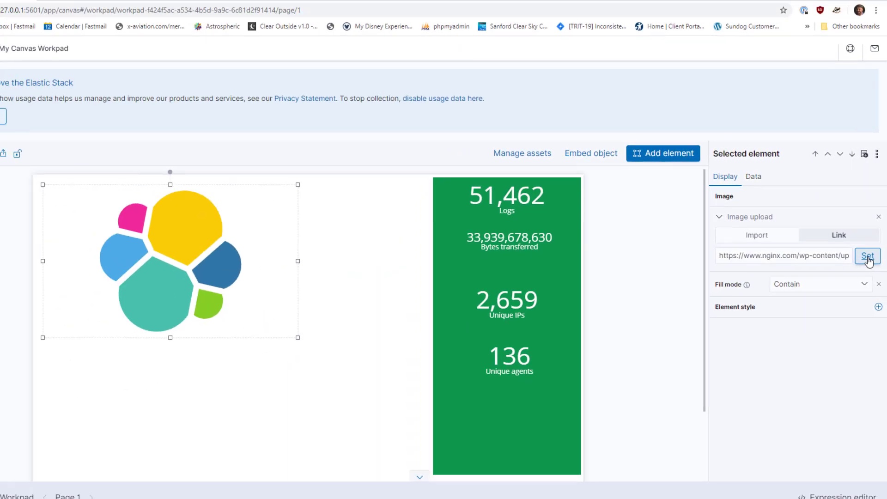
# Step: Apply the linked NGINX logo and shrink it to less than half its size in the page's upper-left corner
pyautogui.click(857, 312)
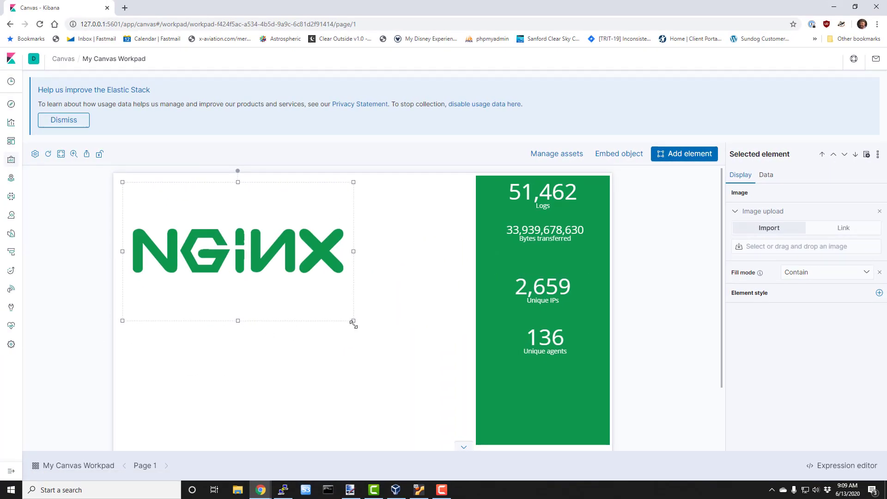
pyautogui.moveTo(354, 322); pyautogui.dragTo(230, 226)
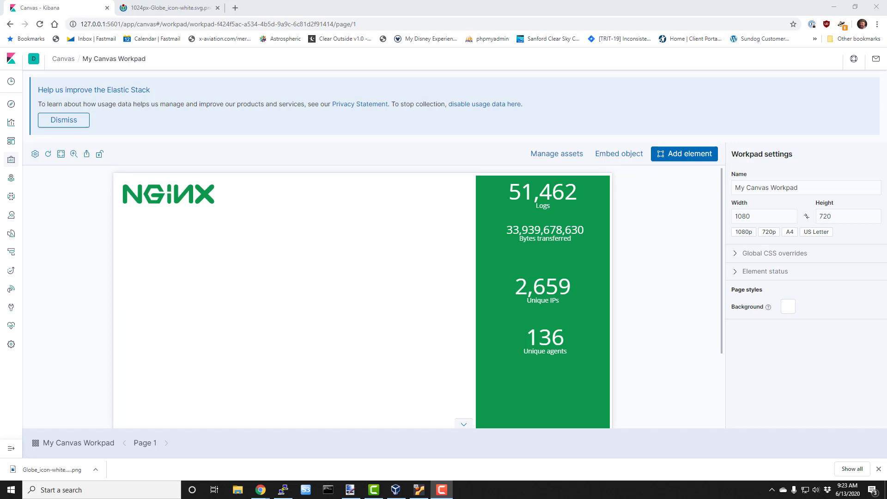
# Step: Dismiss the Elastic Stack usage data notice and extend the green rectangle's lower edge further down the page
pyautogui.click(79, 121)
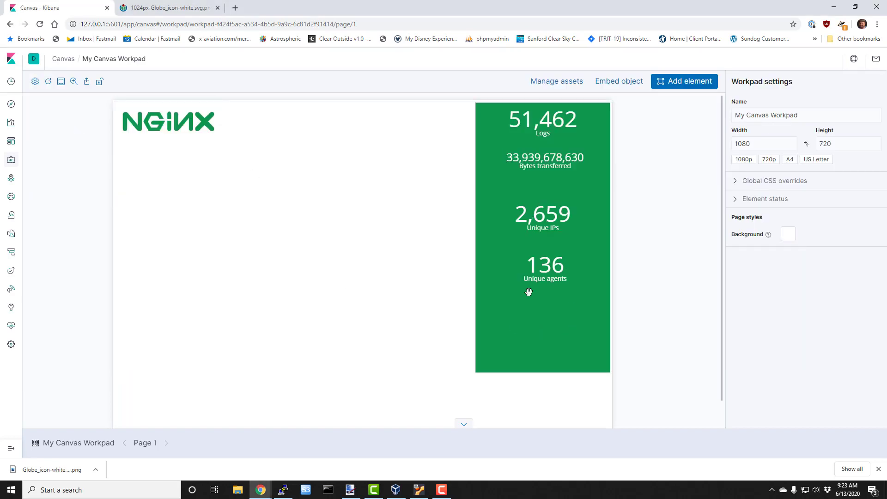
pyautogui.click(528, 359)
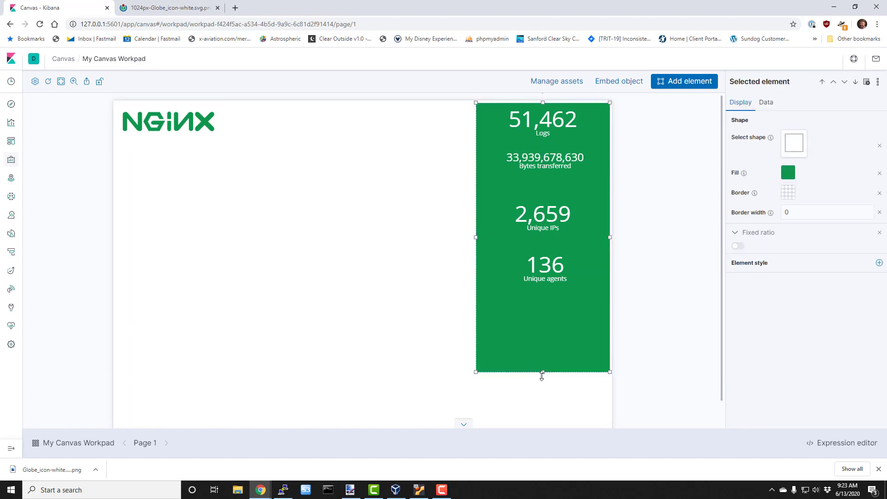
pyautogui.moveTo(543, 373); pyautogui.dragTo(544, 425)
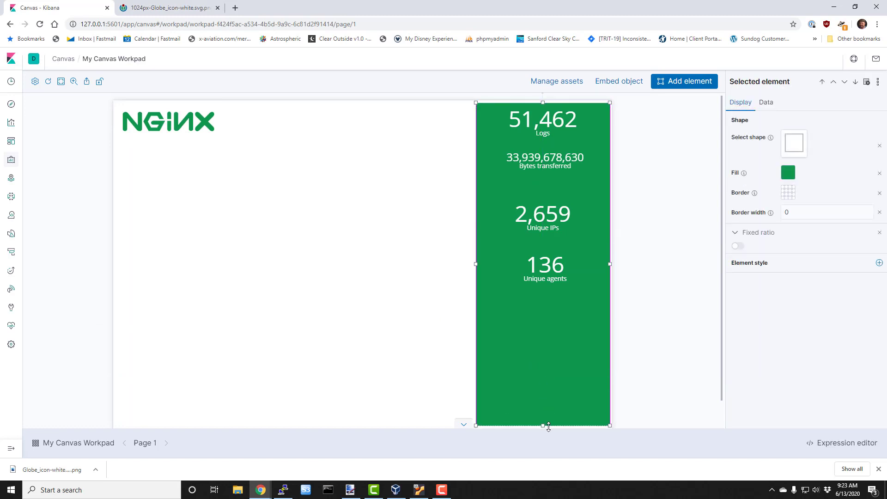
pyautogui.click(655, 336)
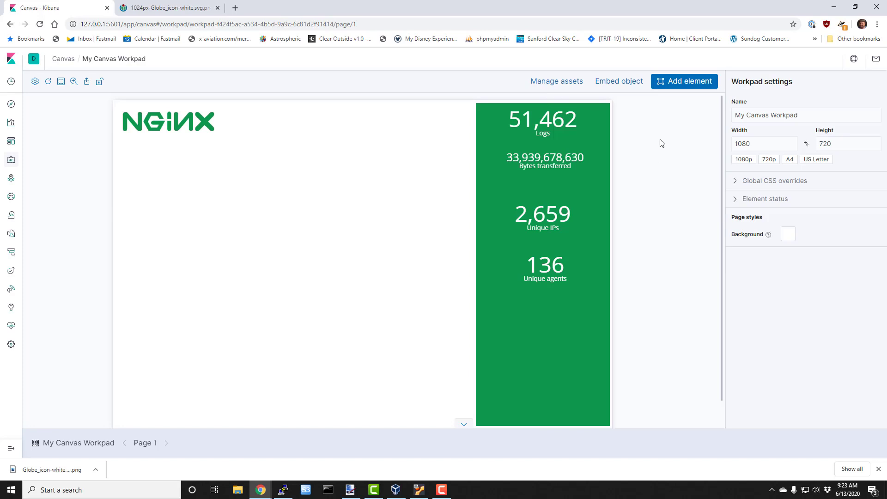
# Step: Add an Image repeat element, move it below the Unique agents metric and shrink it to fit inside the green rectangle
pyautogui.click(687, 85)
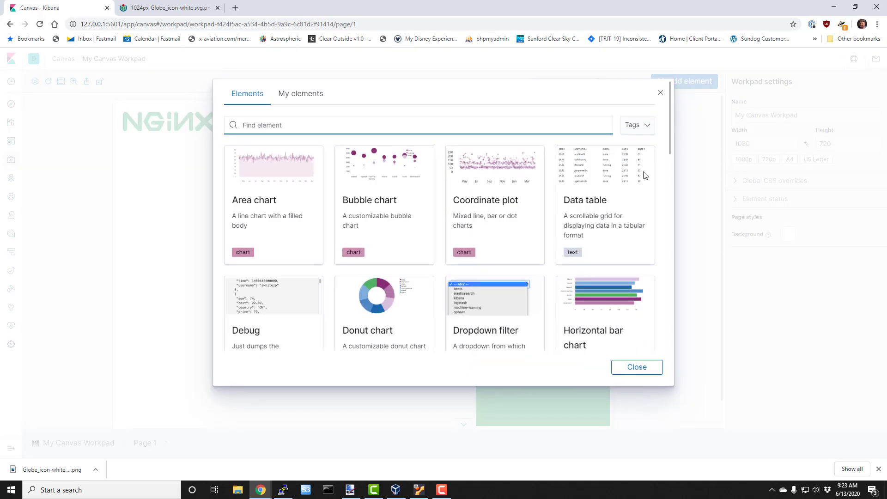
pyautogui.scroll(-5, 599, 269)
pyautogui.click(599, 269)
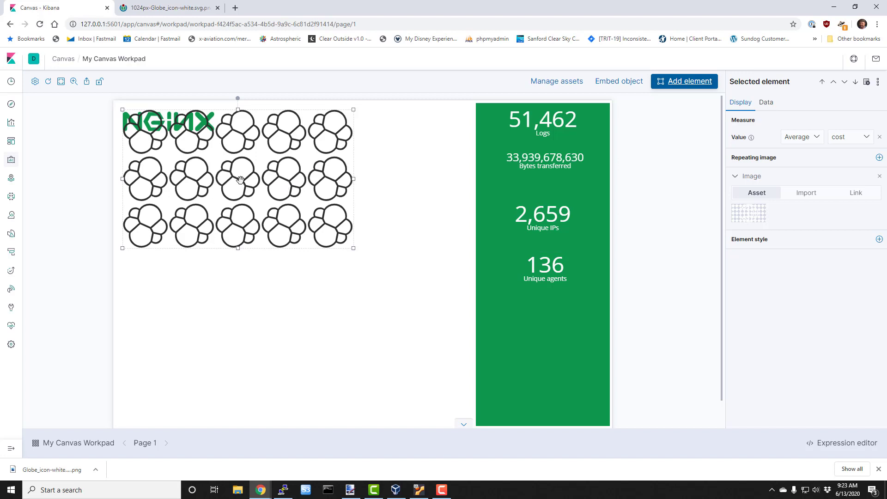
pyautogui.moveTo(240, 180); pyautogui.dragTo(589, 355)
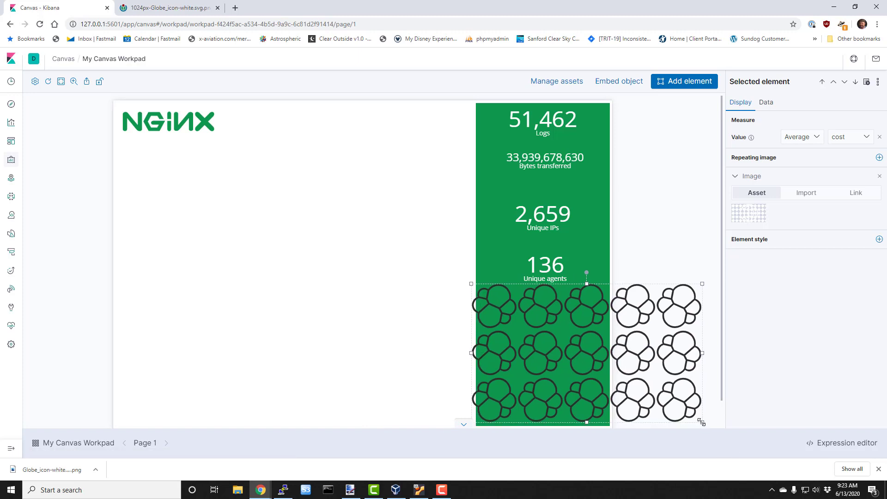
pyautogui.moveTo(702, 424); pyautogui.dragTo(541, 419)
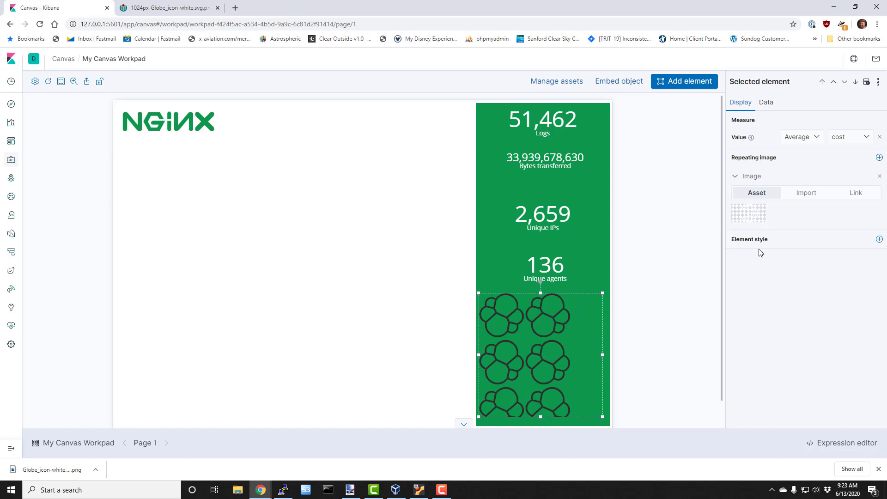
# Step: Add the image size option to the repeating image and set it to 18
pyautogui.click(880, 158)
pyautogui.click(830, 161)
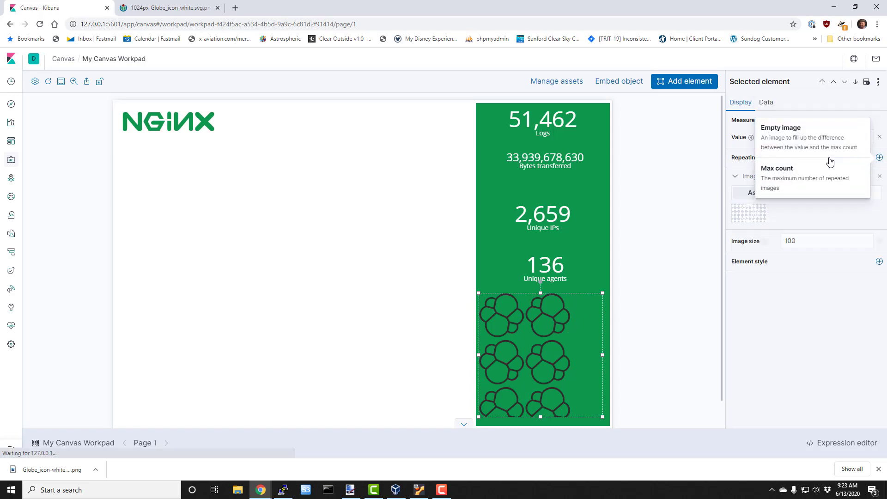
pyautogui.doubleClick(788, 241)
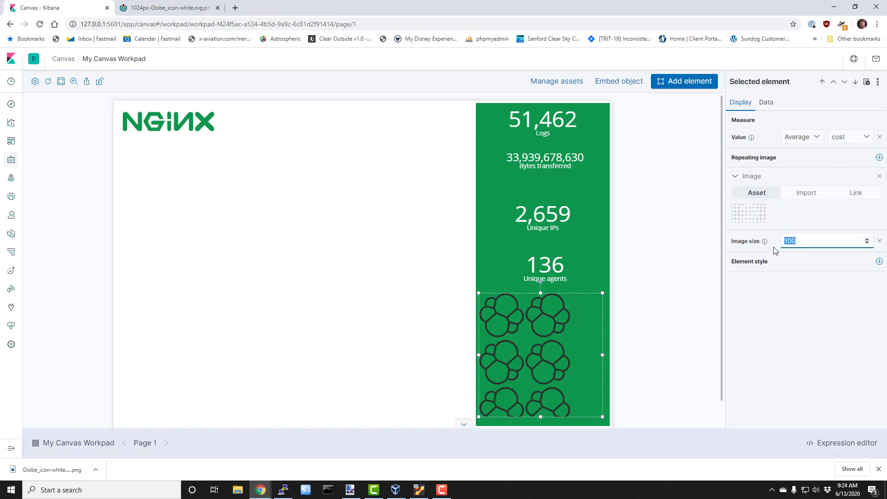
pyautogui.write('18')
pyautogui.click(800, 297)
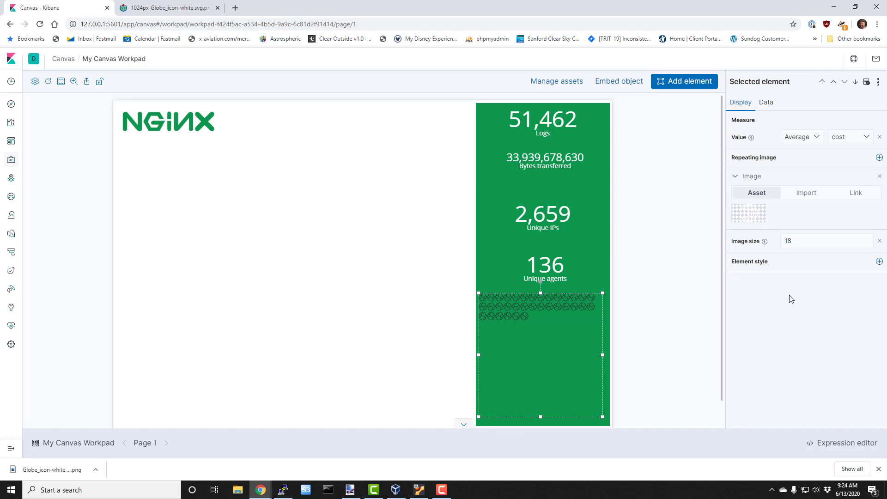
# Step: Use the linked Wikimedia image 1024px-Globe_icon-white.svg.png as the repeating image, pasting the URL from the open globe icon page
pyautogui.click(170, 8)
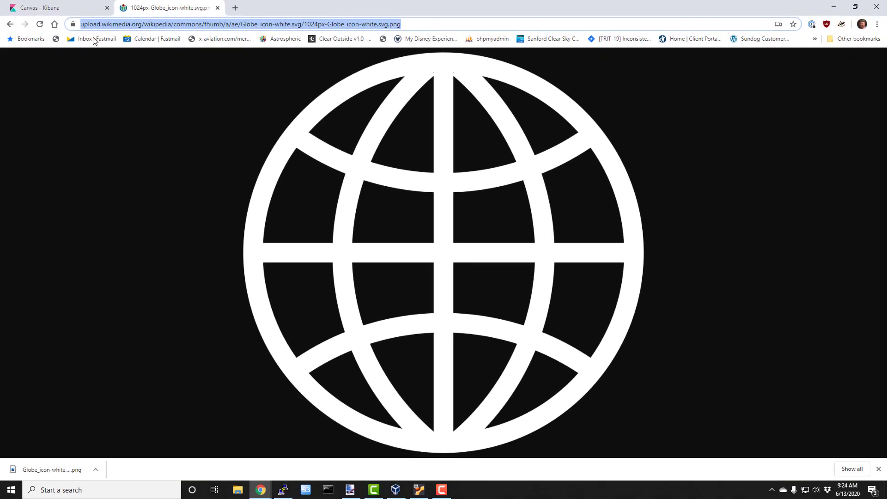
pyautogui.click(82, 9)
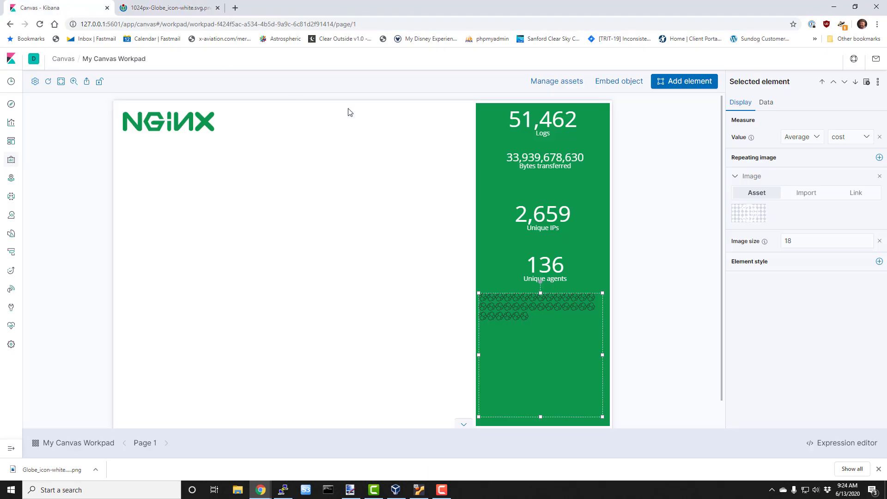
pyautogui.click(856, 194)
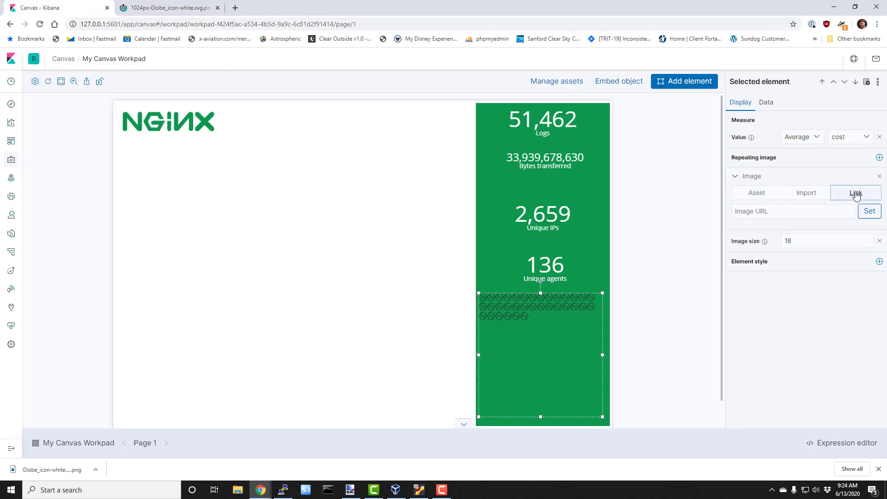
pyautogui.click(801, 211)
pyautogui.hotkey('ctrl', 'v')
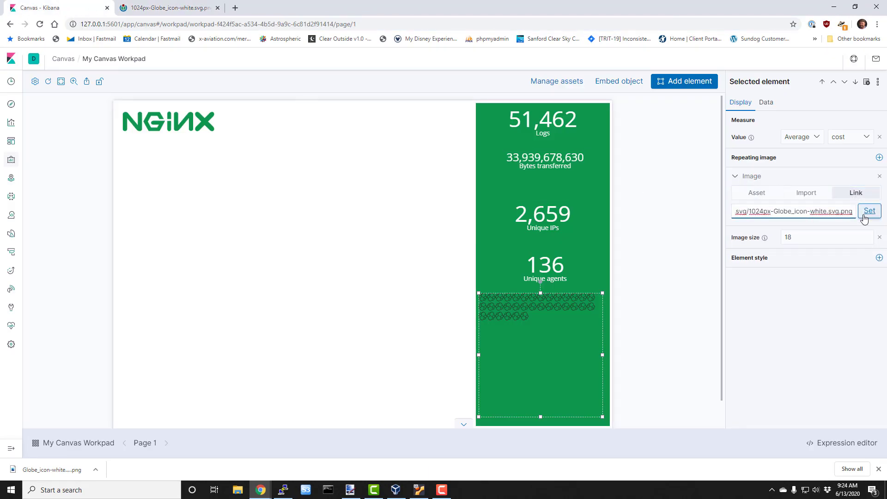
pyautogui.click(869, 211)
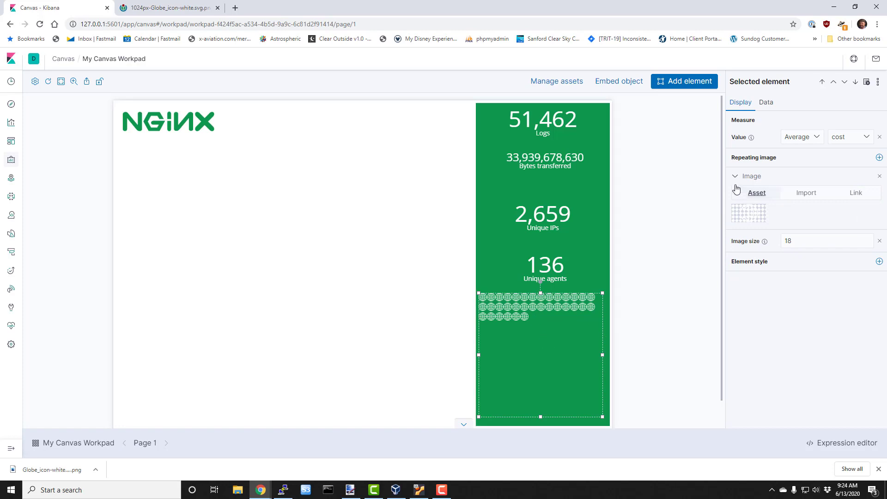
# Step: Switch the image repeat's data source to Elasticsearch SQL and save the query SELECT COUNT(DISTINCT agent) as agents FROM nginx
pyautogui.click(773, 105)
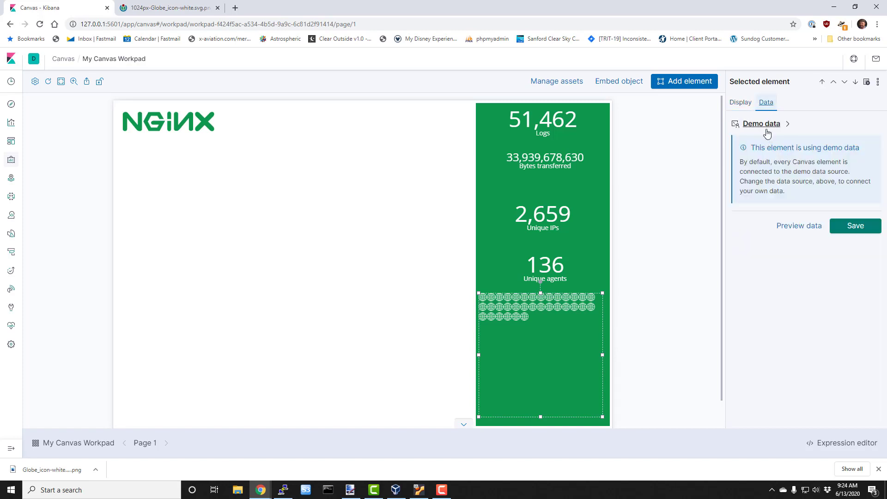
pyautogui.click(767, 124)
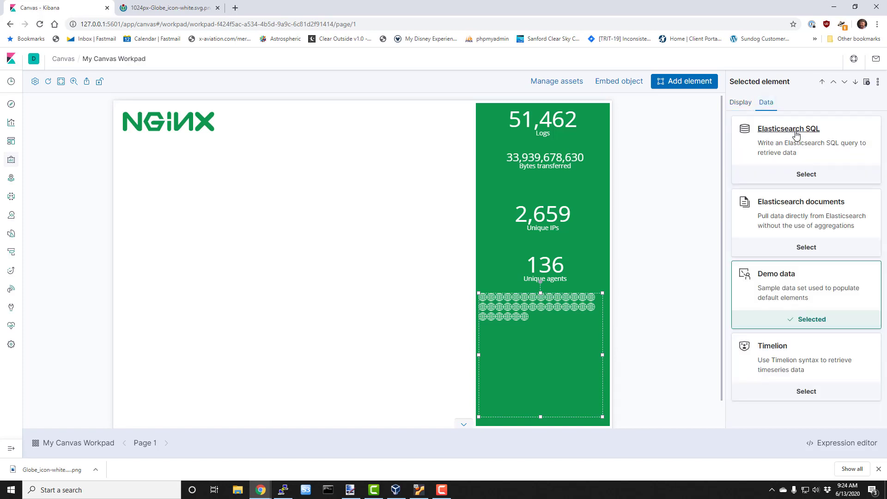
pyautogui.click(795, 134)
pyautogui.moveTo(818, 156); pyautogui.dragTo(770, 157)
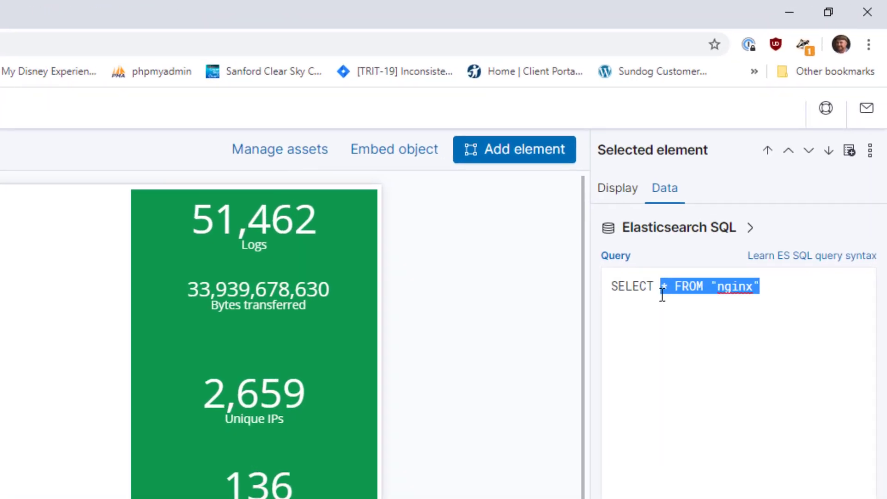
pyautogui.write('COUNT(DISTINC')
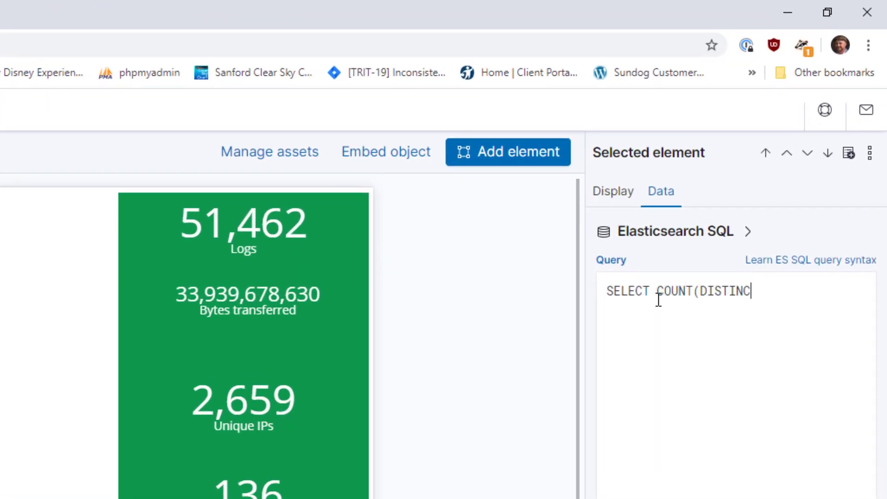
pyautogui.write('T)agent) as agents ')
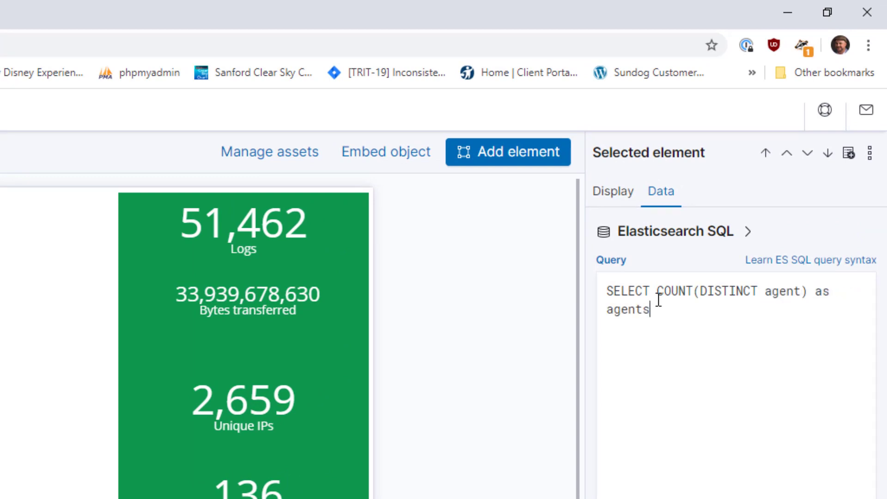
pyautogui.write('FROM nginx')
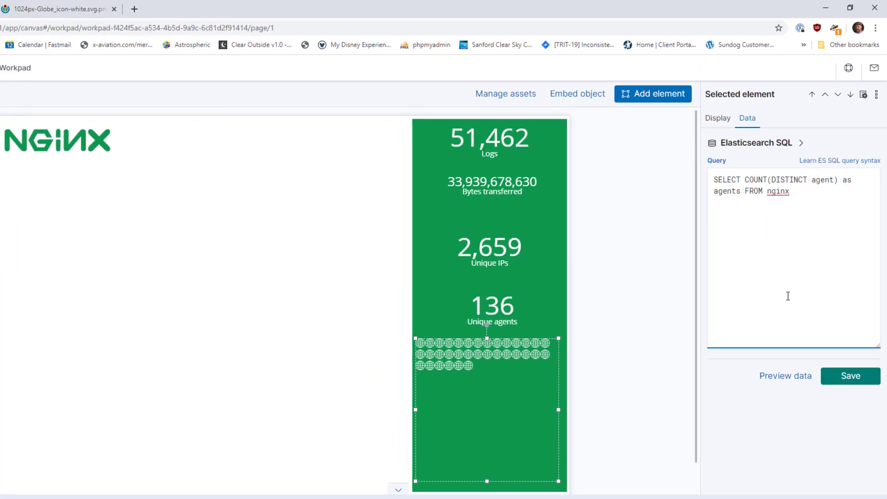
pyautogui.click(860, 382)
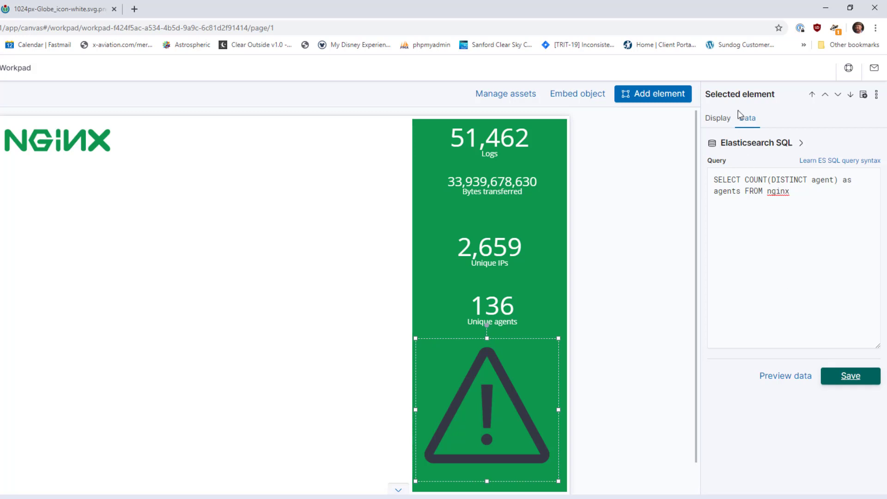
# Step: Set the image repeat's measure to Value of the agents column
pyautogui.click(722, 119)
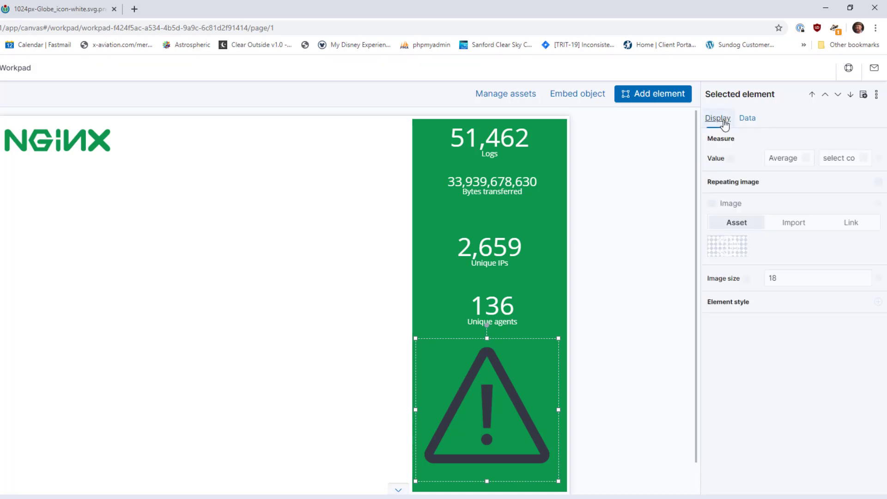
pyautogui.click(797, 160)
pyautogui.click(803, 171)
pyautogui.click(858, 160)
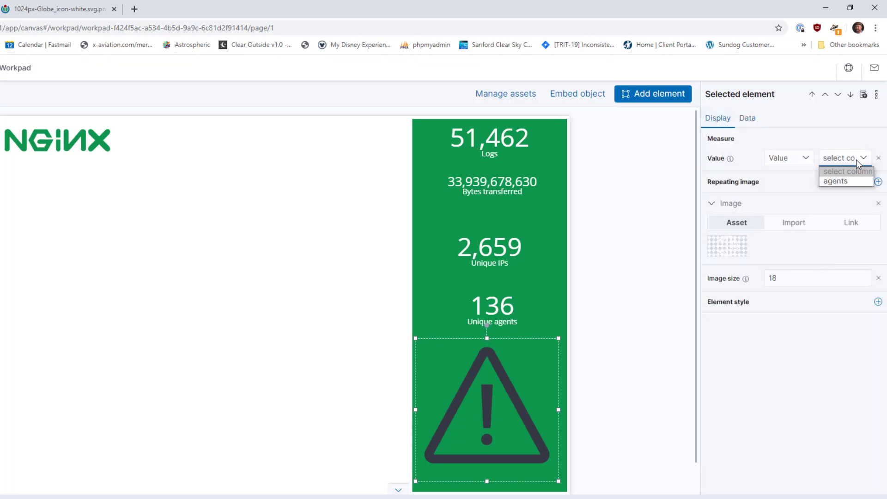
pyautogui.click(852, 181)
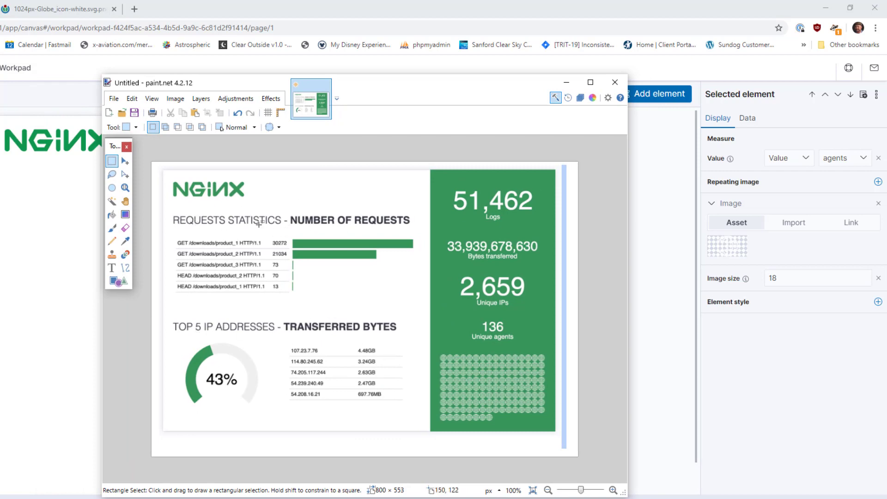
# Step: Check the reference dashboard picture in paint.net, return to Kibana Canvas and add a Markdown text element to the page
pyautogui.moveTo(380, 88); pyautogui.dragTo(184, 94)
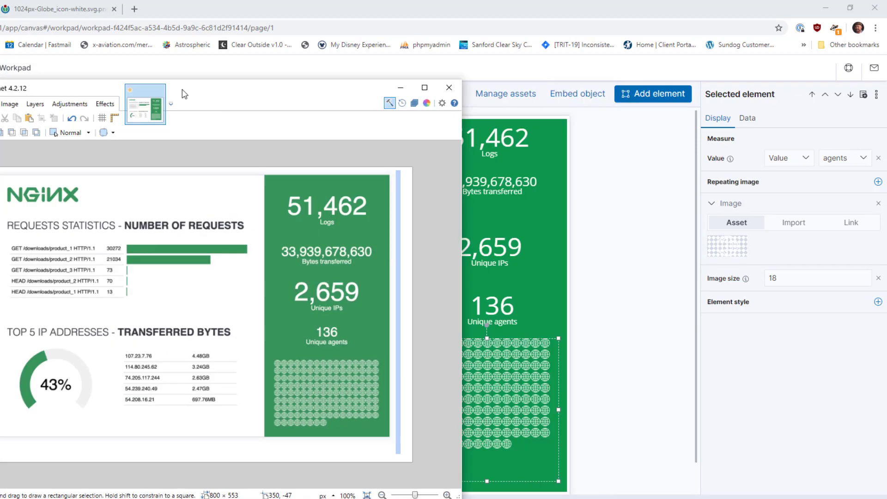
pyautogui.hotkey('alt', 'Tab')
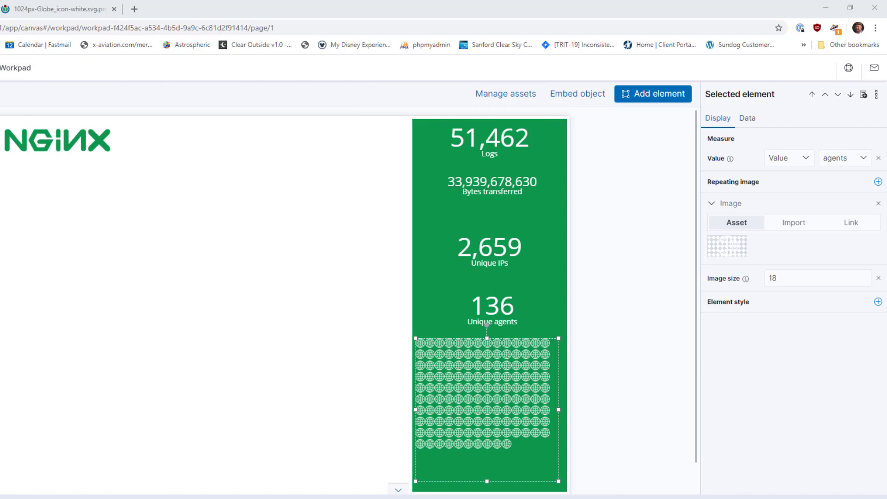
pyautogui.click(657, 93)
pyautogui.scroll(-8, 508, 270)
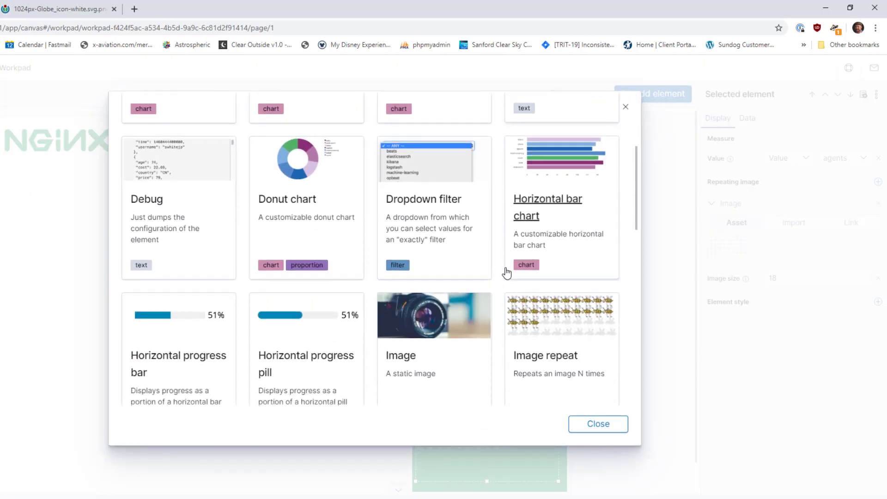
pyautogui.scroll(-6, 488, 281)
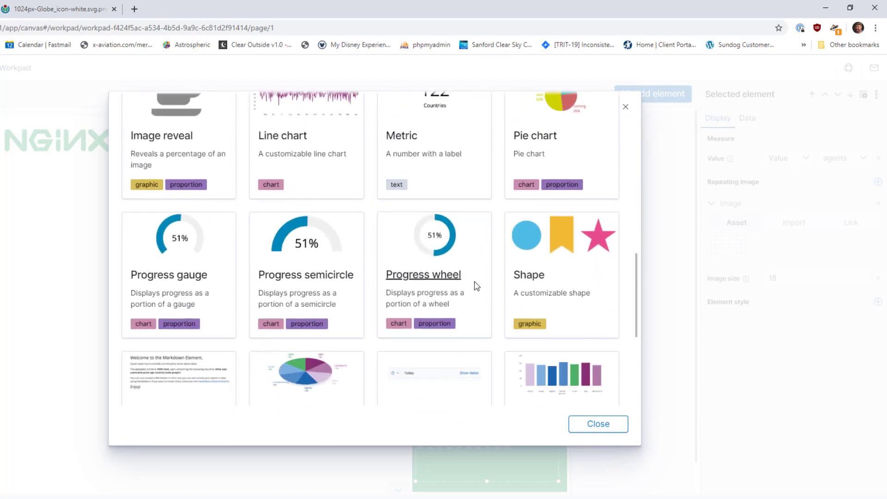
pyautogui.click(181, 347)
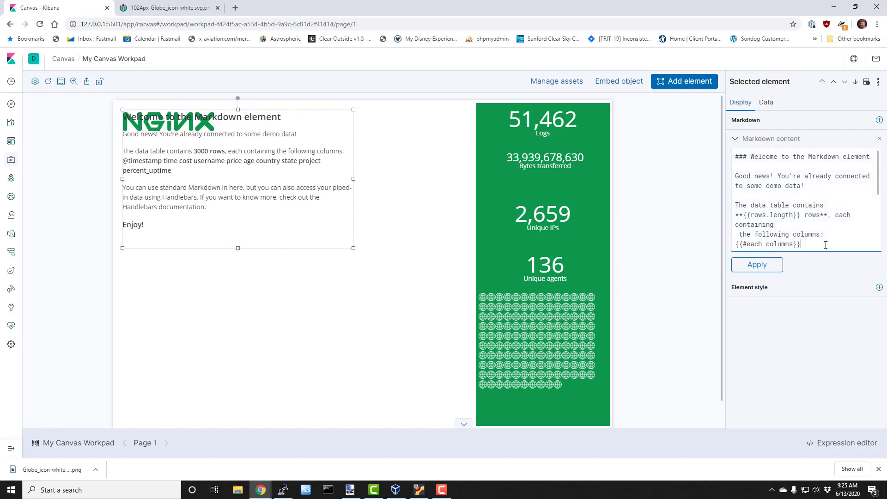
# Step: Replace the Markdown element's content with "## REQUESTS STATISTICS - **NUMBER OF REQUESTS**" and apply it
pyautogui.hotkey('ctrl', 'a')
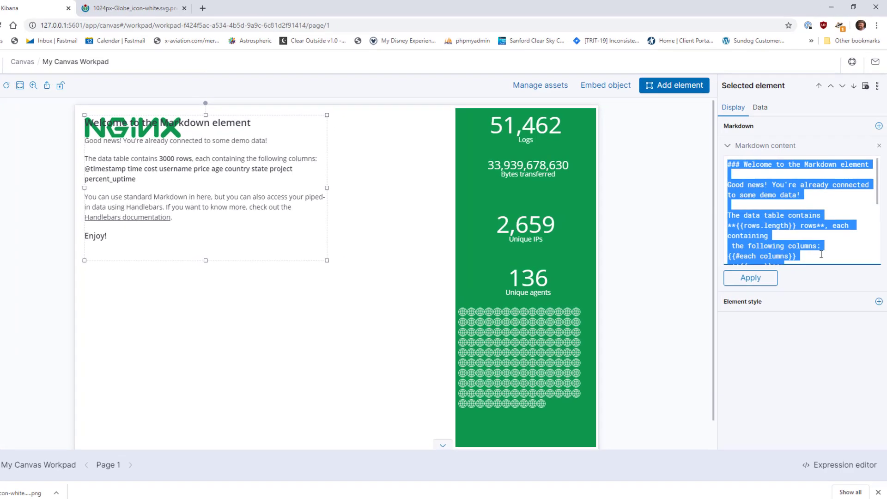
pyautogui.write('##')
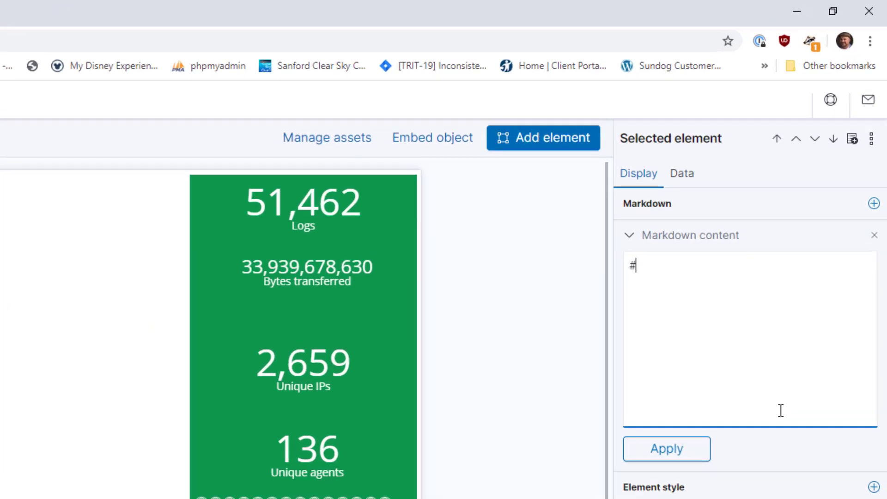
pyautogui.write(' RE')
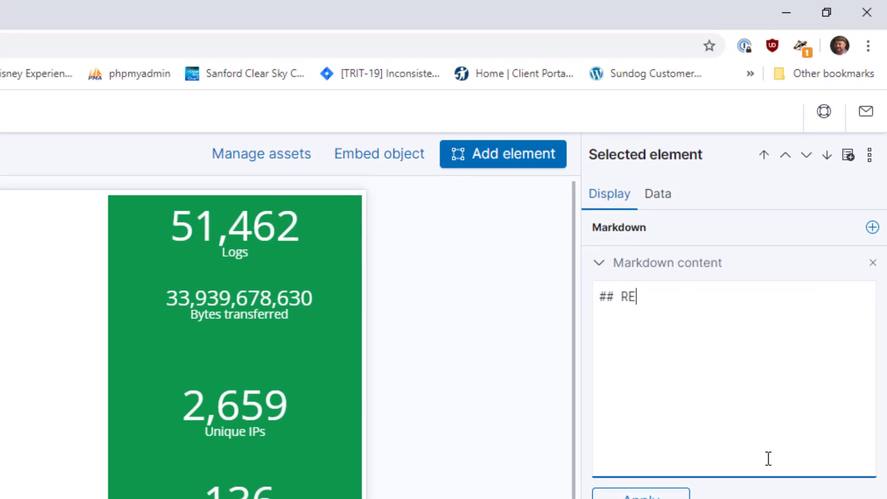
pyautogui.write('QUESTS STATI')
pyautogui.press('BackSpace')
pyautogui.press('BackSpace')
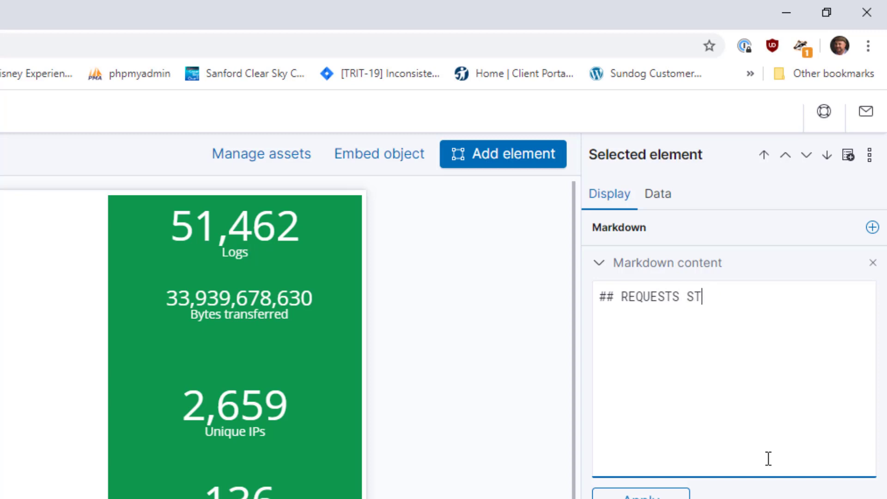
pyautogui.write('ATISTICS')
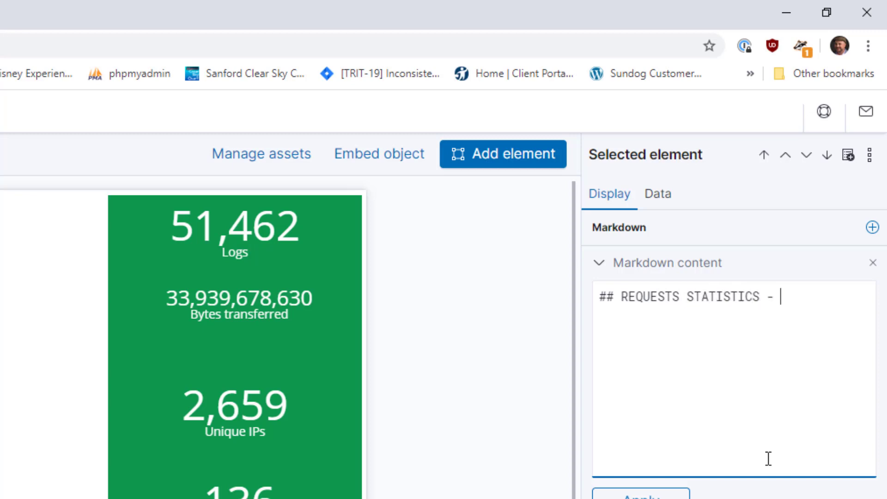
pyautogui.write(' - **NUMBER ')
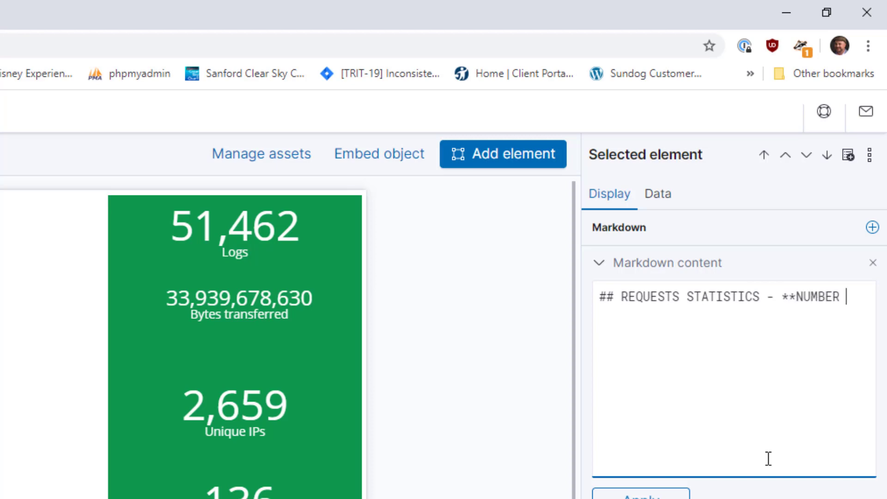
pyautogui.write('OF REQUESTS')
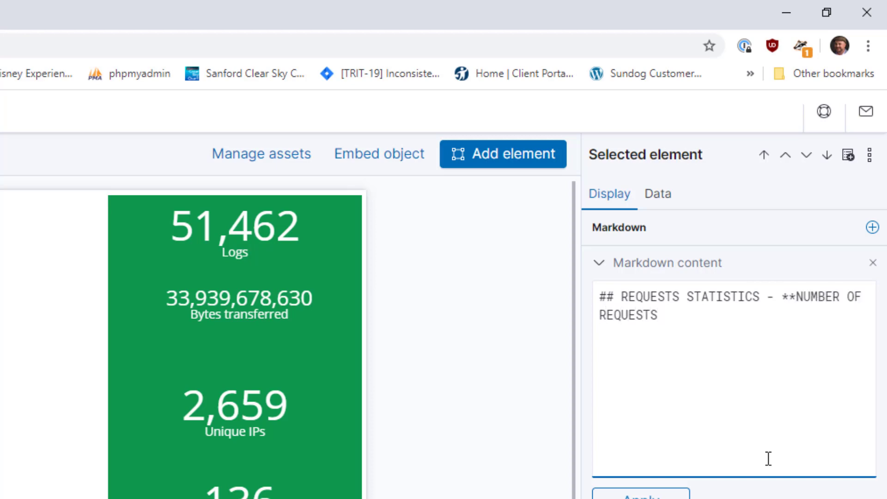
pyautogui.write('**')
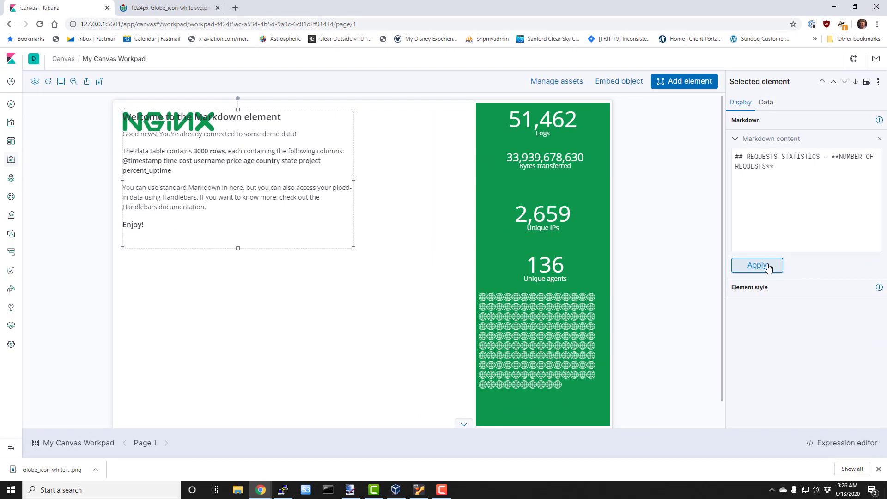
pyautogui.click(767, 267)
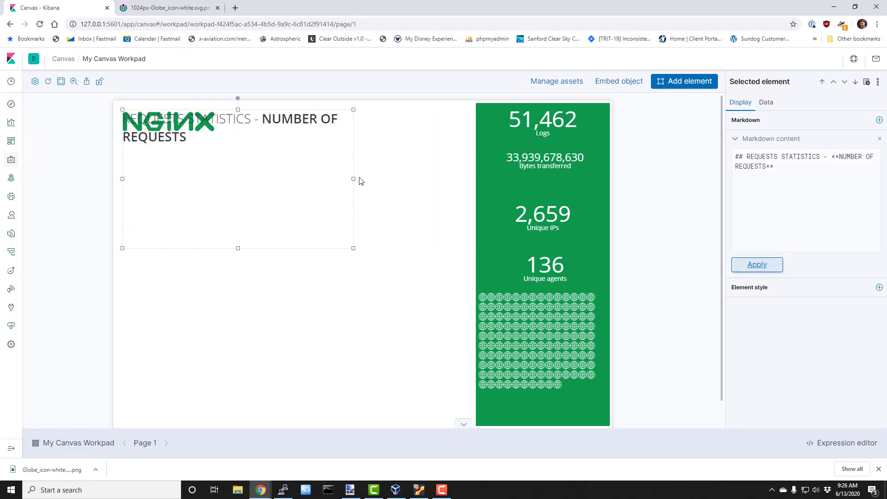
# Step: Widen the requests heading so it fits on one line, reduce its height, place it below the NGINX logo and deselect it
pyautogui.moveTo(355, 178); pyautogui.dragTo(435, 179)
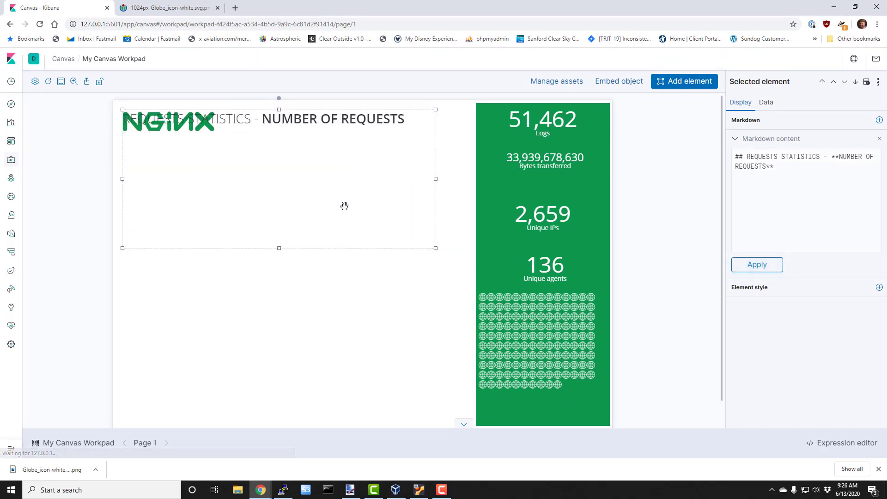
pyautogui.moveTo(279, 244); pyautogui.dragTo(291, 155)
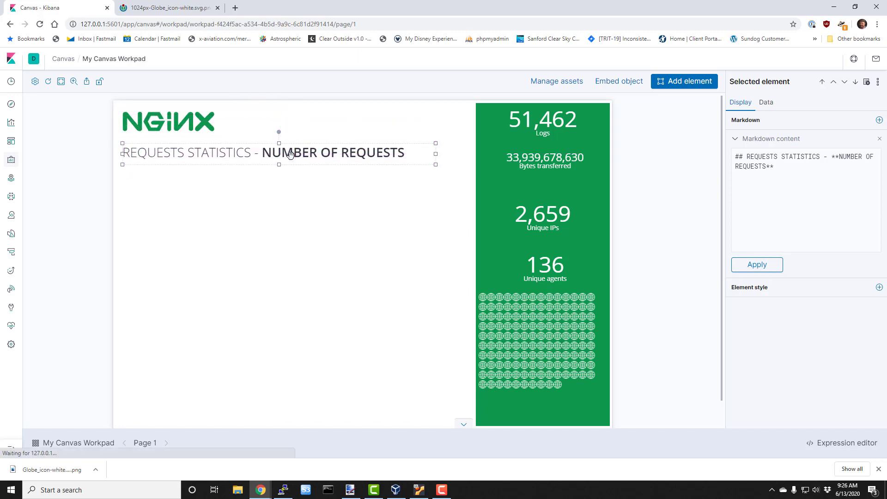
pyautogui.click(312, 196)
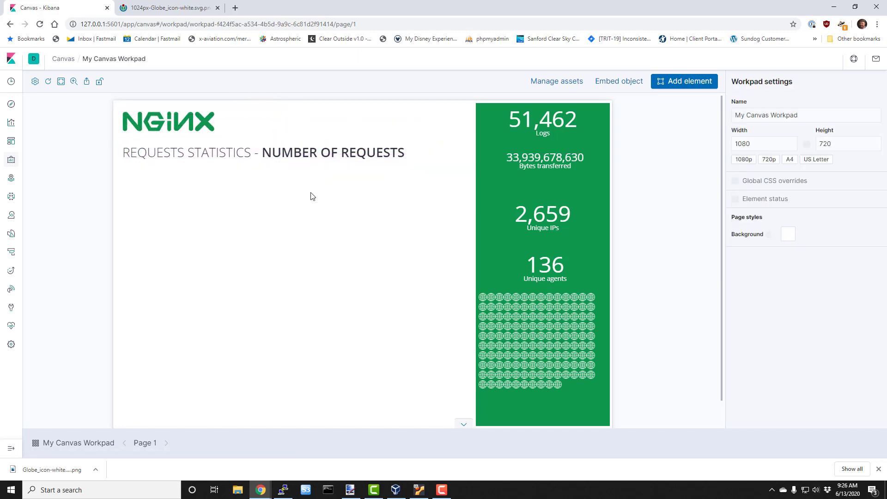
# Step: Add another Markdown text element and move it to the empty area below the requests heading
pyautogui.click(683, 83)
pyautogui.scroll(-6, 501, 253)
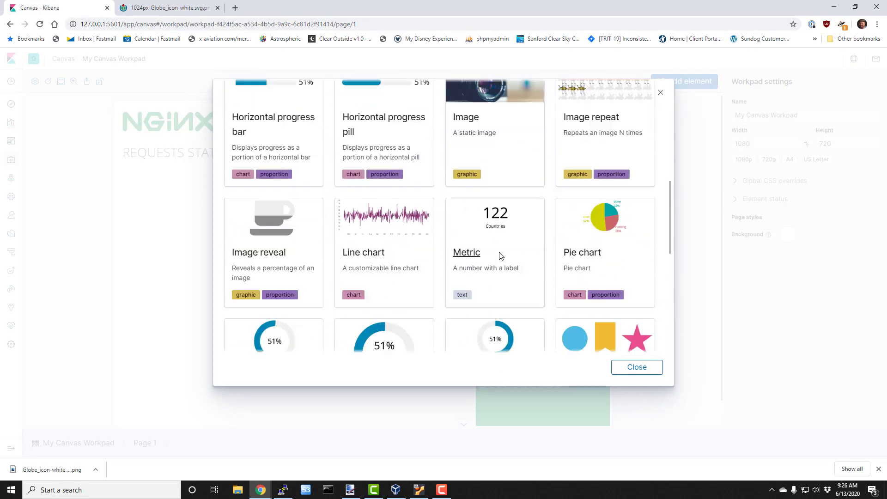
pyautogui.scroll(-6, 501, 255)
pyautogui.click(260, 210)
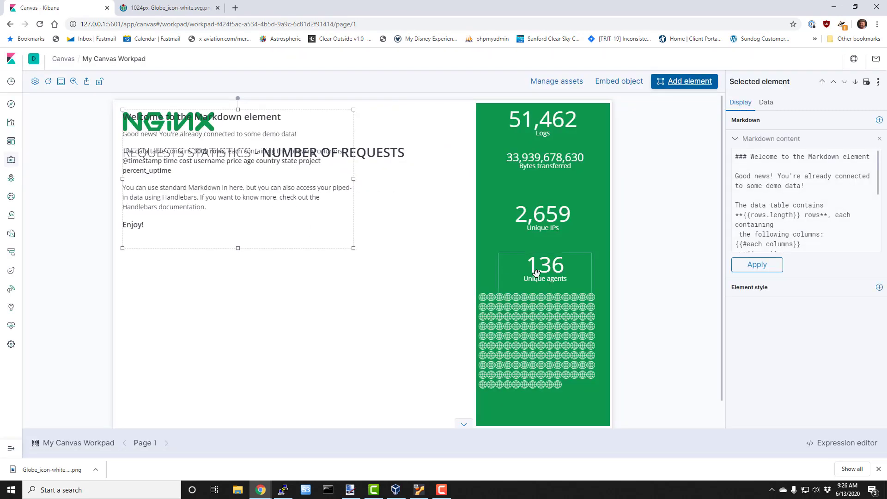
pyautogui.moveTo(305, 179); pyautogui.dragTo(310, 273)
# Step: Replace the new Markdown element's content with "## TOP 5 IP ADDRESSES - **TRANSFERRED BYTES**" and apply it
pyautogui.click(816, 225)
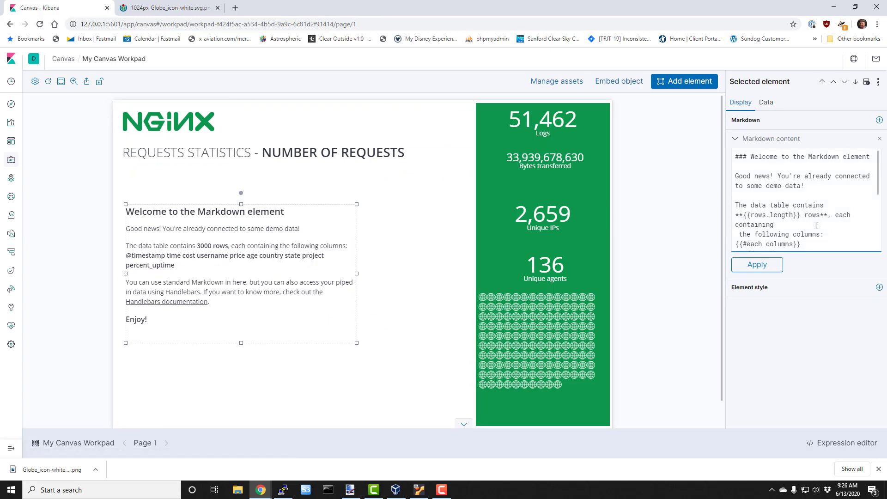
pyautogui.hotkey('ctrl', 'a')
pyautogui.write('##')
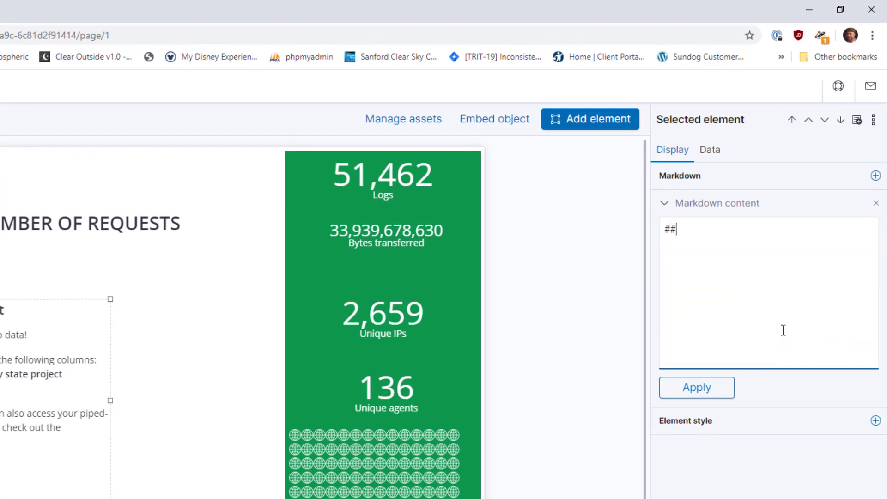
pyautogui.write(' TOP 5 IP ADDRESSES - **T')
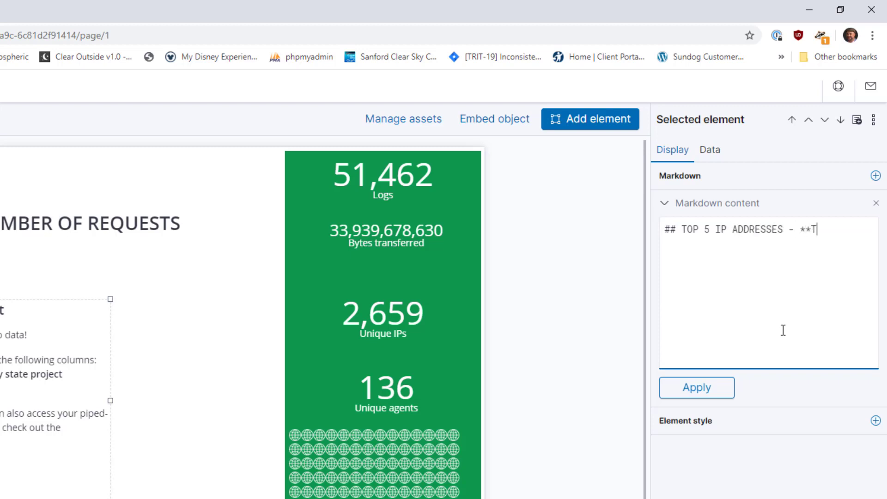
pyautogui.write('RANSFERRED BYTES**')
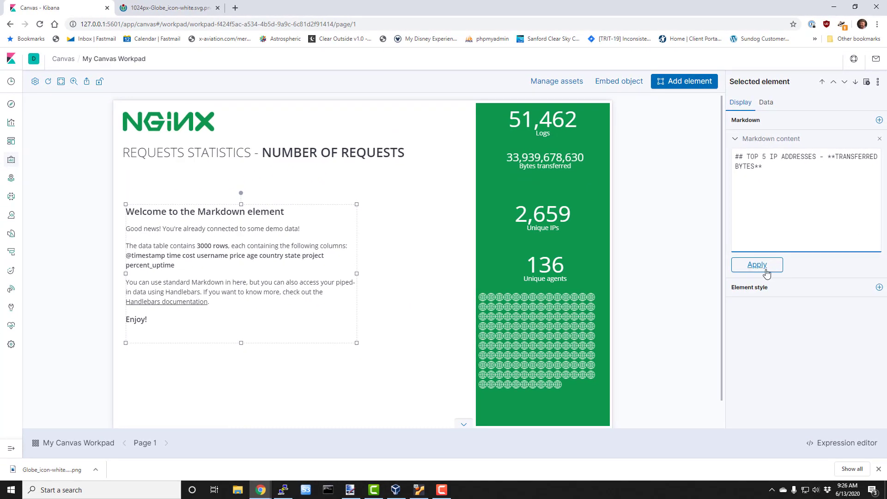
pyautogui.click(684, 393)
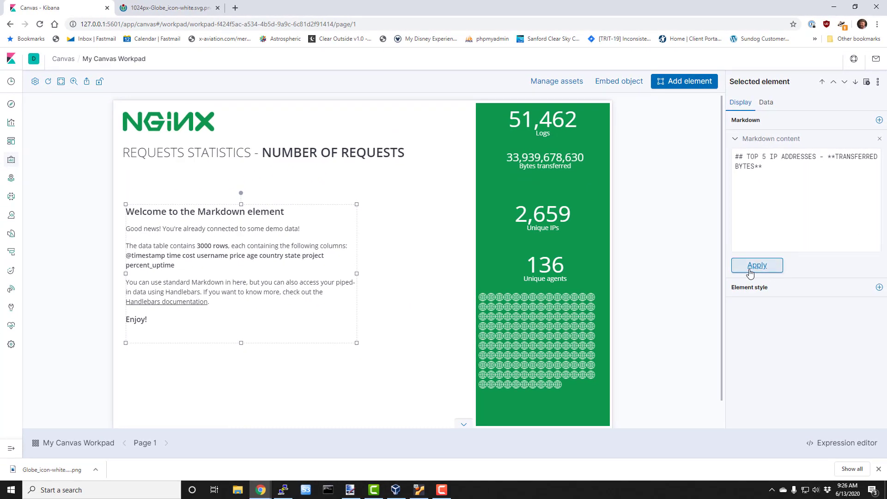
# Step: Widen the IP addresses heading, reduce its height to a single line and align it beneath the requests heading with a gap for a table
pyautogui.moveTo(358, 273); pyautogui.dragTo(411, 273)
pyautogui.moveTo(269, 344); pyautogui.dragTo(268, 226)
pyautogui.moveTo(287, 274); pyautogui.dragTo(281, 275)
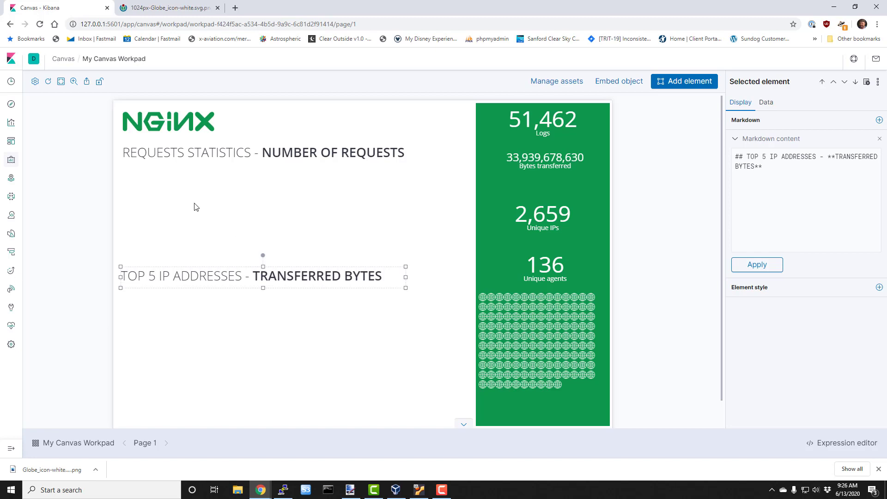
# Step: Add a data table element, place it between the two headings and resize it wider and shorter to fit the gap
pyautogui.click(673, 82)
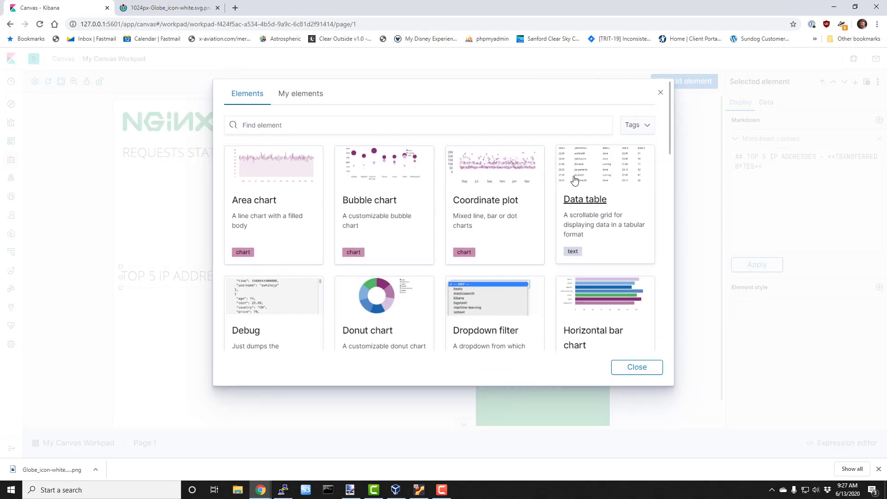
pyautogui.click(580, 194)
pyautogui.moveTo(271, 207); pyautogui.dragTo(274, 253)
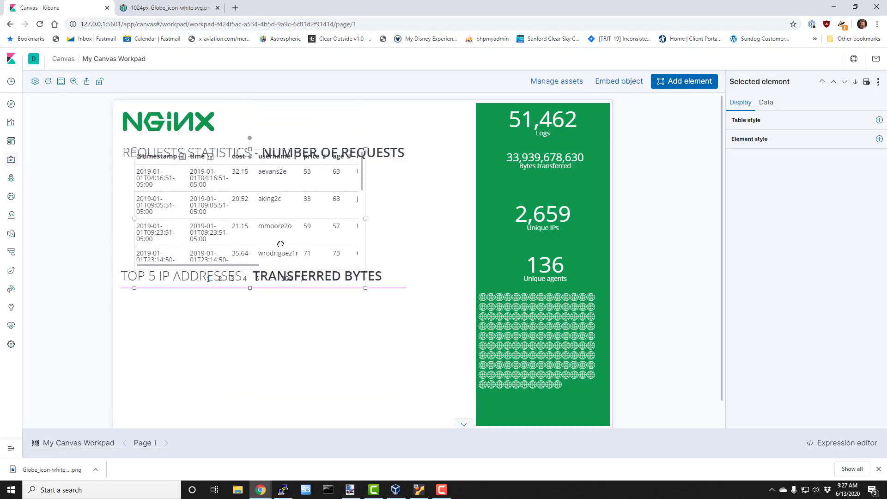
pyautogui.moveTo(355, 299); pyautogui.dragTo(417, 263)
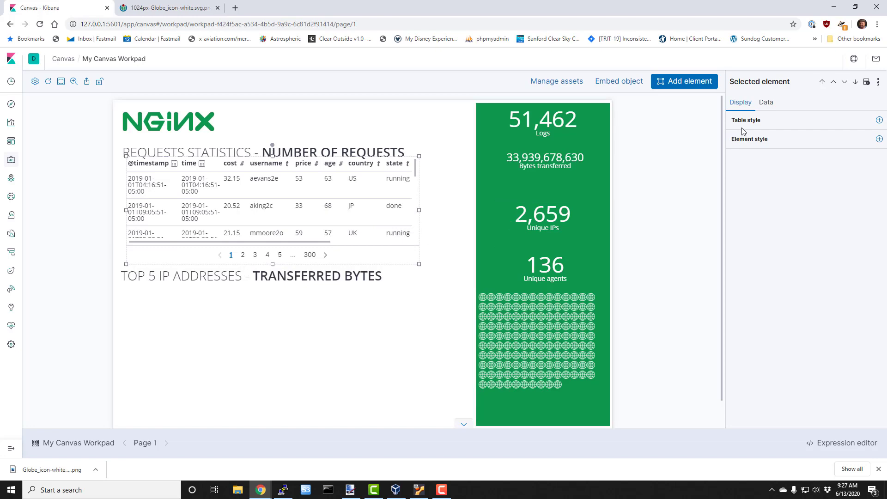
# Step: Switch the new data table's source from demo data to Elasticsearch SQL
pyautogui.click(765, 111)
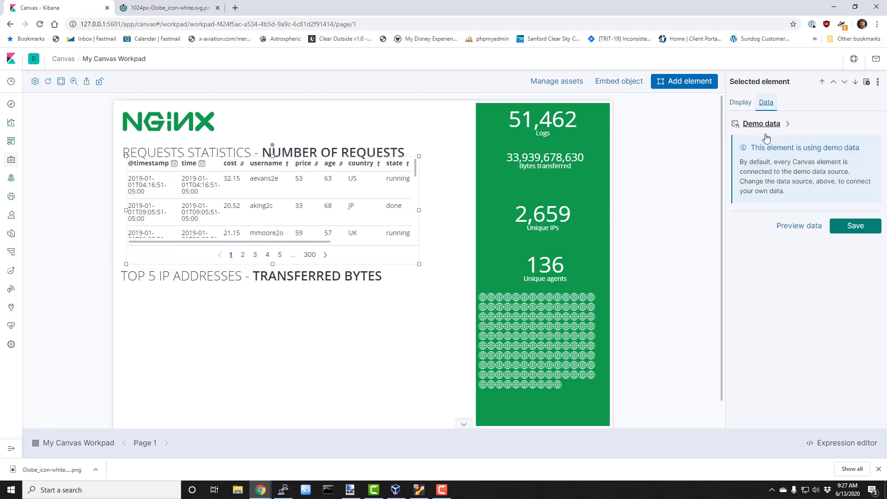
pyautogui.click(767, 123)
pyautogui.click(771, 147)
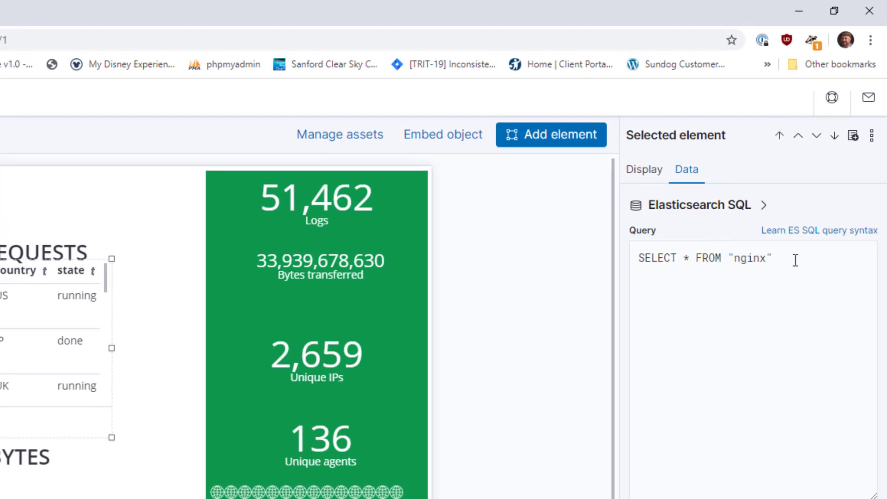
# Step: Replace the table's query with "SELECT request, COUNT(*) AS count_requests FROM nginx GROUP BY request ORDER BY count_requests DESC" and save it
pyautogui.moveTo(795, 260); pyautogui.dragTo(628, 272)
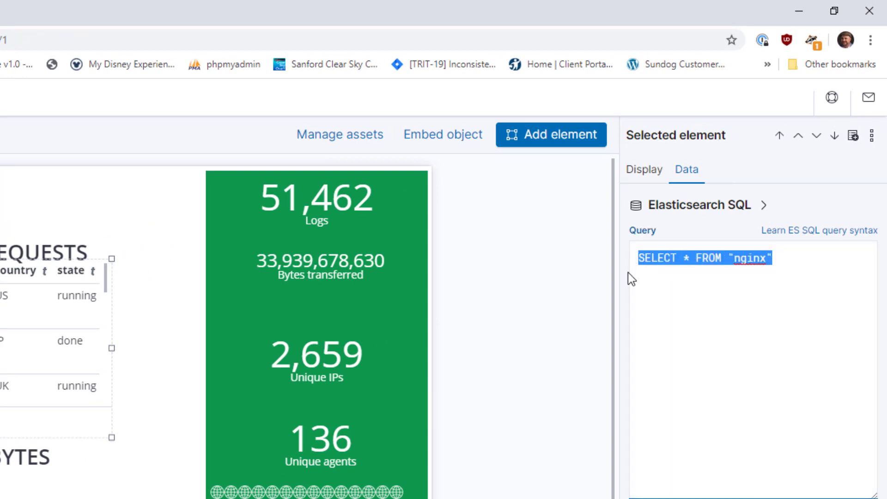
pyautogui.write('SELECT ')
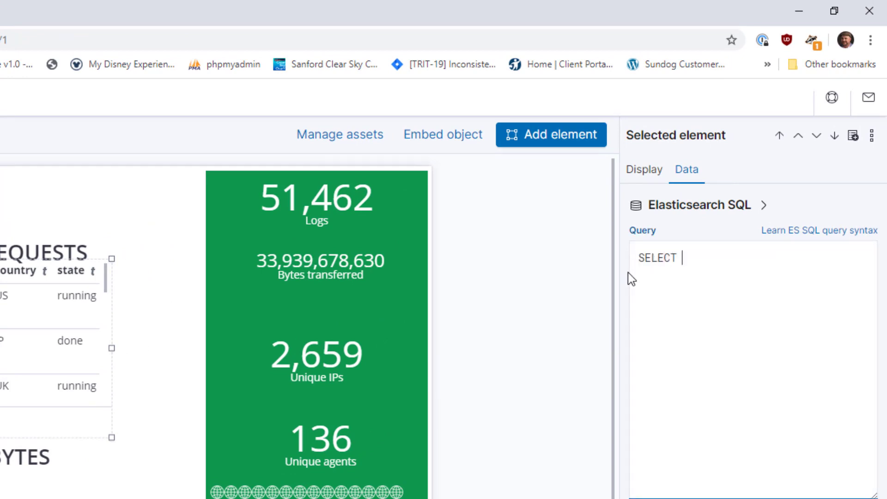
pyautogui.write('request, COU')
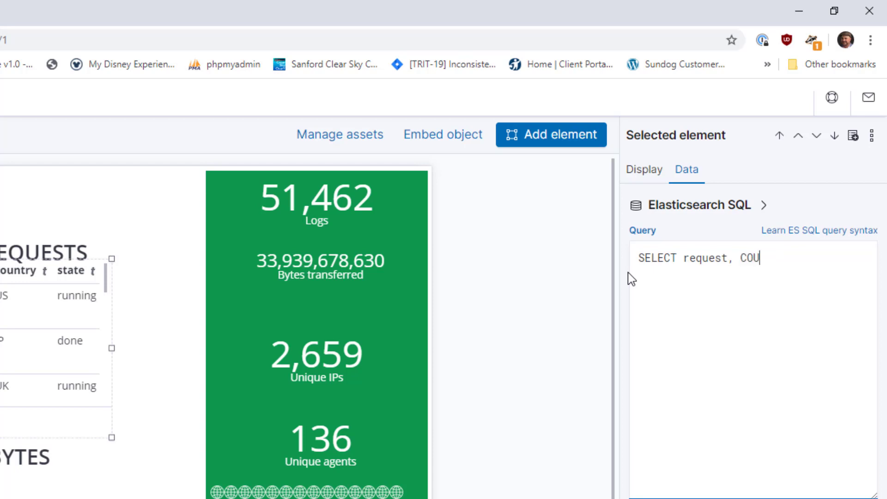
pyautogui.write('NT*')
pyautogui.write('(*)')
pyautogui.write(' AS count_reques')
pyautogui.write('ts')
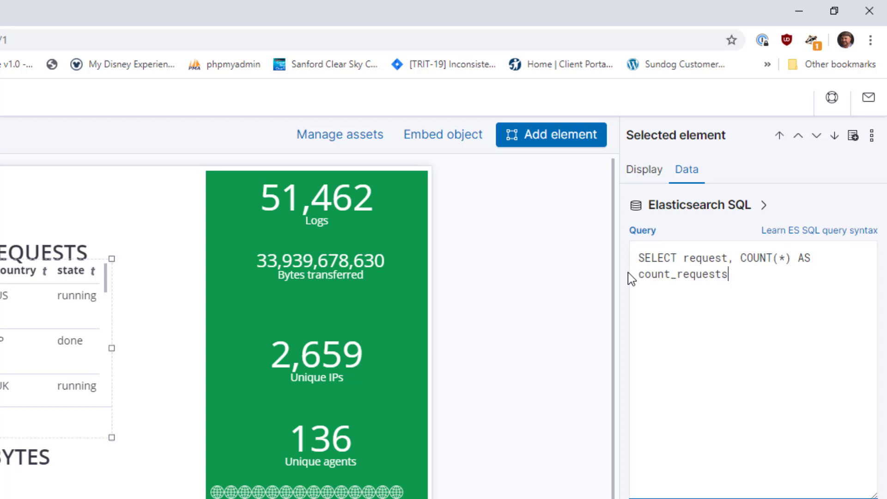
pyautogui.write(' FROM nginx')
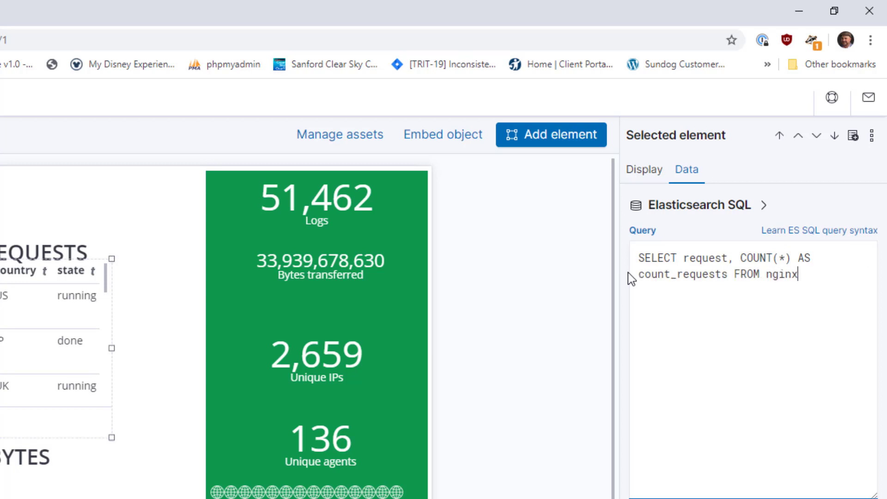
pyautogui.write(' GROUP BY request OD')
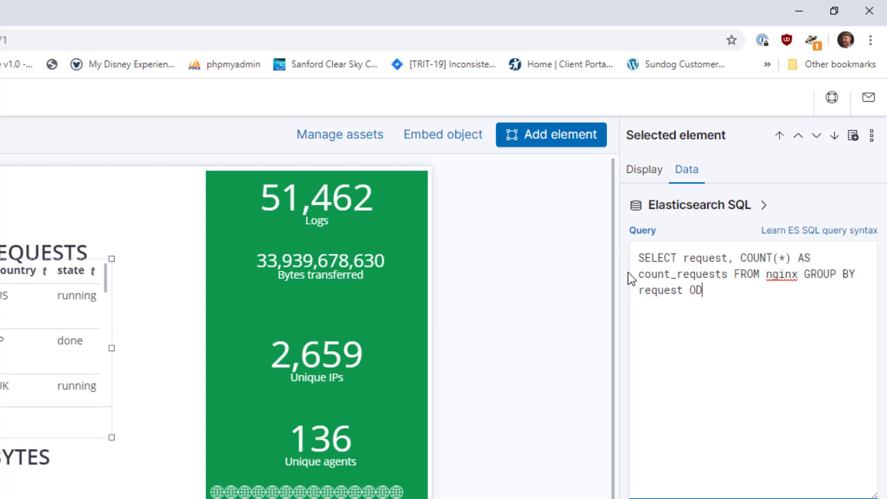
pyautogui.press('BackSpace')
pyautogui.write('RDER BY count_requests')
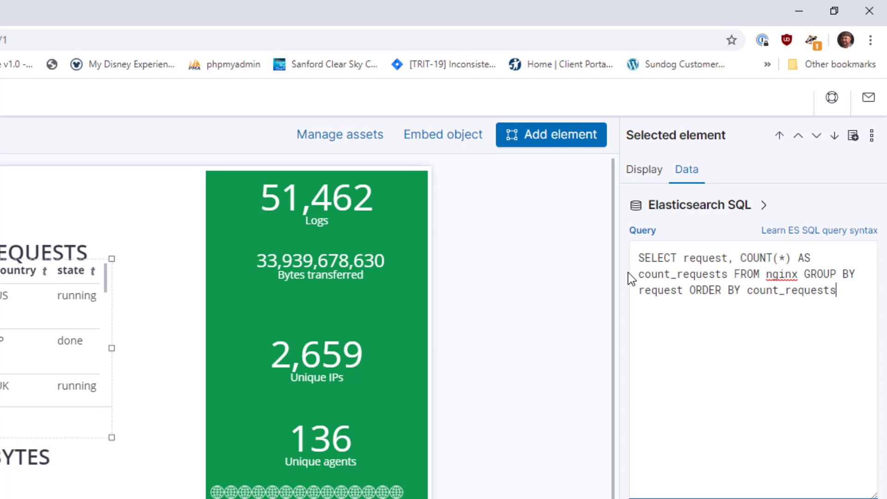
pyautogui.write(' DESC')
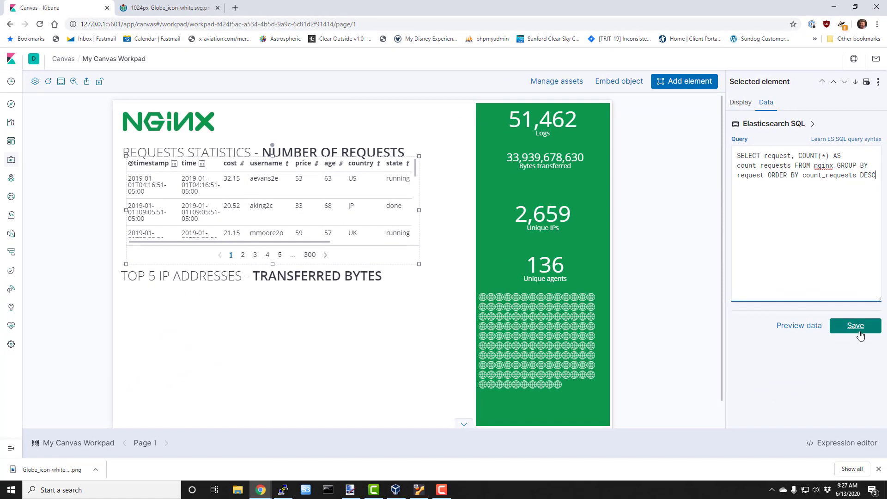
pyautogui.click(856, 326)
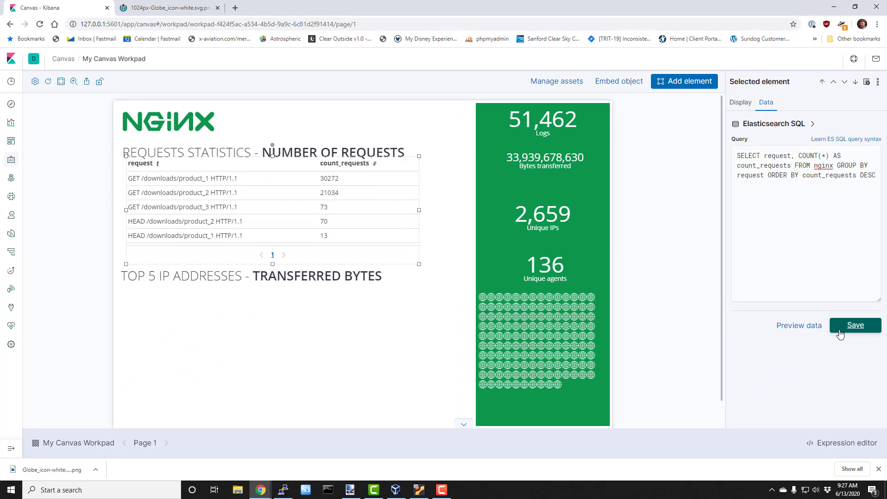
pyautogui.click(839, 330)
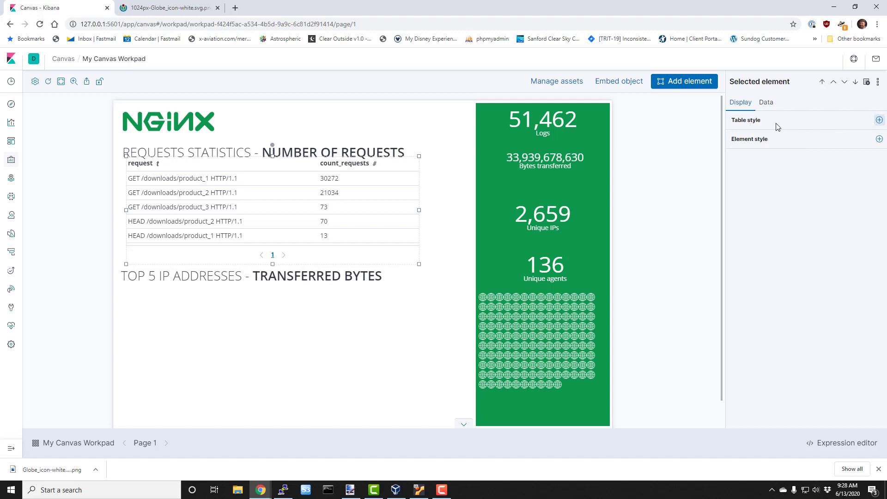
# Step: Turn off the requests table's pagination and header row, then move the table down clear of its heading and deselect it
pyautogui.click(880, 120)
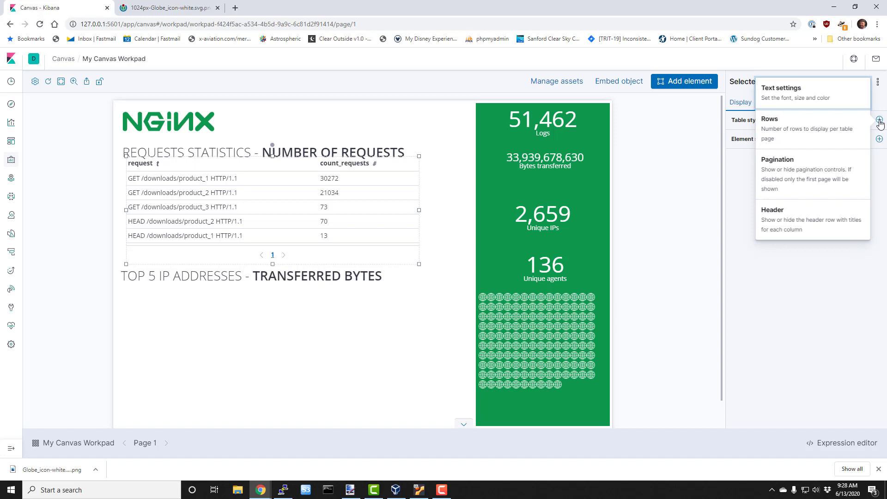
pyautogui.click(821, 169)
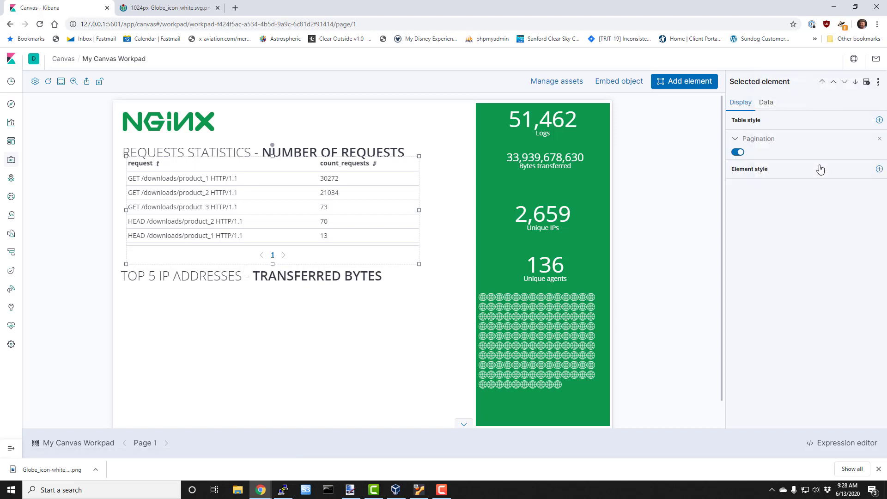
pyautogui.click(738, 153)
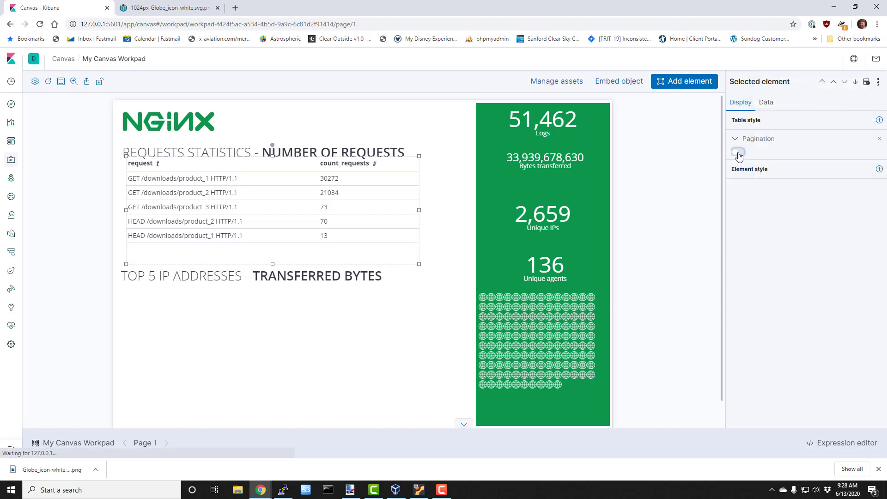
pyautogui.click(880, 121)
pyautogui.click(814, 173)
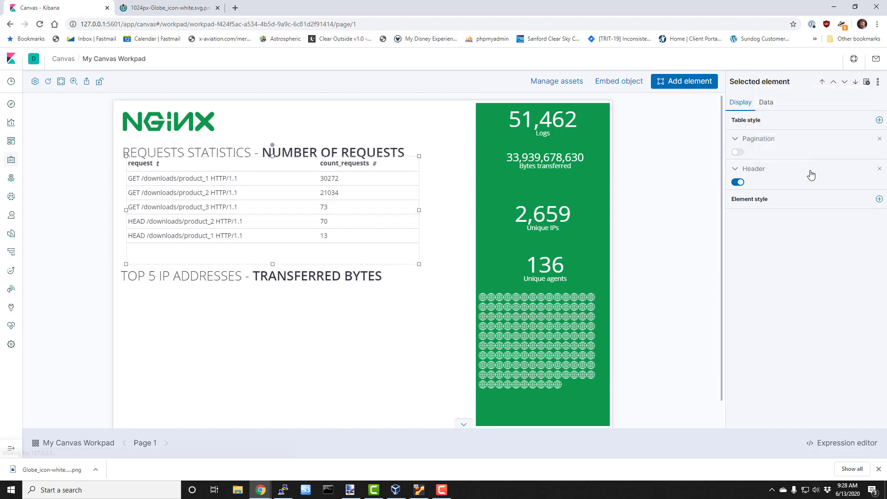
pyautogui.click(742, 184)
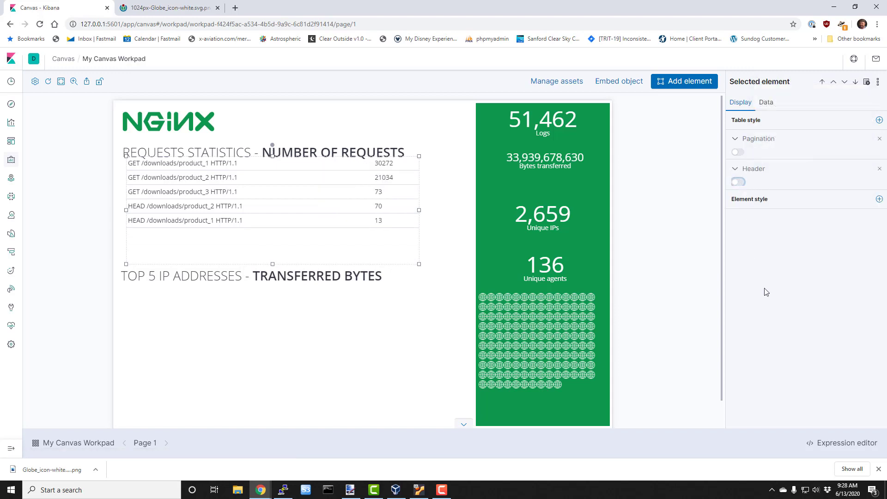
pyautogui.moveTo(343, 219); pyautogui.dragTo(321, 240)
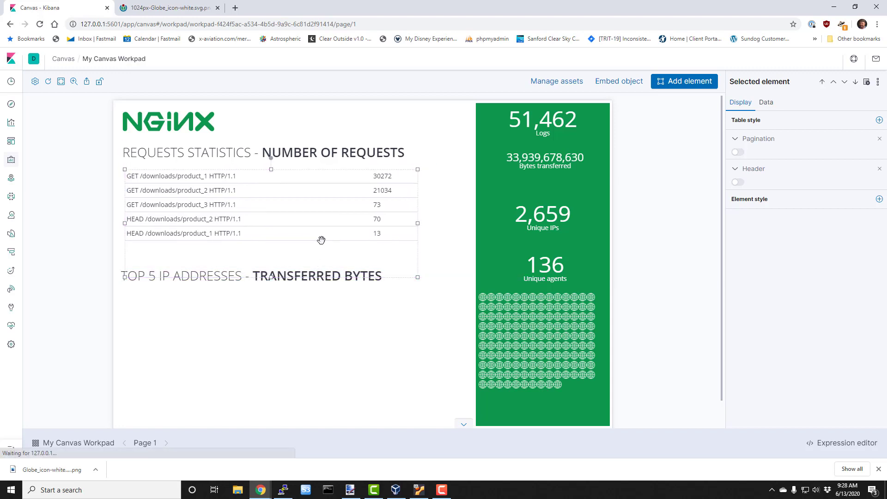
pyautogui.click(294, 351)
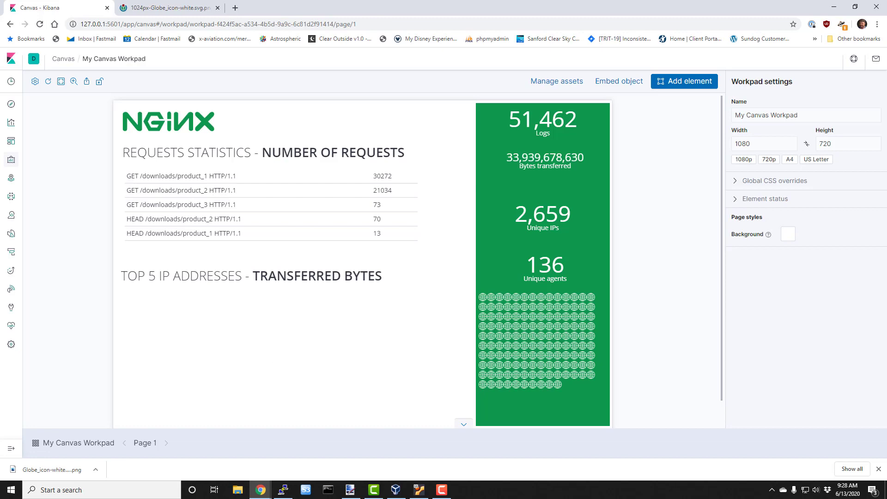
# Step: Add a second data table, place it under the Top 5 IP Addresses heading and widen it to about the upper table's width
pyautogui.click(667, 81)
pyautogui.click(585, 147)
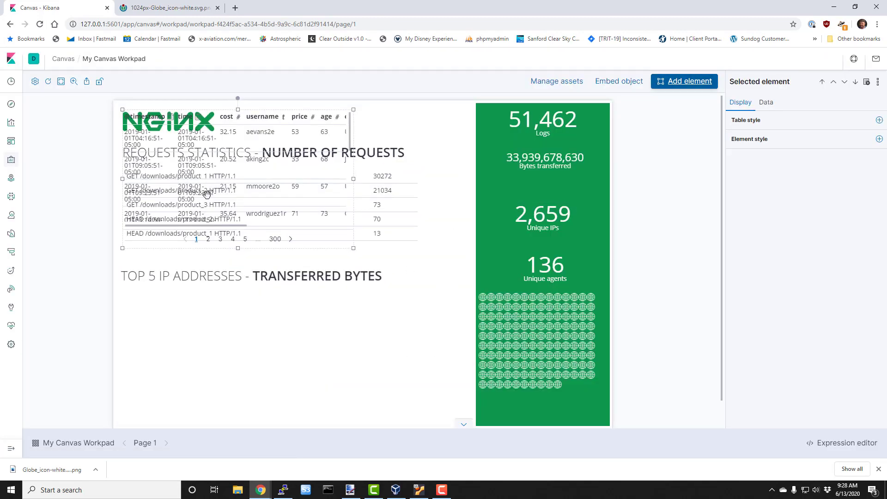
pyautogui.moveTo(207, 193); pyautogui.dragTo(212, 369)
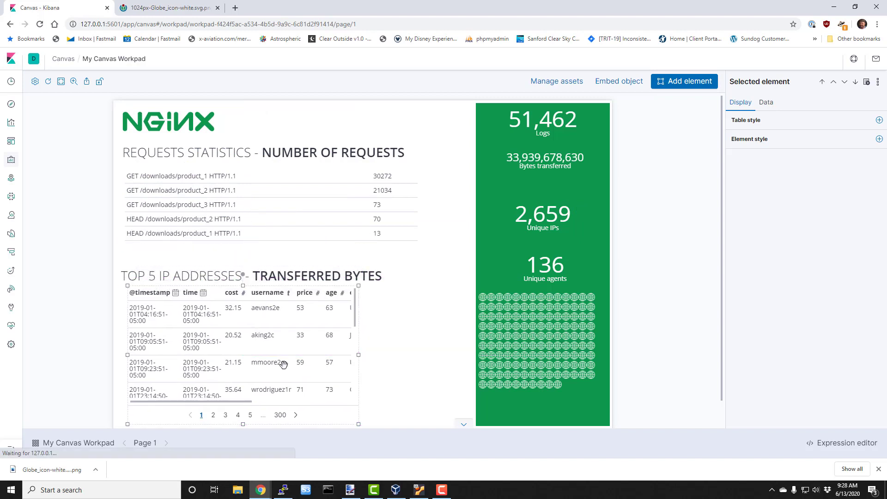
pyautogui.moveTo(359, 355); pyautogui.dragTo(428, 354)
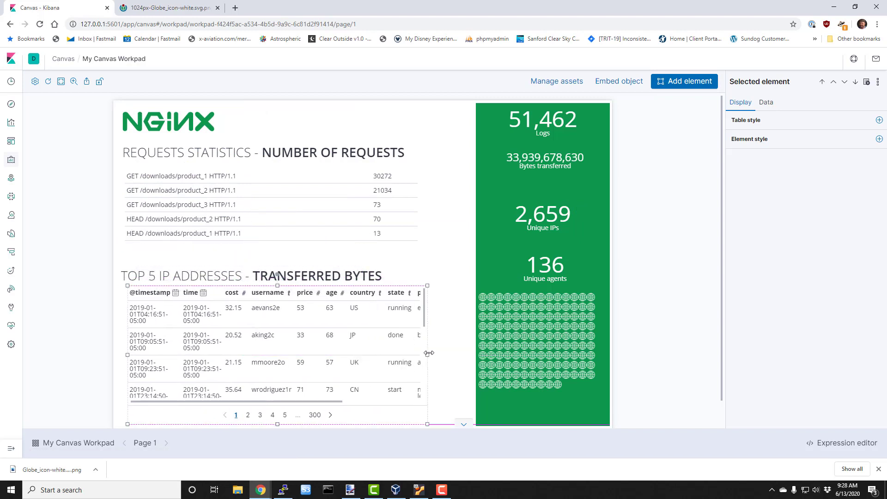
# Step: Switch the data source of the table under the Top 5 IP Addresses heading from demo data to Elasticsearch SQL
pyautogui.click(765, 104)
pyautogui.click(765, 124)
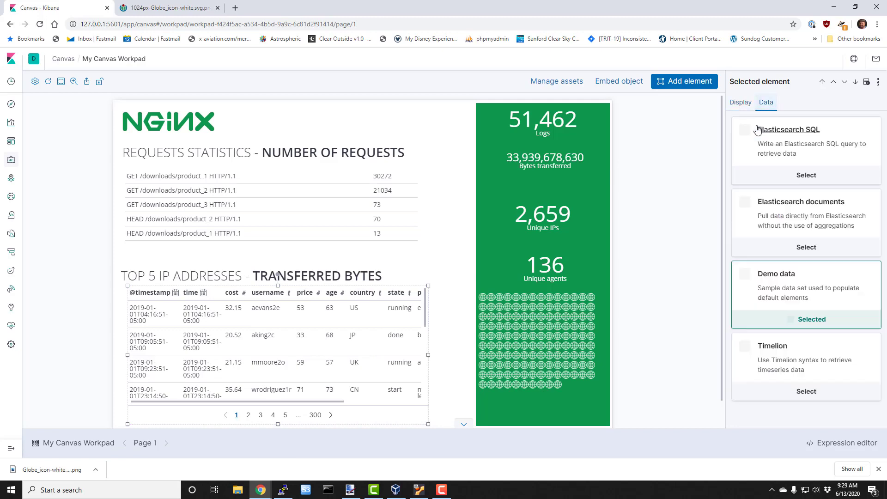
pyautogui.click(779, 148)
# Step: Replace the table's query with "SELECT remote_ip, SUM(bytes) AS total_transferred FROM nginx GROUP BY remote_ip ORDER BY total_transferred DESC NULLS LAST LIMIT 5" and save it
pyautogui.moveTo(835, 159); pyautogui.dragTo(734, 163)
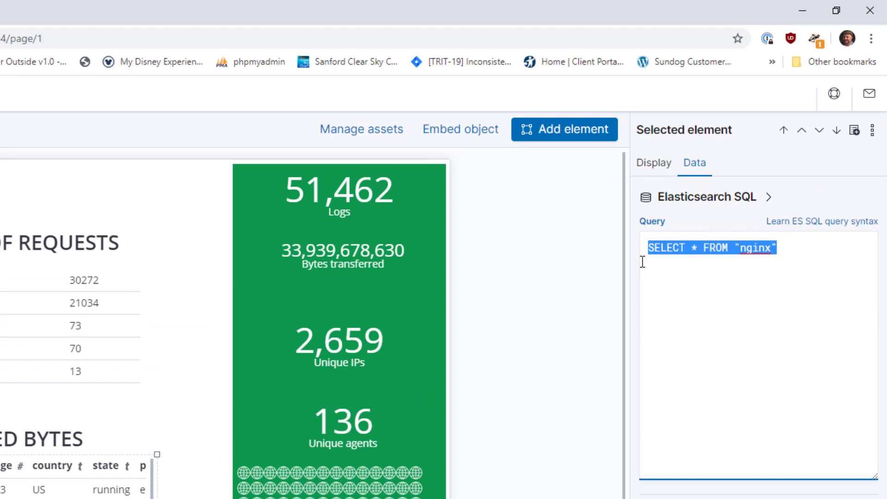
pyautogui.write('S')
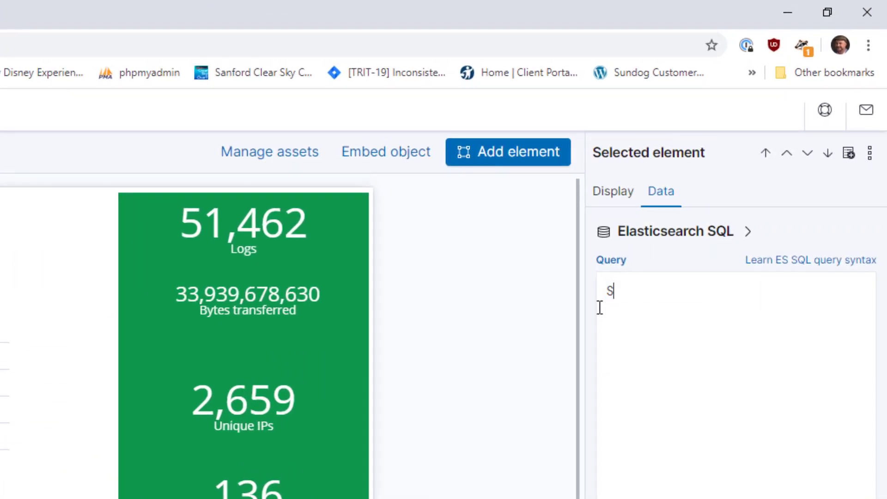
pyautogui.write('ELECT remote')
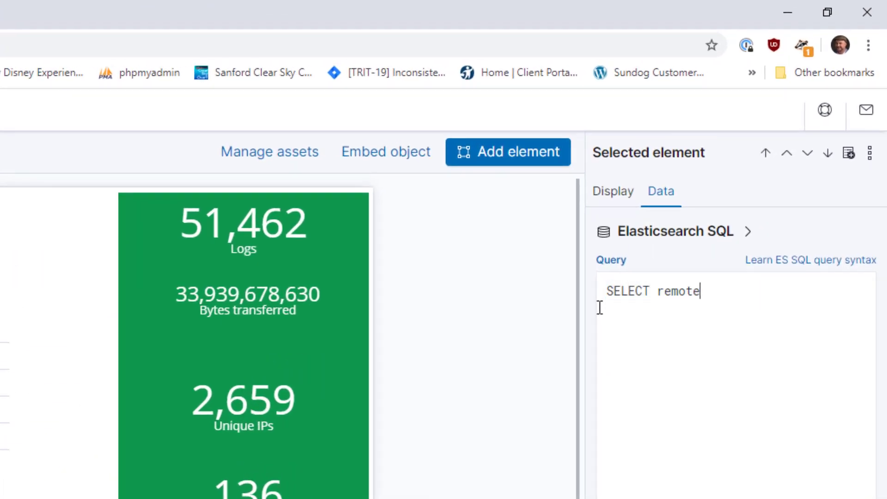
pyautogui.write('_ip, SUM(')
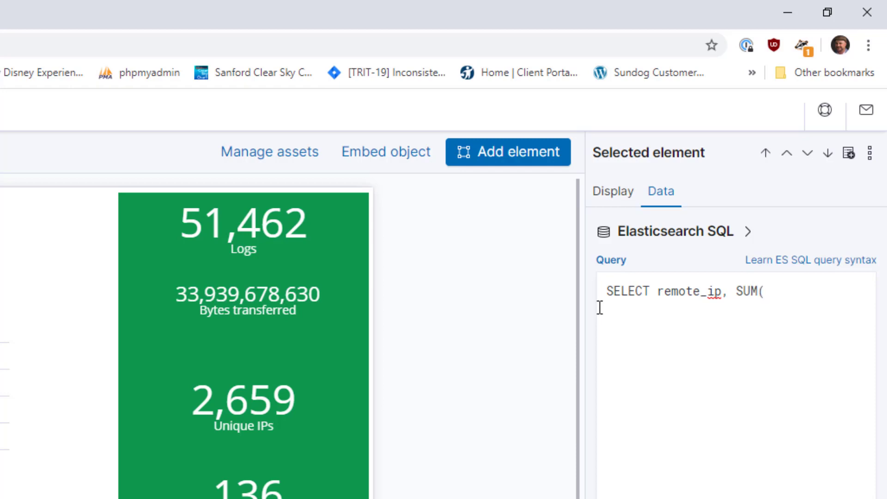
pyautogui.write('bytes) AS')
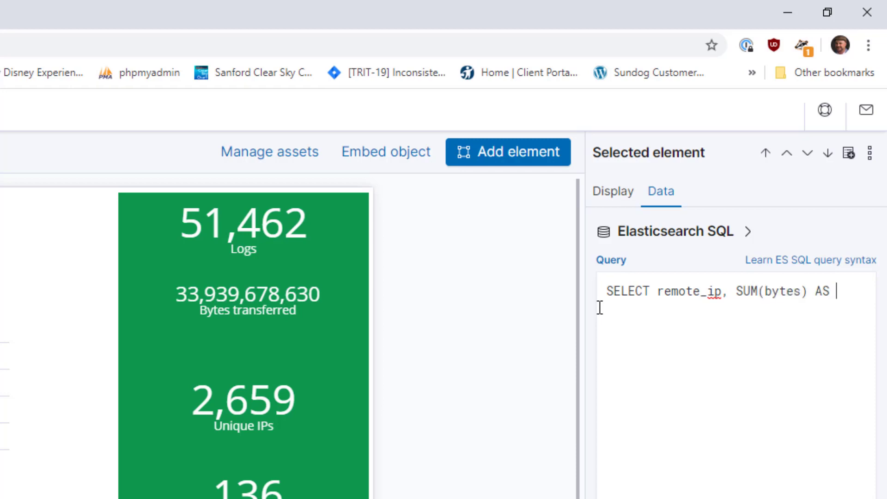
pyautogui.write(' total_transferr')
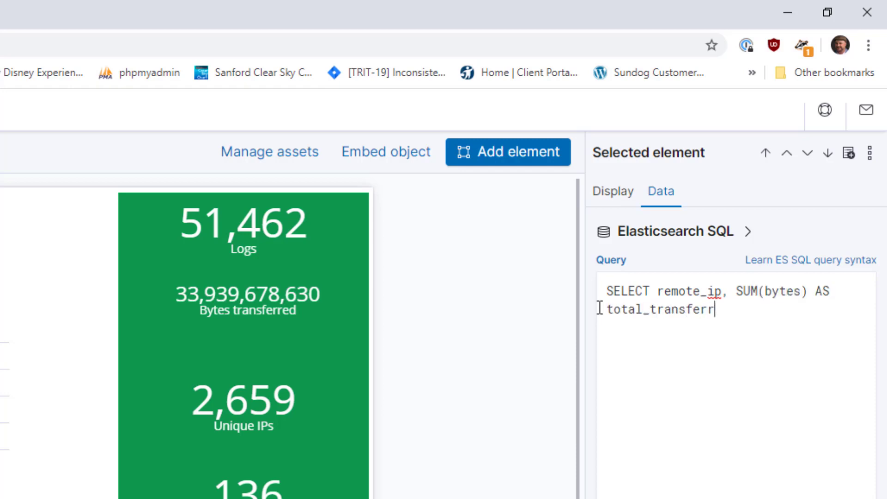
pyautogui.write('ed FROM ngin')
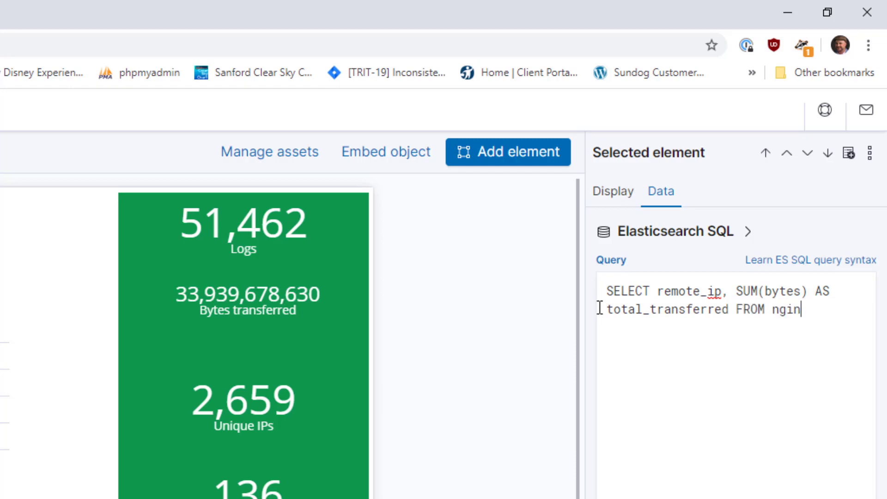
pyautogui.write('x GROUP ')
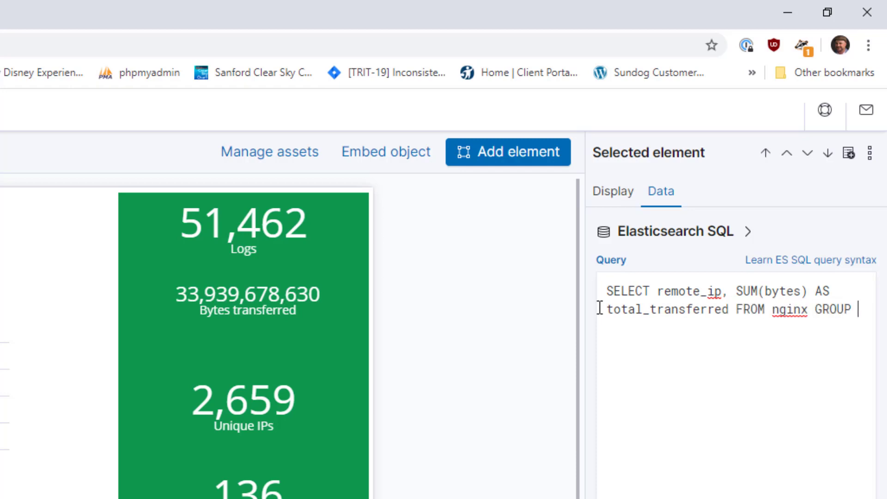
pyautogui.write('BY remote_i')
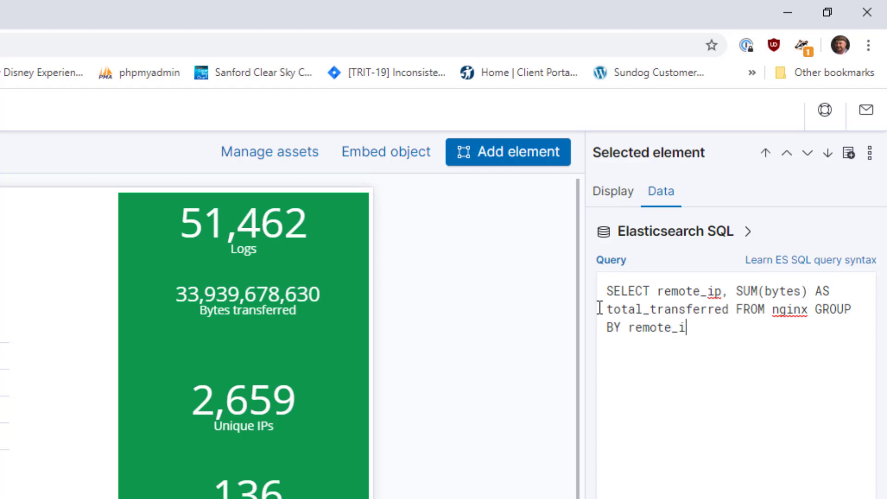
pyautogui.write('p ORDER BY')
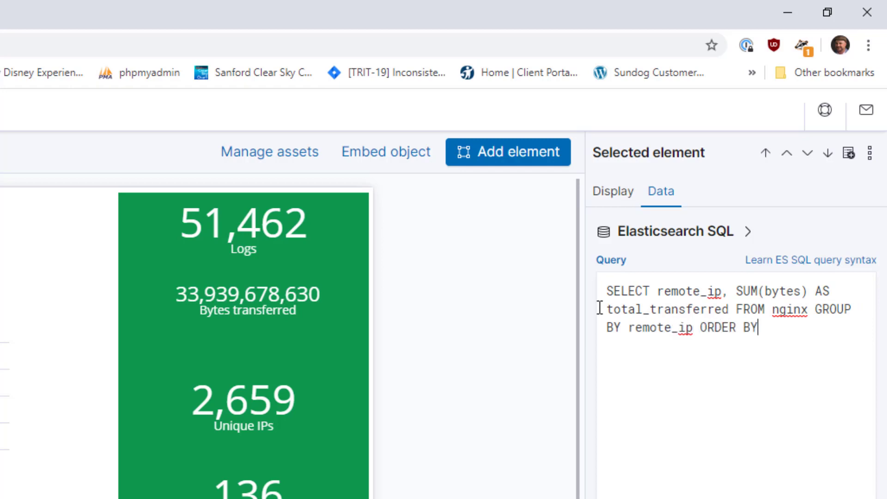
pyautogui.write(' total_transfer')
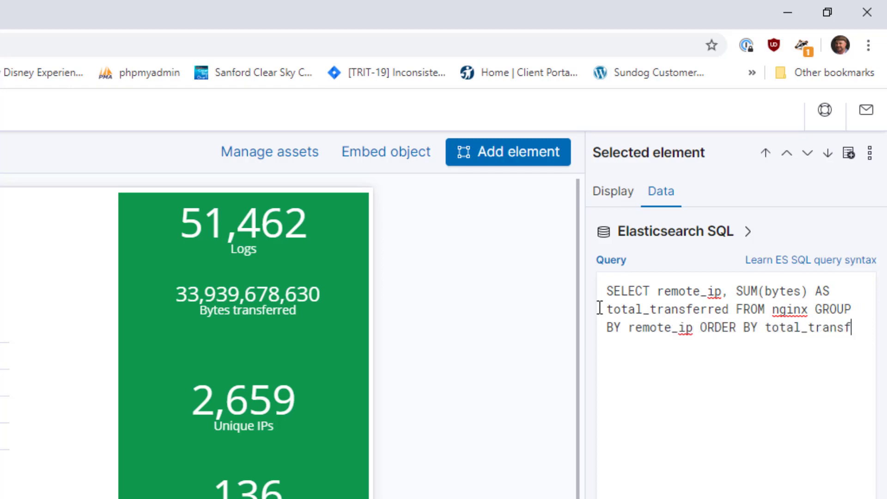
pyautogui.write('red DE')
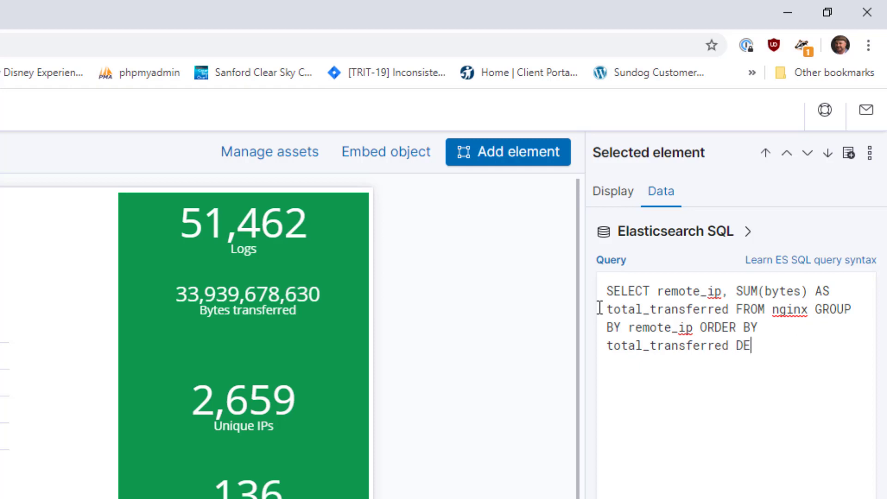
pyautogui.write('SC NULLS LAST ')
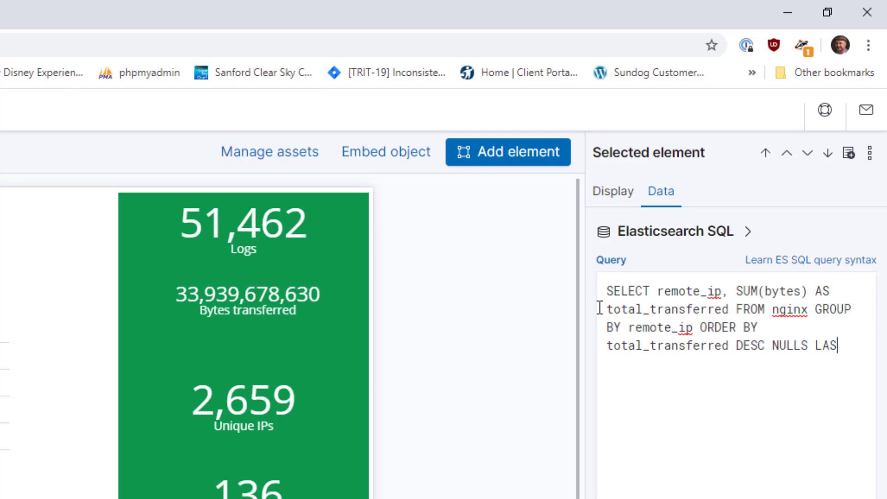
pyautogui.write('LIMIT 5')
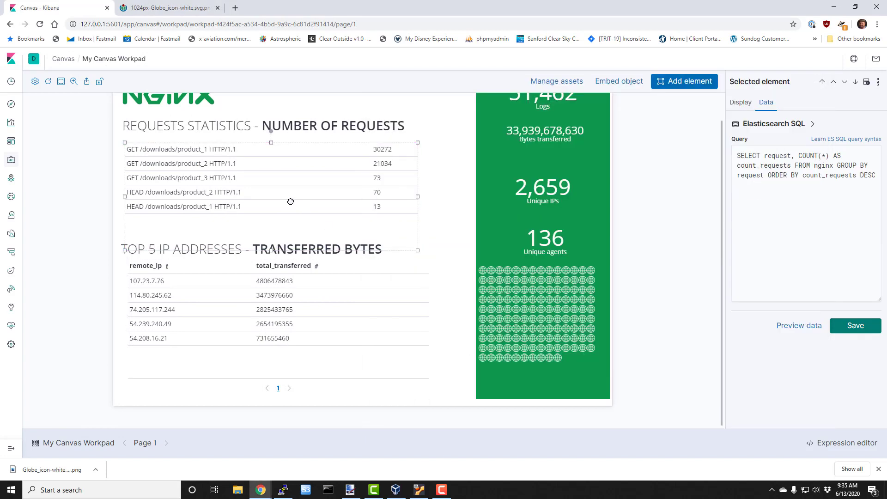
# Step: Narrow the requests table from its right side and the IP address table from its left side to make room for charts
pyautogui.click(291, 201)
pyautogui.moveTo(419, 197); pyautogui.dragTo(285, 197)
pyautogui.click(224, 311)
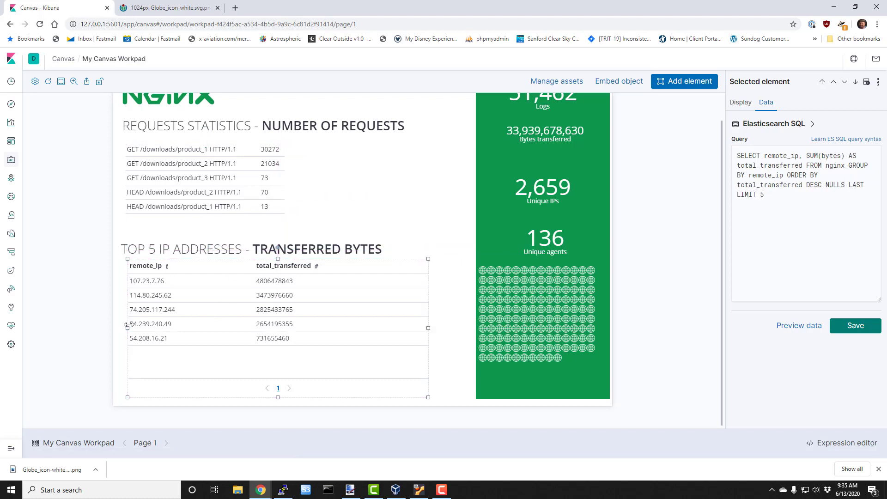
pyautogui.moveTo(128, 328); pyautogui.dragTo(301, 327)
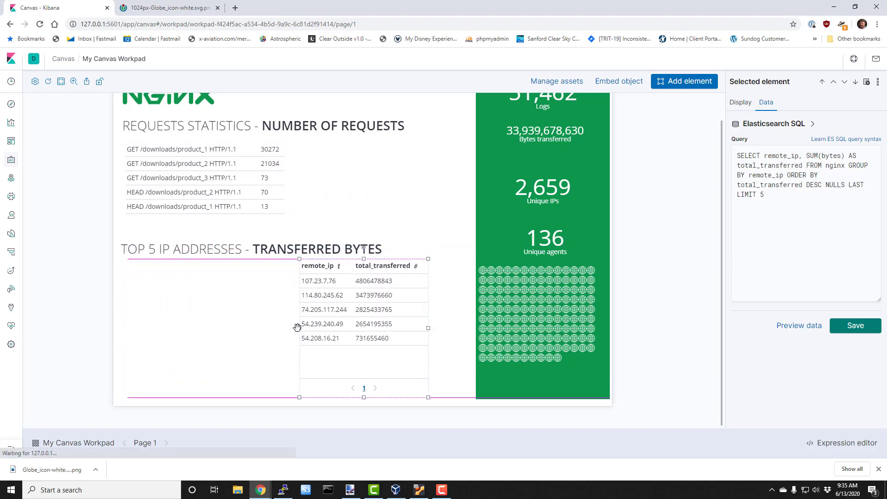
pyautogui.click(232, 207)
pyautogui.moveTo(285, 198); pyautogui.dragTo(272, 197)
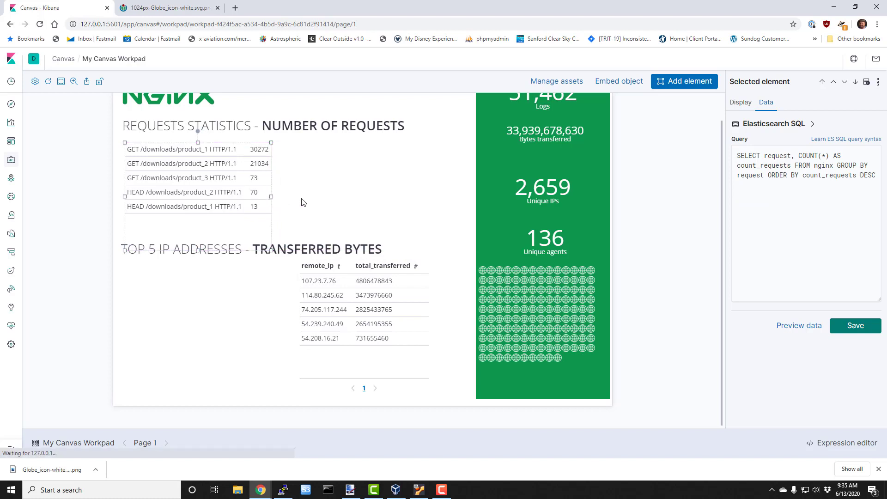
pyautogui.click(301, 202)
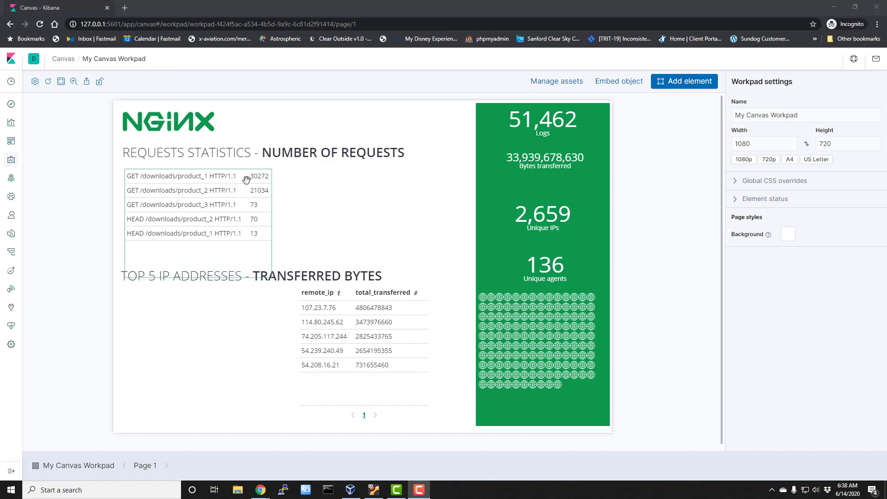
# Step: Add a horizontal bar chart, shrink it and place it beside the requests table under the Number of Requests heading
pyautogui.click(685, 81)
pyautogui.click(606, 314)
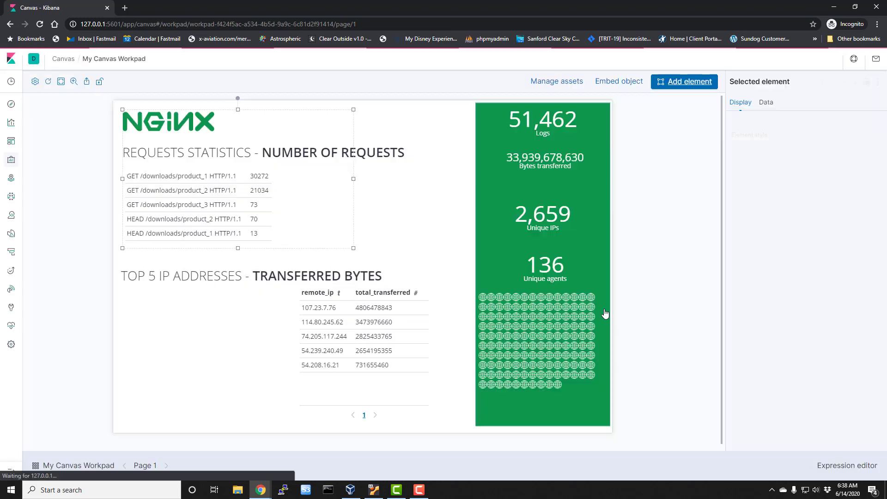
pyautogui.moveTo(351, 250); pyautogui.dragTo(288, 202)
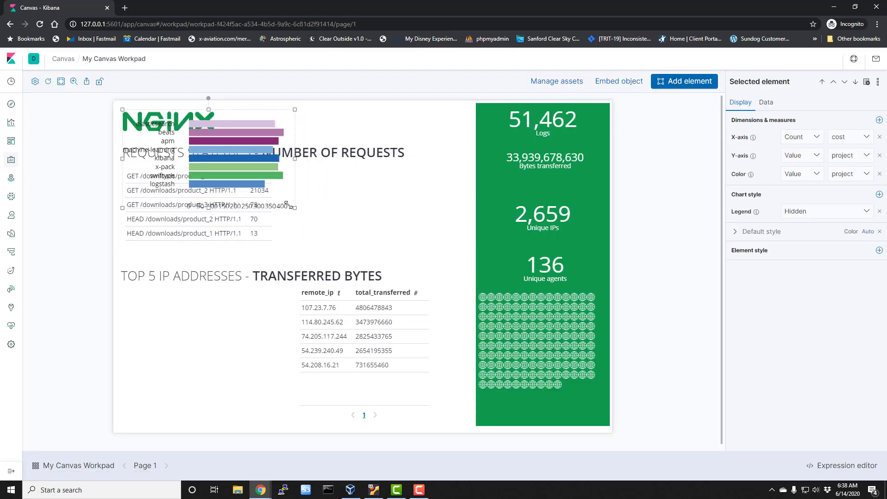
pyautogui.moveTo(237, 177); pyautogui.dragTo(392, 229)
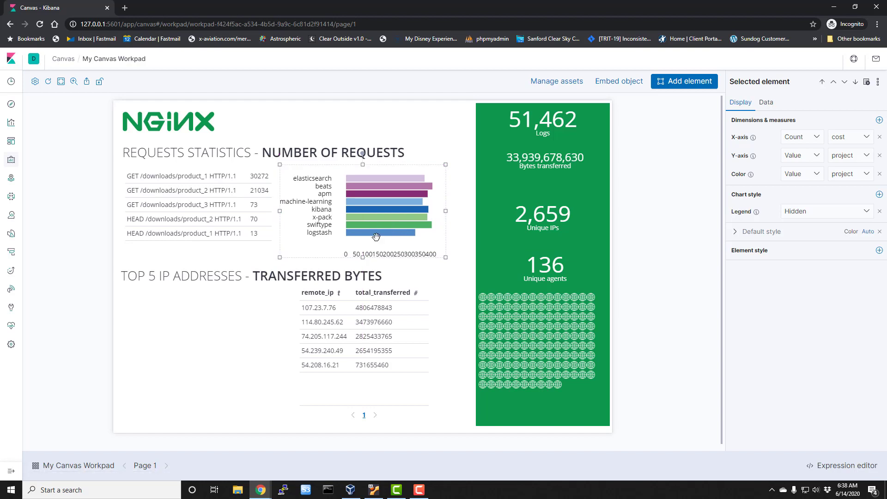
# Step: Switch the new bar chart's data source from demo data to Elasticsearch SQL
pyautogui.click(773, 109)
pyautogui.click(772, 134)
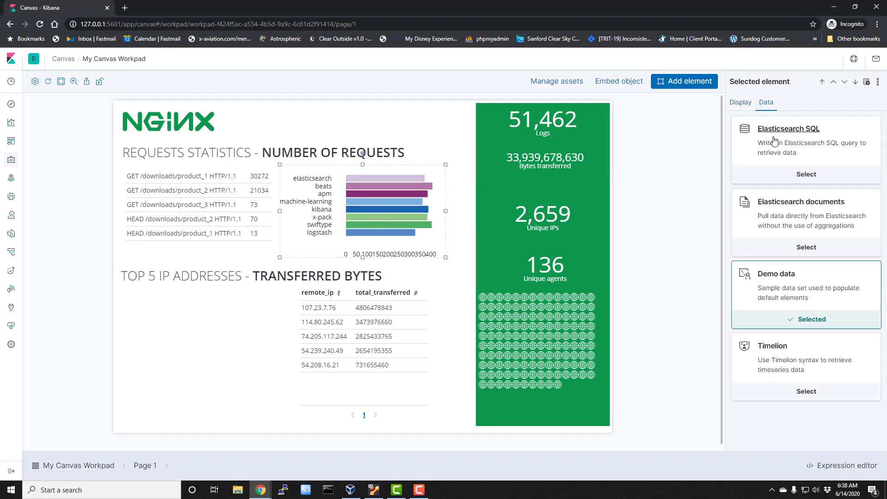
pyautogui.click(794, 132)
# Step: Change the chart's query to "SELECT request, COUNT(*) AS count_requests FROM nginx GROUP BY request ORDER BY count_requests DESC" and save it
pyautogui.moveTo(817, 156); pyautogui.dragTo(761, 157)
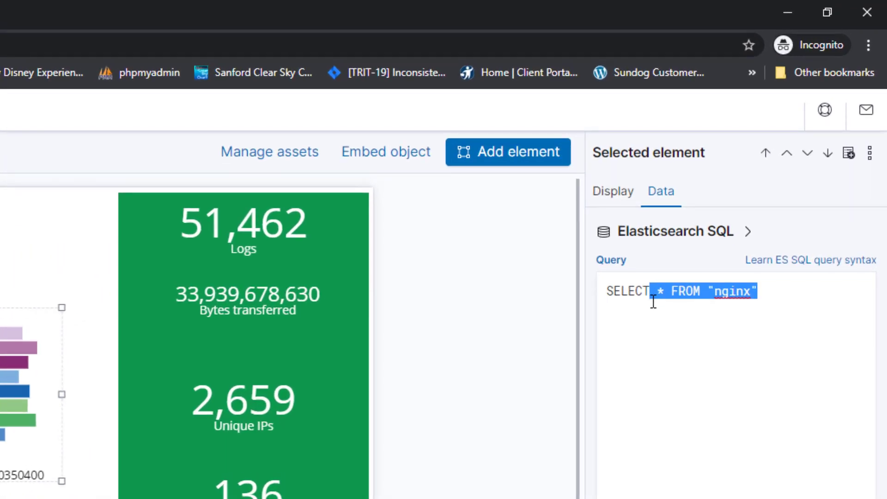
pyautogui.write('request')
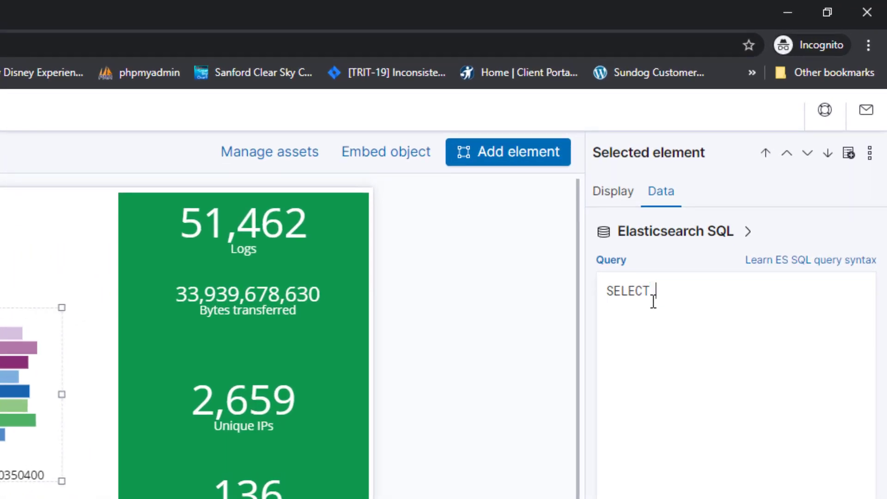
pyautogui.write(', COUNT(*) ')
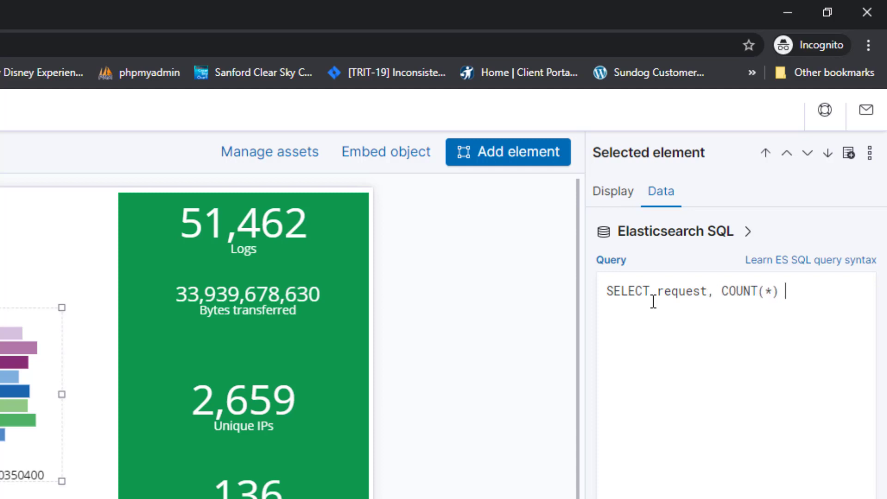
pyautogui.write('AS count_reque')
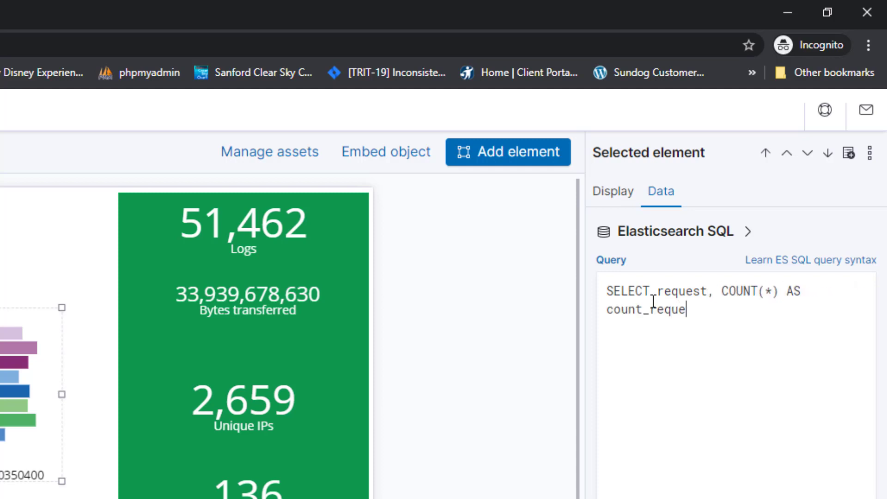
pyautogui.write('sts FROM nginx GROUP BY ')
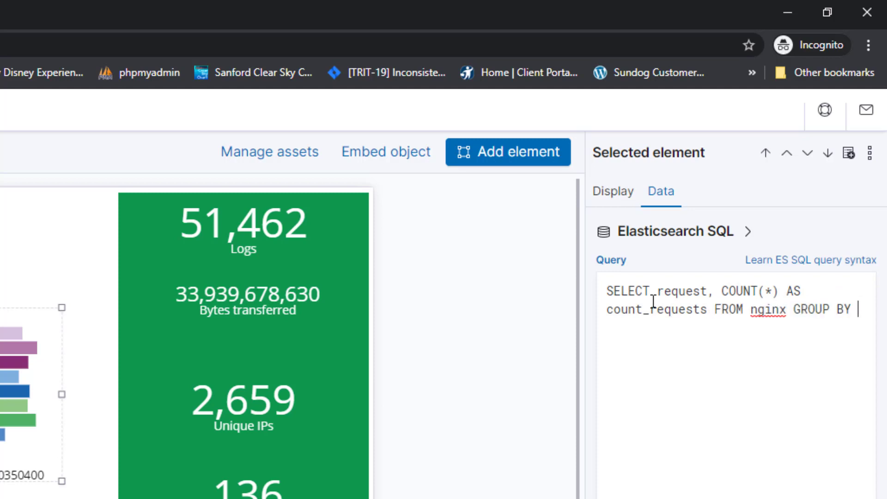
pyautogui.write('request ORDER BY')
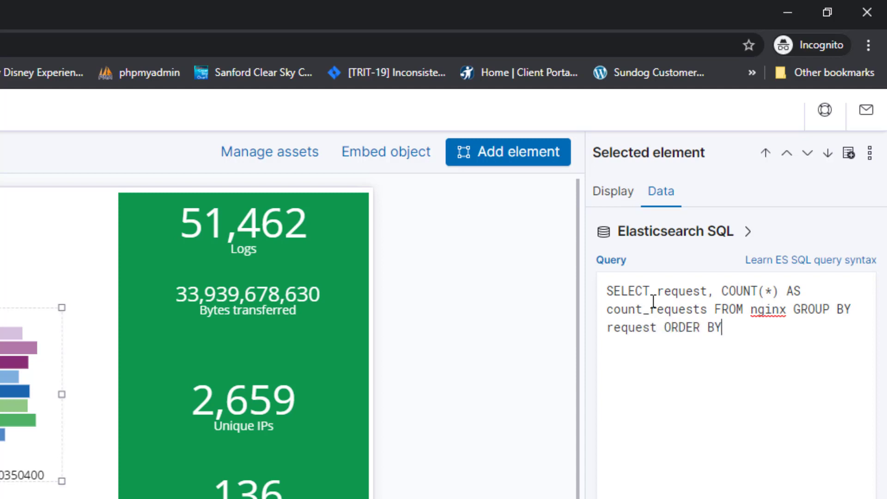
pyautogui.write(' count_request')
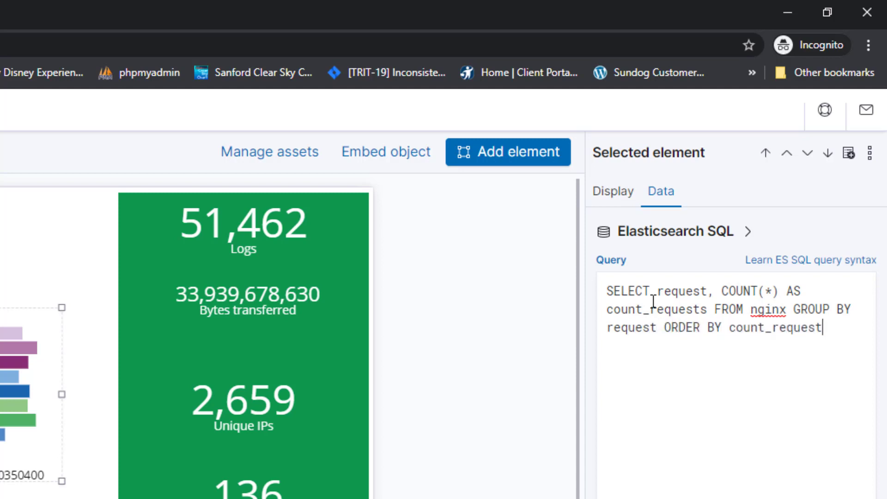
pyautogui.write('s DESC')
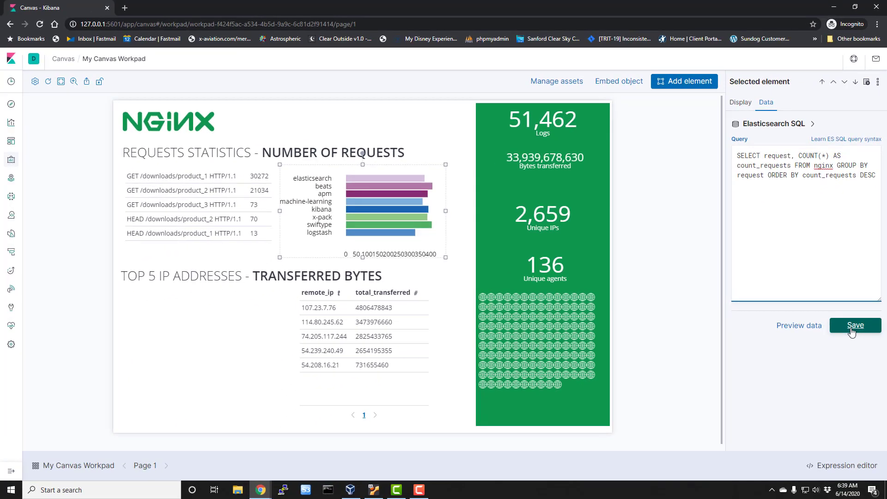
pyautogui.click(853, 327)
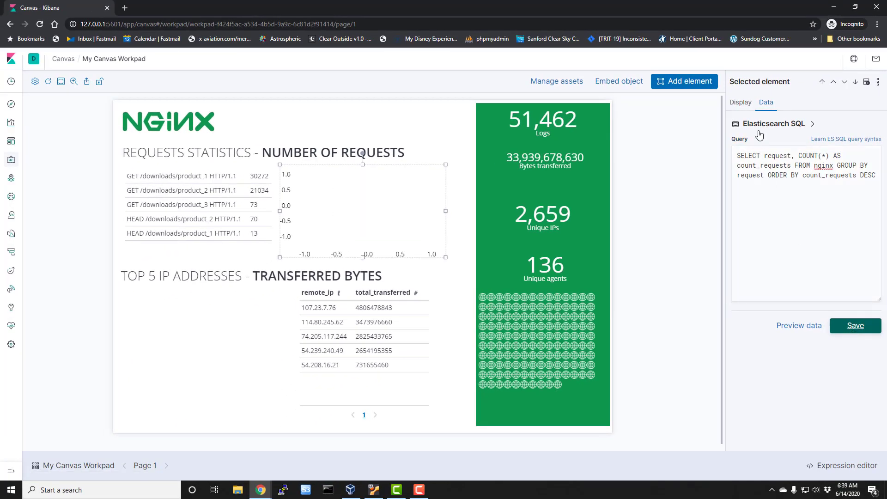
# Step: Add X-axis and Y-axis settings to the bar chart's style and disable both axes
pyautogui.click(742, 103)
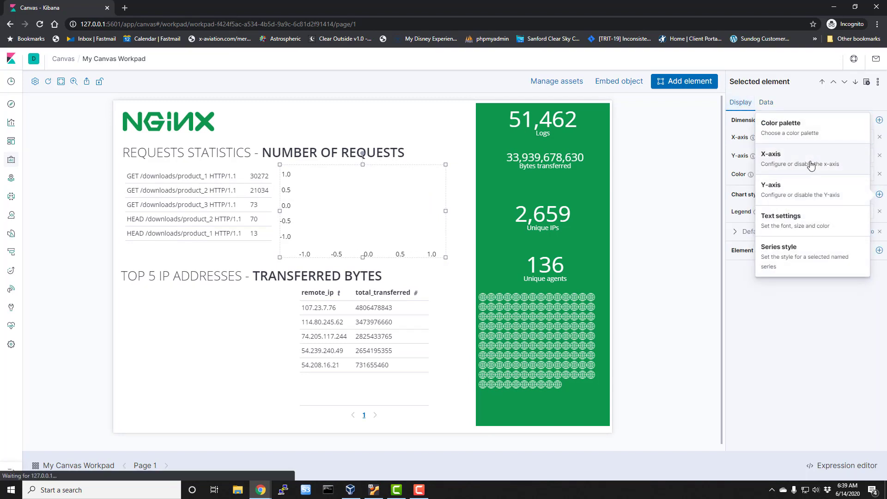
pyautogui.click(760, 161)
pyautogui.click(879, 194)
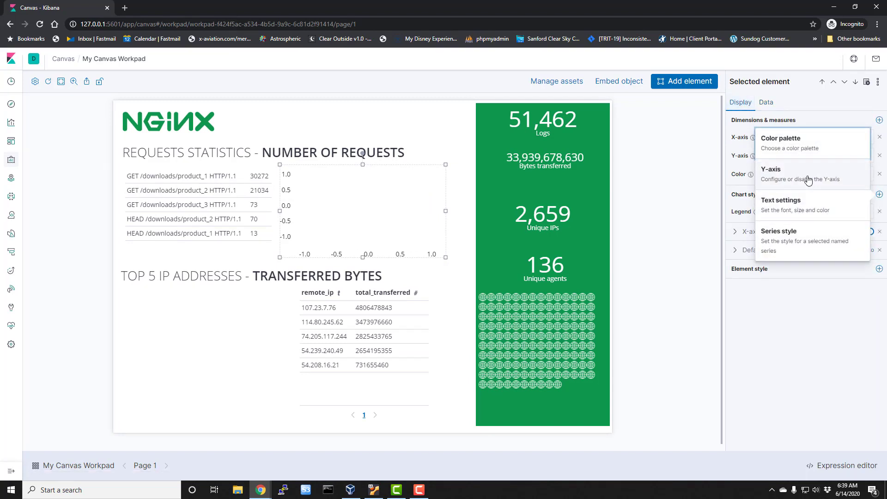
pyautogui.click(757, 175)
pyautogui.click(868, 231)
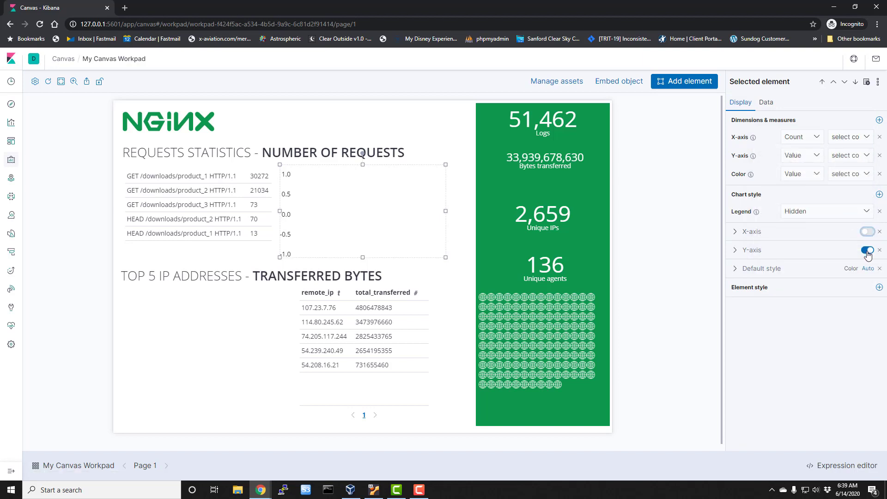
pyautogui.click(867, 249)
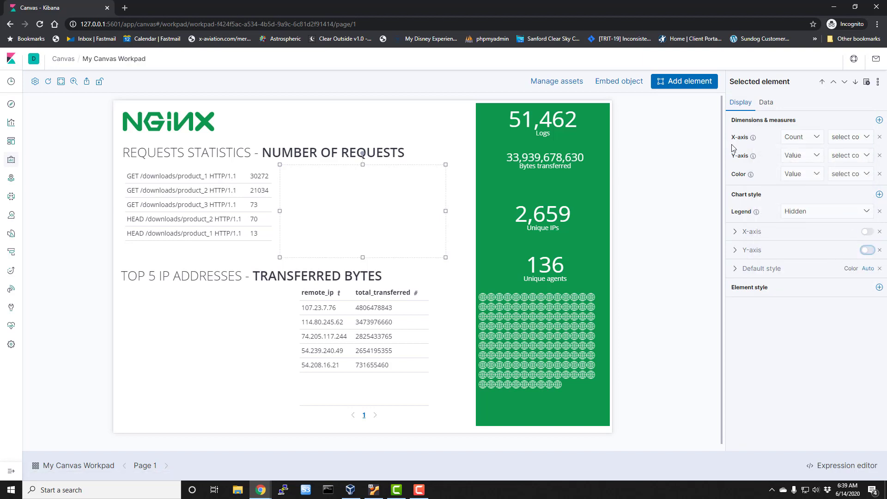
# Step: Map the bar chart's X-axis to the value of count_requests and its Y-axis to the value of request
pyautogui.click(802, 144)
pyautogui.click(797, 146)
pyautogui.click(857, 139)
pyautogui.click(855, 156)
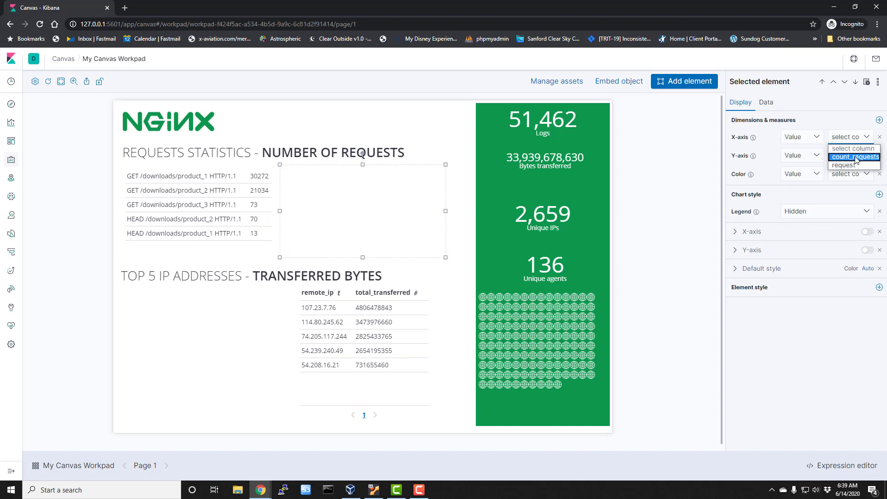
pyautogui.click(850, 157)
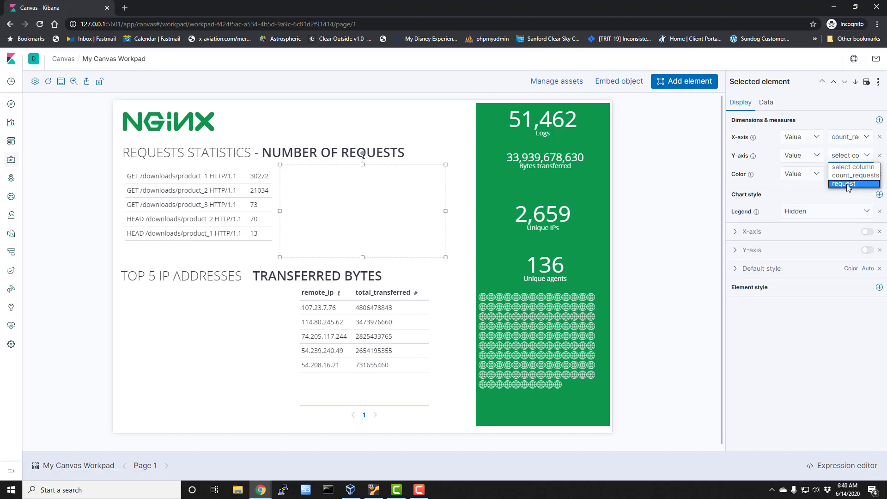
pyautogui.click(847, 183)
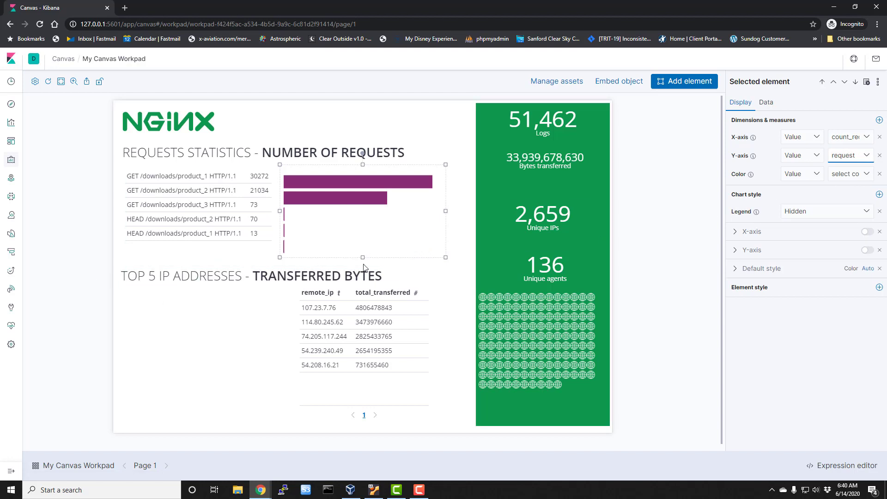
# Step: Shorten the bar chart to match the requests table's rows, color its bars green #3f9939 and save its query again
pyautogui.moveTo(364, 260)
pyautogui.mouseDown()
pyautogui.moveTo(355, 228)
pyautogui.moveTo(360, 245)
pyautogui.mouseUp()
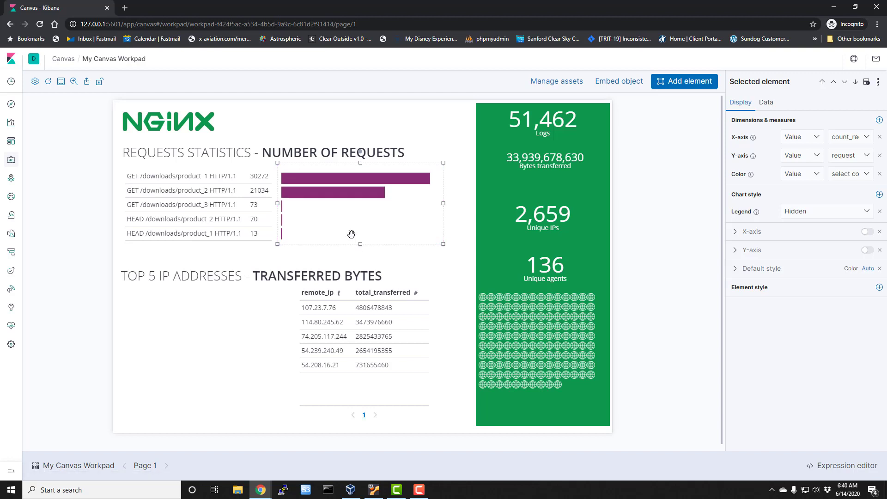
pyautogui.click(868, 269)
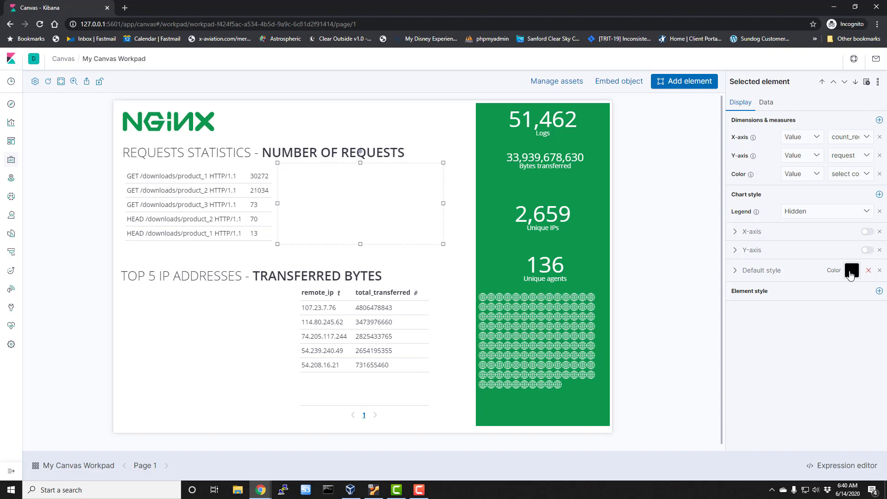
pyautogui.click(851, 272)
pyautogui.click(788, 226)
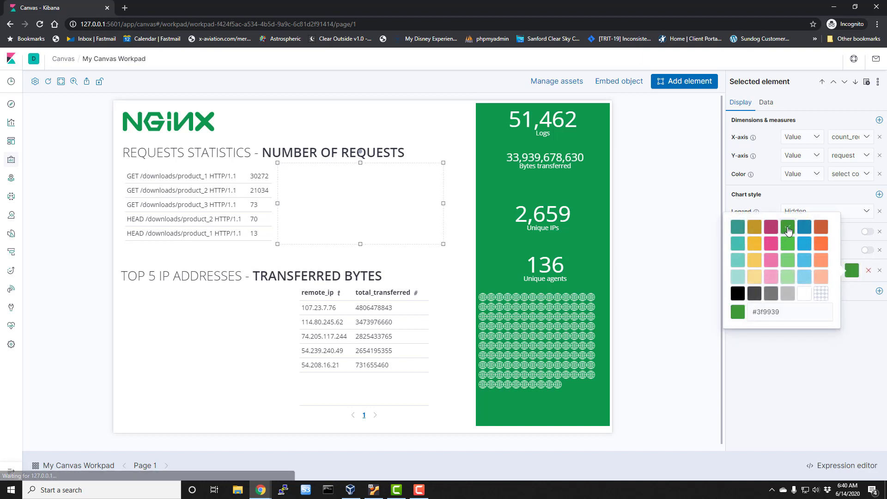
pyautogui.click(804, 358)
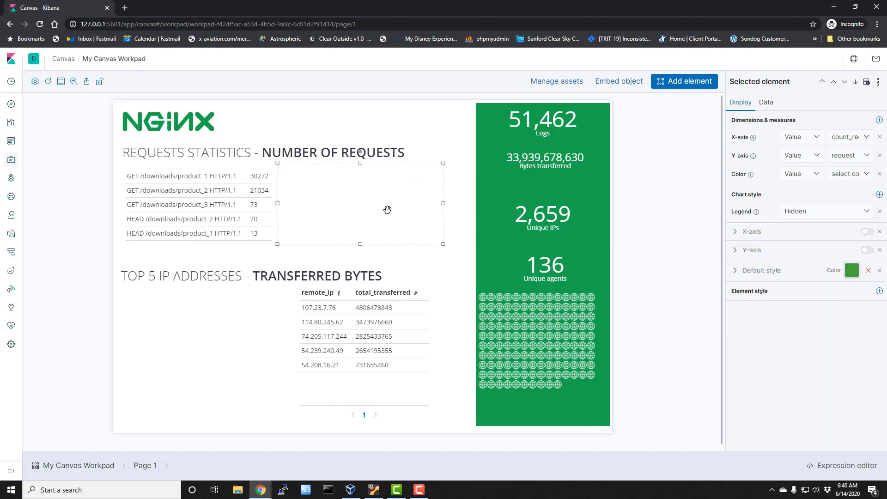
pyautogui.click(765, 105)
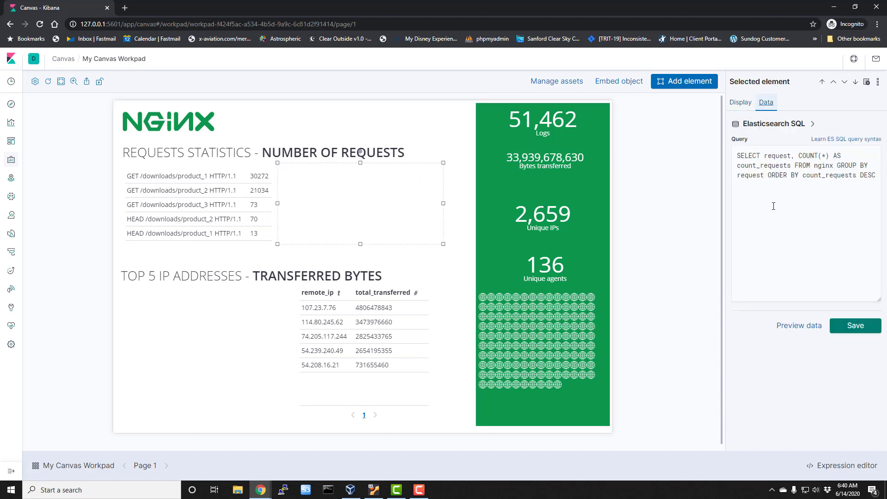
pyautogui.click(855, 326)
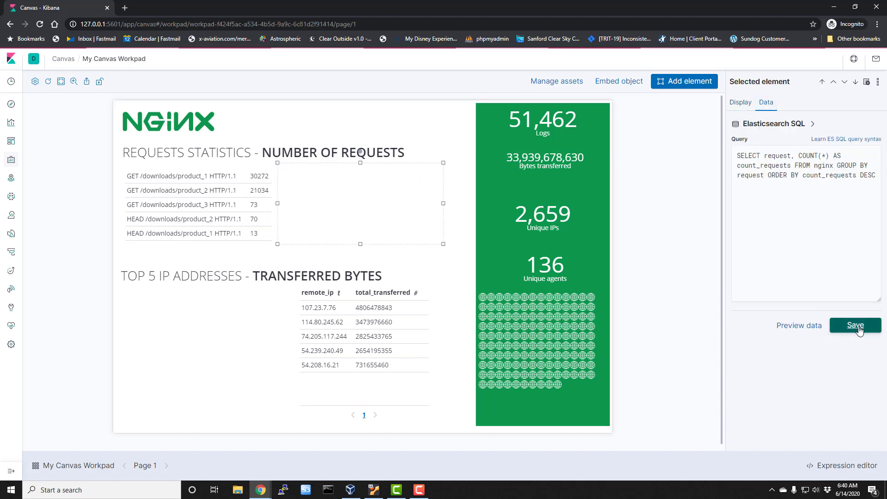
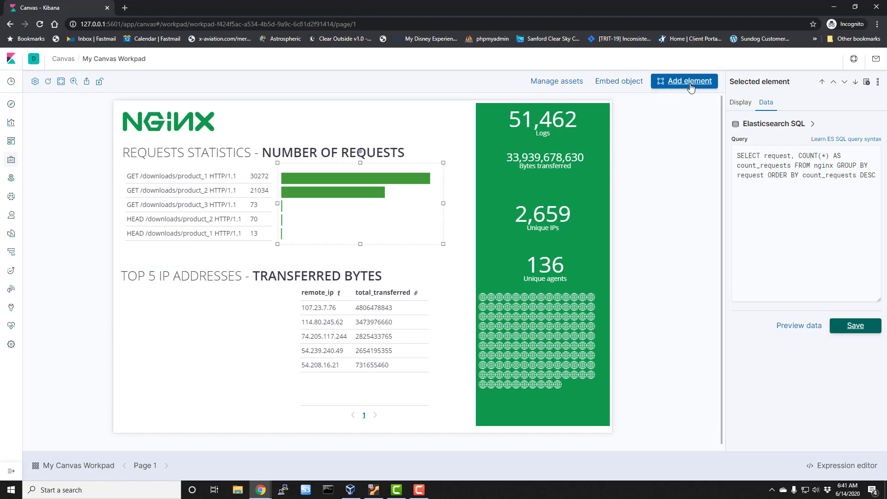
# Step: Add a progress gauge, place it beside the IP address table under the Top 5 IP Addresses heading and shrink it slightly
pyautogui.click(689, 86)
pyautogui.scroll(-8, 396, 266)
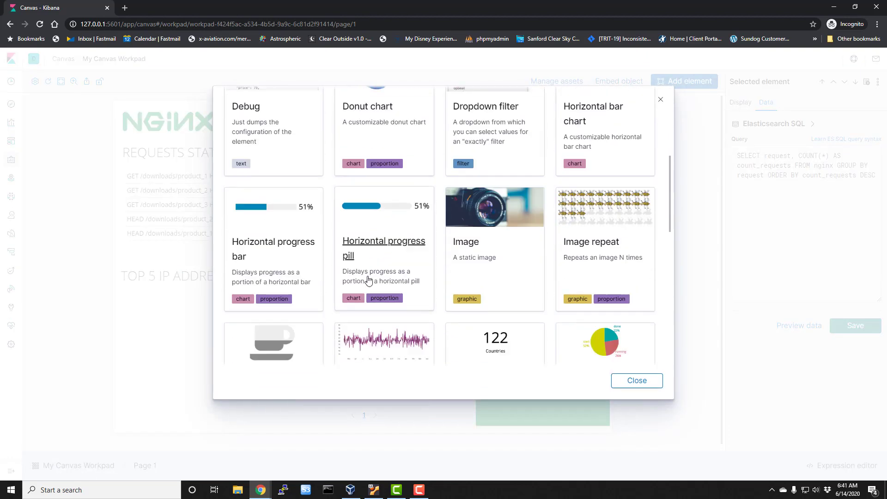
pyautogui.scroll(-3, 363, 280)
pyautogui.click(291, 264)
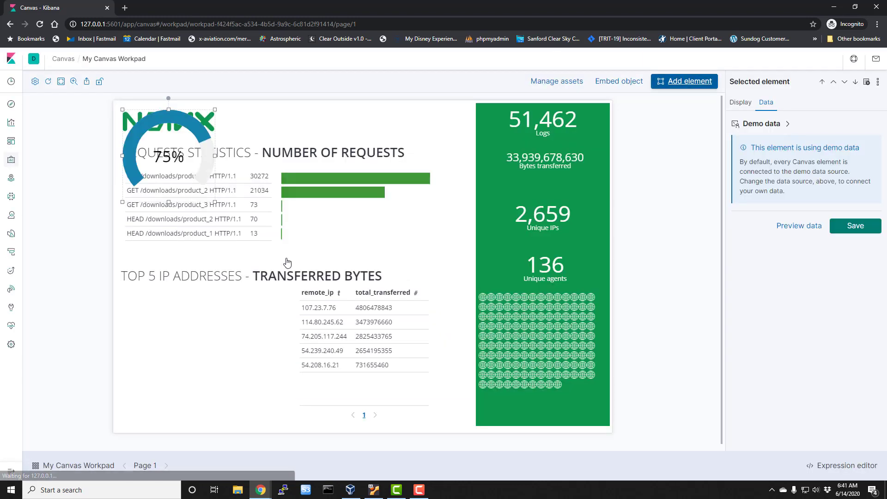
pyautogui.moveTo(195, 125); pyautogui.dragTo(214, 306)
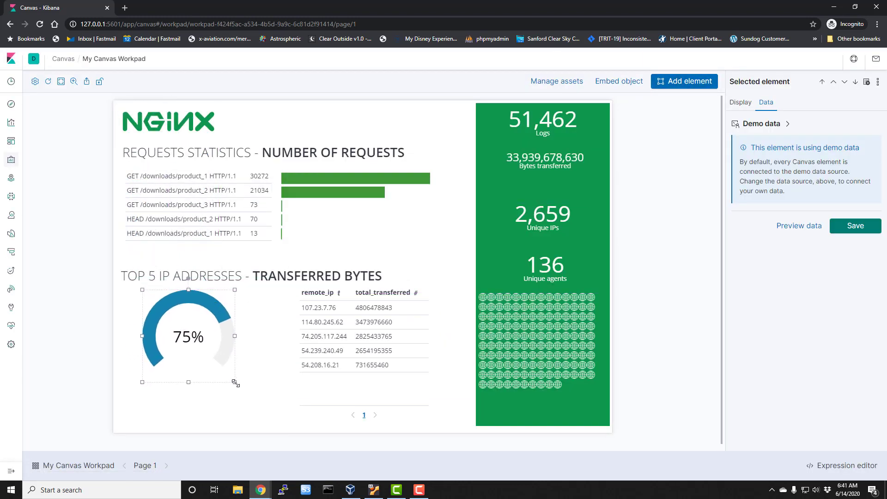
pyautogui.moveTo(235, 383); pyautogui.dragTo(232, 375)
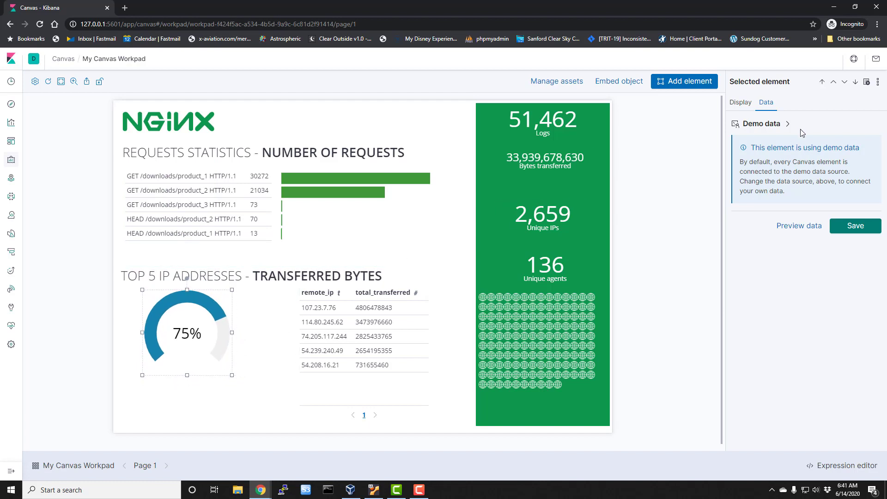
# Step: Give the gauge the Elasticsearch SQL query "SELECT SUM(bytes) AS total_transferred_top5 FROM nginx GROUP BY remote_ip ORDER BY total_transferred_top5 DESC NULLS LAST LIMIT 5"
pyautogui.click(762, 124)
pyautogui.click(778, 138)
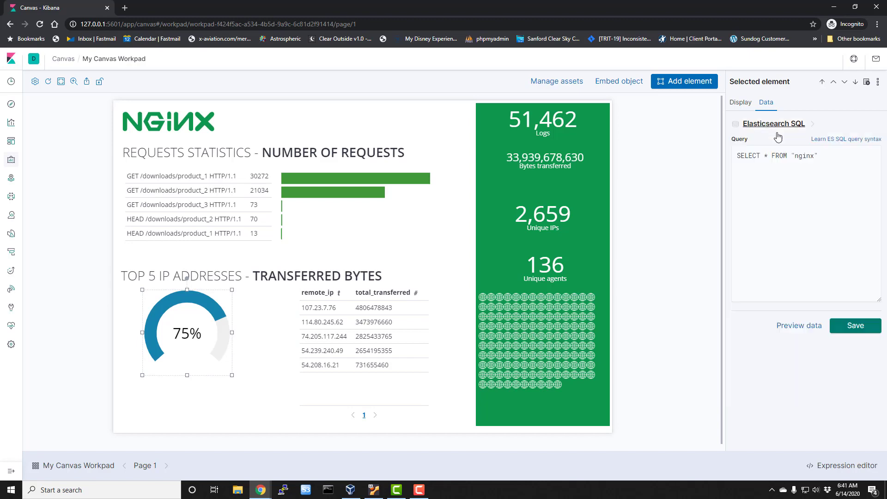
pyautogui.moveTo(828, 160); pyautogui.dragTo(729, 163)
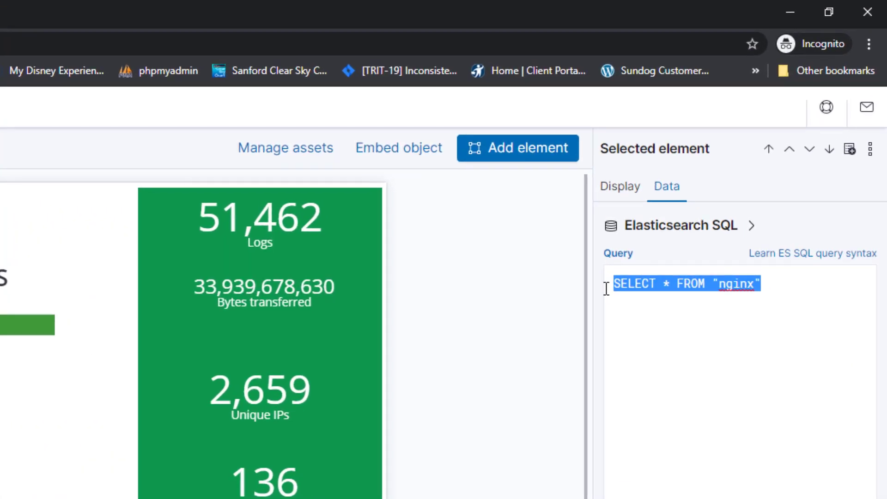
pyautogui.write('SELECT ')
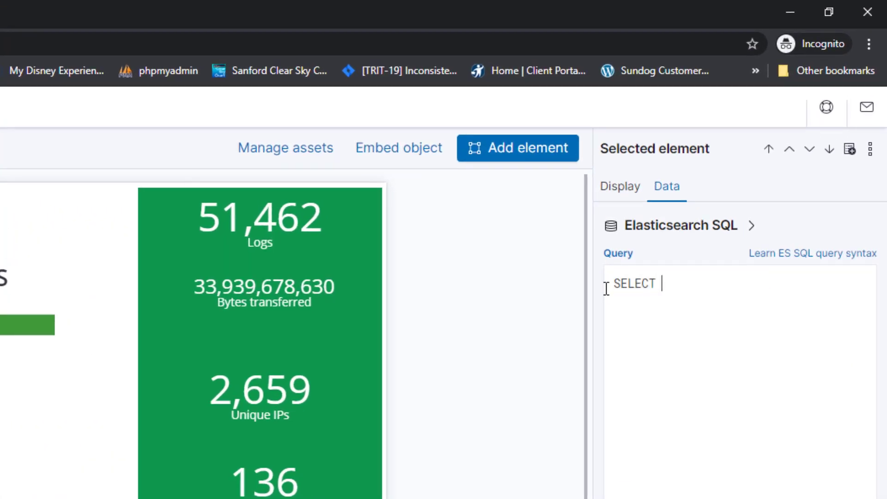
pyautogui.write('SUM(byte')
pyautogui.press('BackSpace')
pyautogui.press('BackSpace')
pyautogui.press('BackSpace')
pyautogui.press('BackSpace')
pyautogui.press('BackSpace')
pyautogui.write('(bytes)')
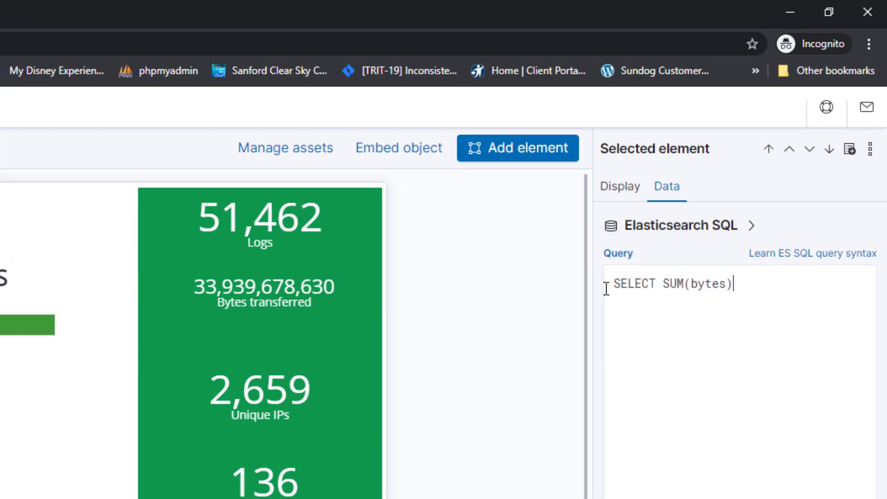
pyautogui.write(' AS total_tr')
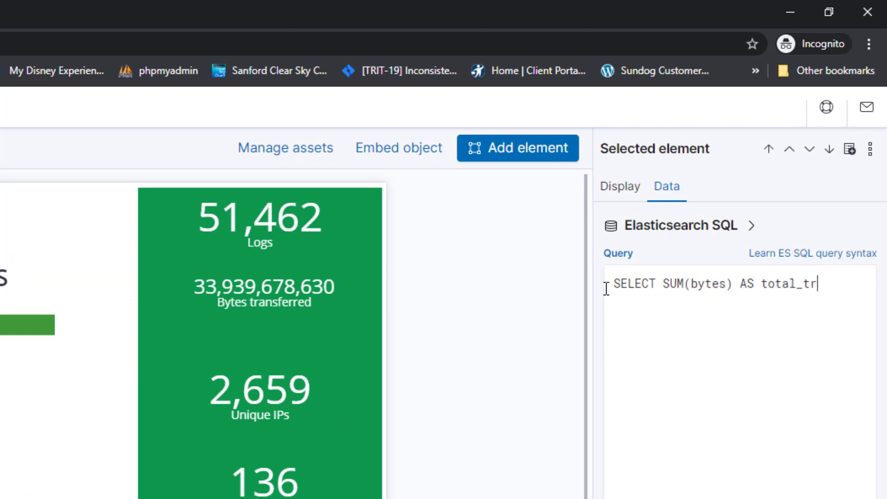
pyautogui.write('ansferred')
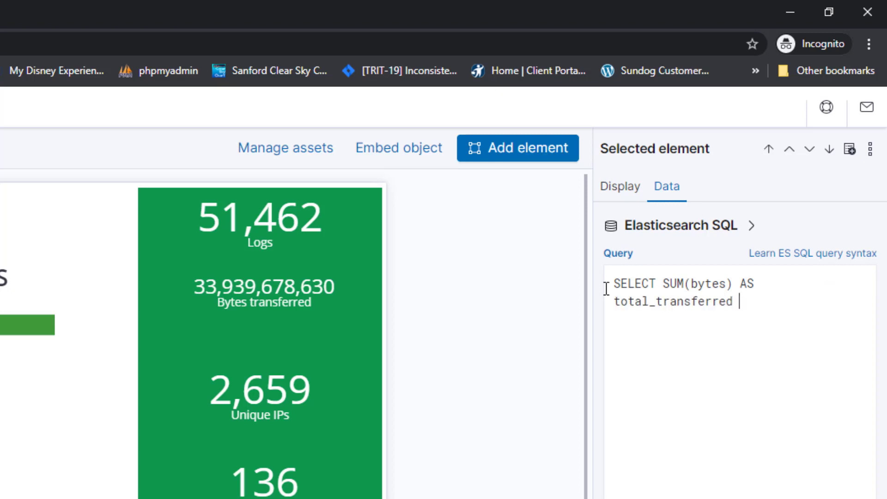
pyautogui.write('_top5 FROM nginx')
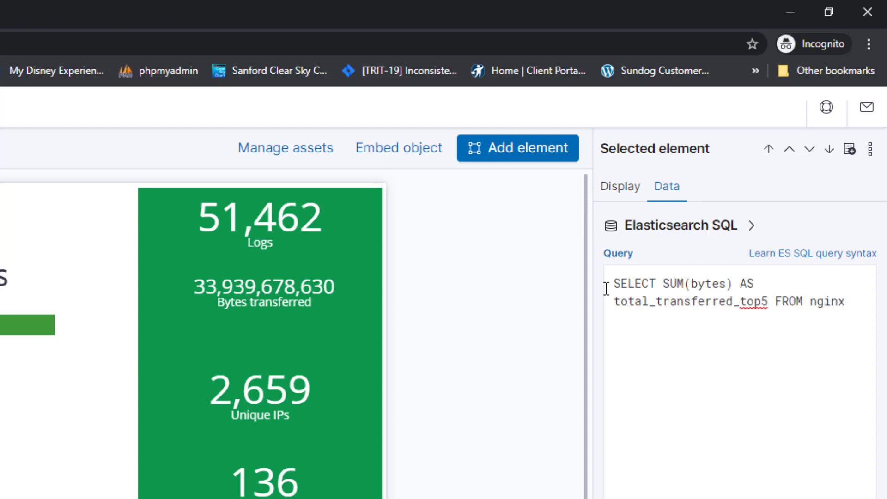
pyautogui.write(' GROUP BY')
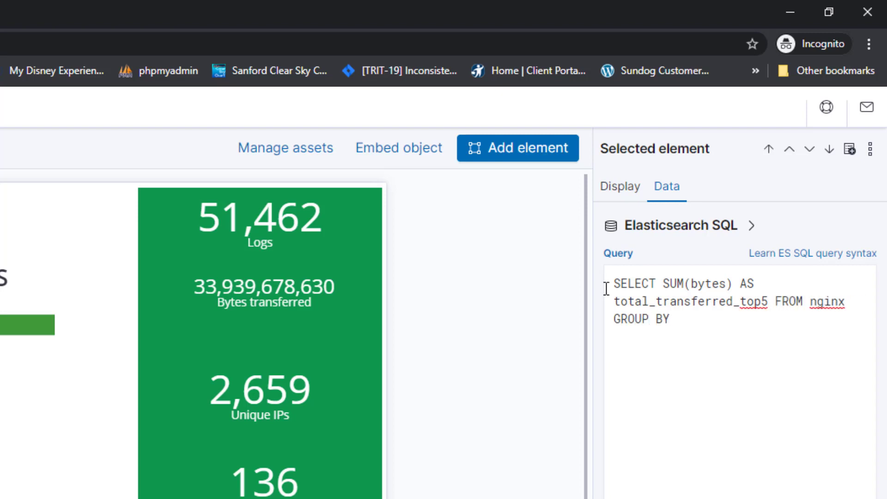
pyautogui.write(' remote_ip ORDER ')
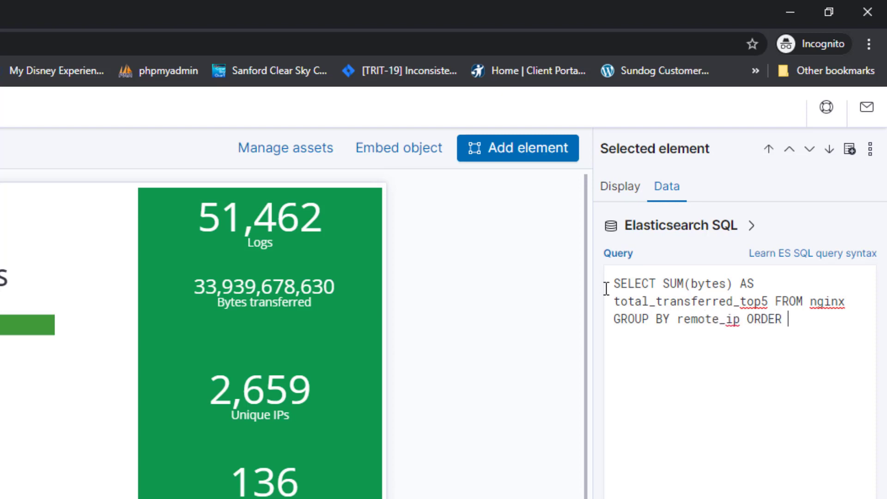
pyautogui.write('BY total_tr')
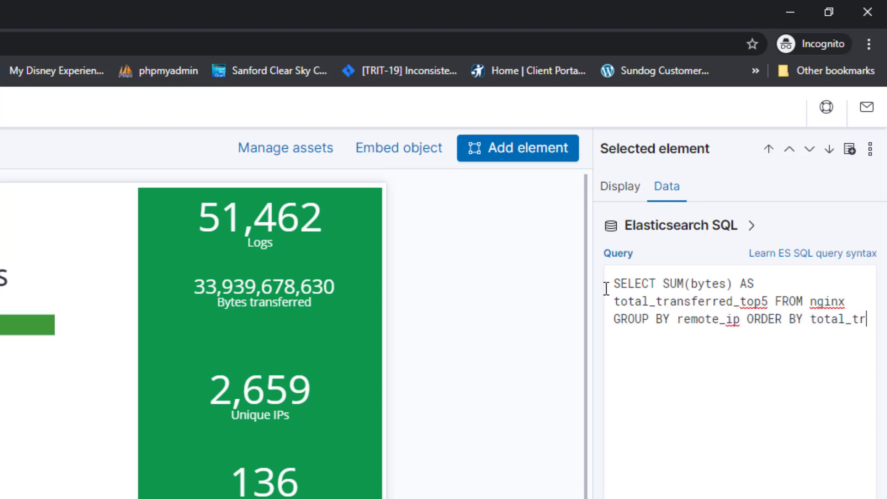
pyautogui.write('ansferred_top5')
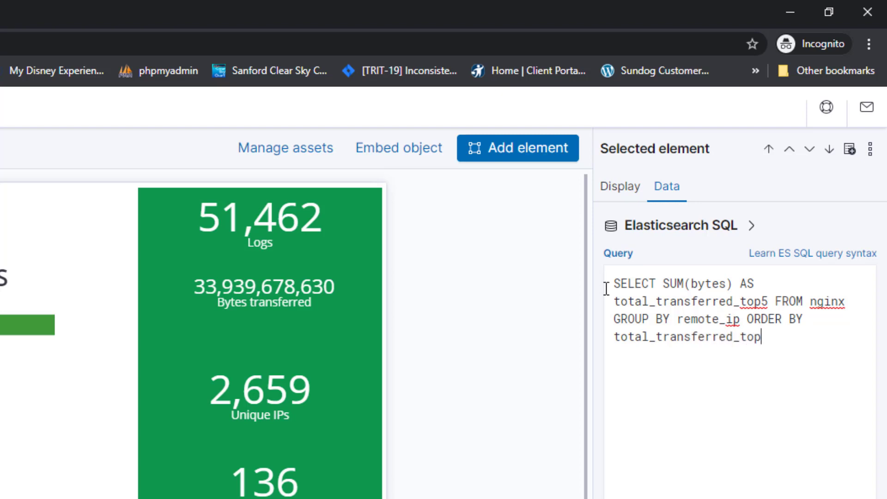
pyautogui.write(' DESC NULLS LAST LIMIT')
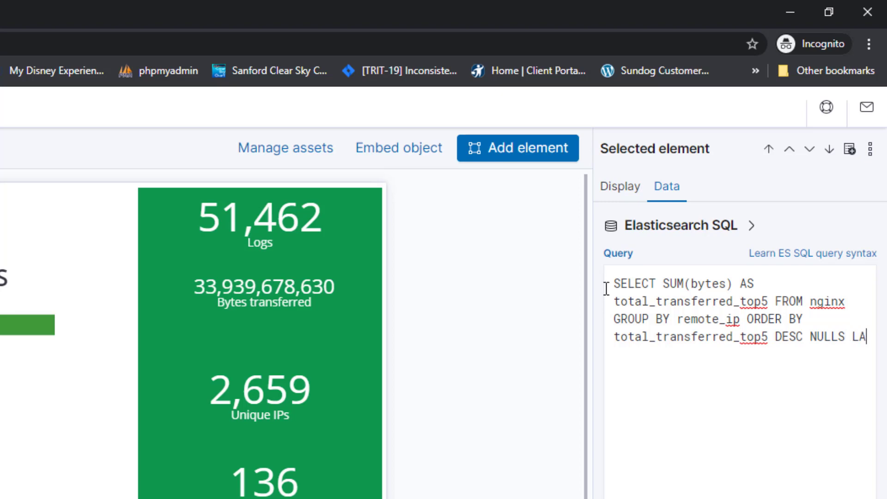
pyautogui.write(' 5')
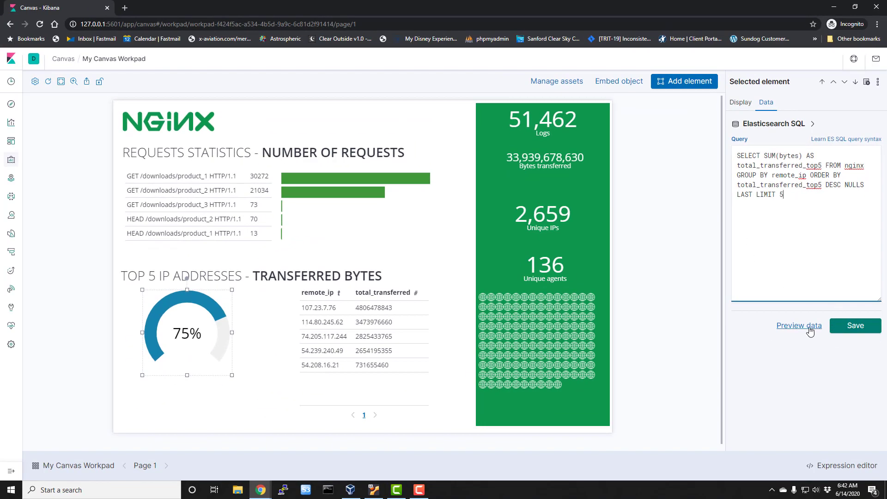
# Step: Preview the data returned by the gauge's query and save the query to the element
pyautogui.click(791, 327)
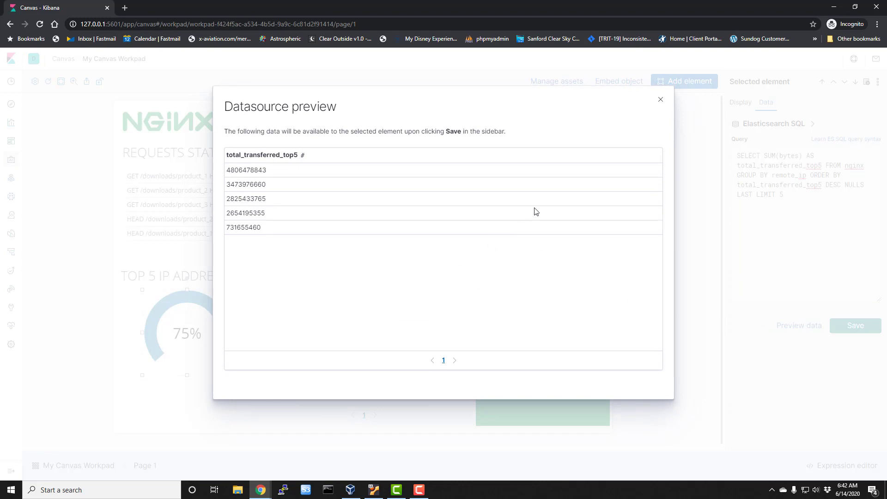
pyautogui.click(659, 101)
pyautogui.click(854, 329)
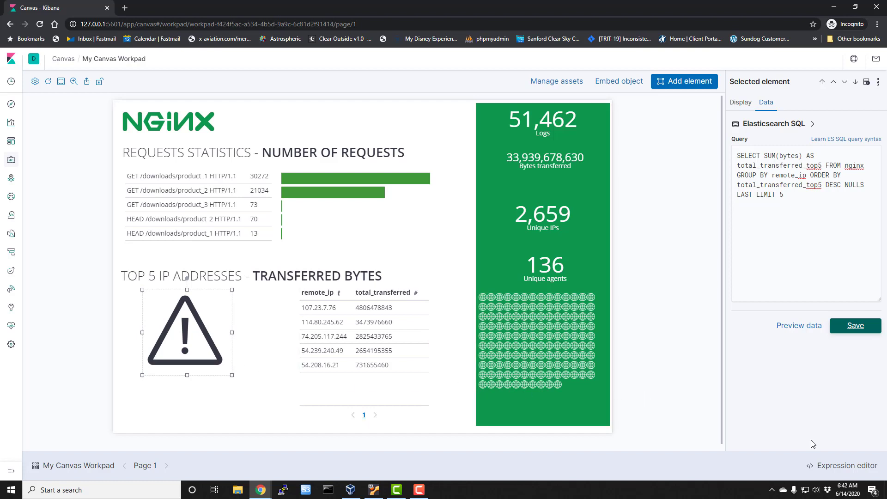
# Step: Replace the gauge expression's math argument with sum(total_transferred_top5) divided by sum(total_transferred) from a nested essql query of SUM(bytes) per remote_ip without LIMIT, and run it
pyautogui.click(837, 468)
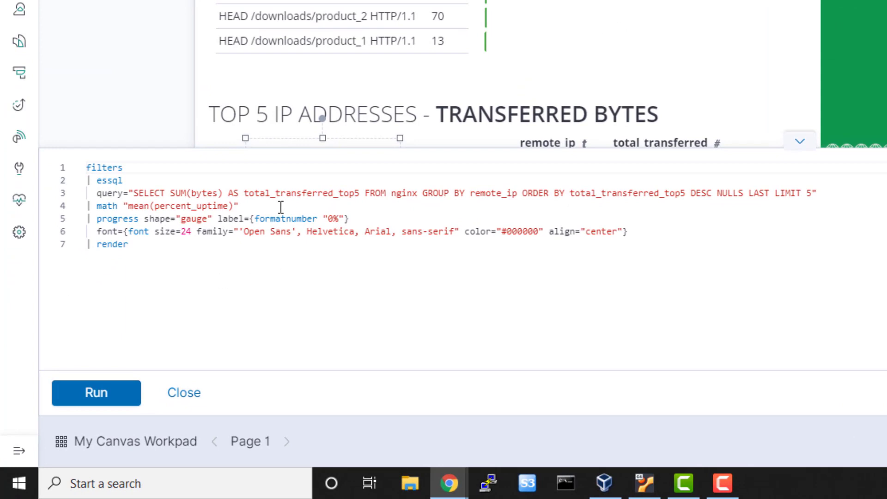
pyautogui.click(234, 206)
pyautogui.moveTo(234, 206); pyautogui.dragTo(129, 206)
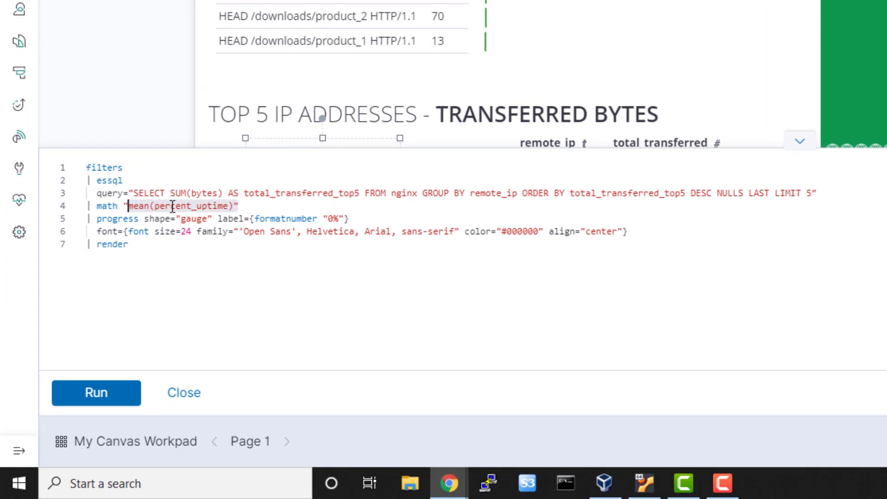
pyautogui.press('BackSpace')
pyautogui.press('BackSpace')
pyautogui.press('Return')
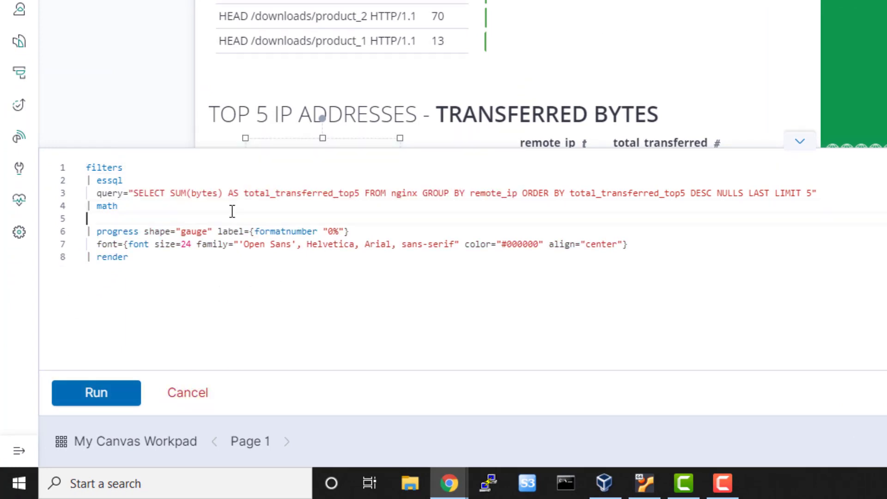
pyautogui.write('{string "sum(total_transferred_top5)/" {filters | essql query="SELECT SUM(bytes) AS total_transferred FROM nginx GROUP BY remote_ip ORDER BY total_transferred DESC NULLS LAST" | math "sum(total_transferred)"}}')
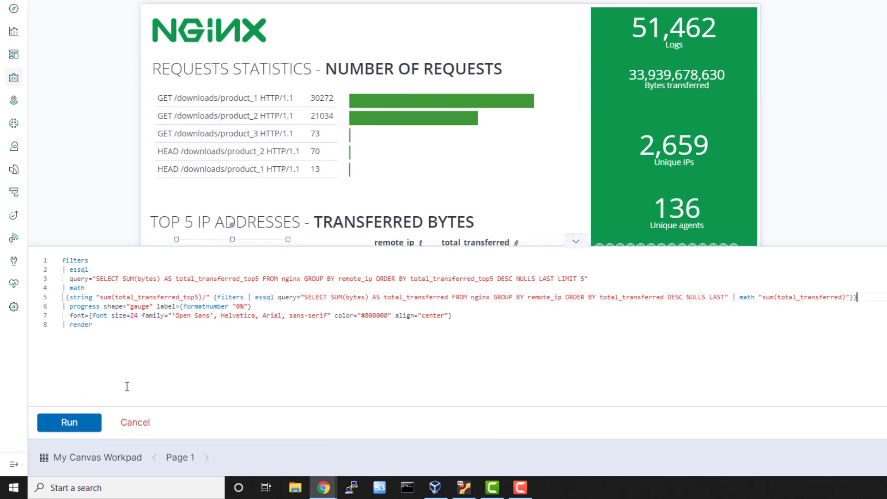
pyautogui.click(59, 427)
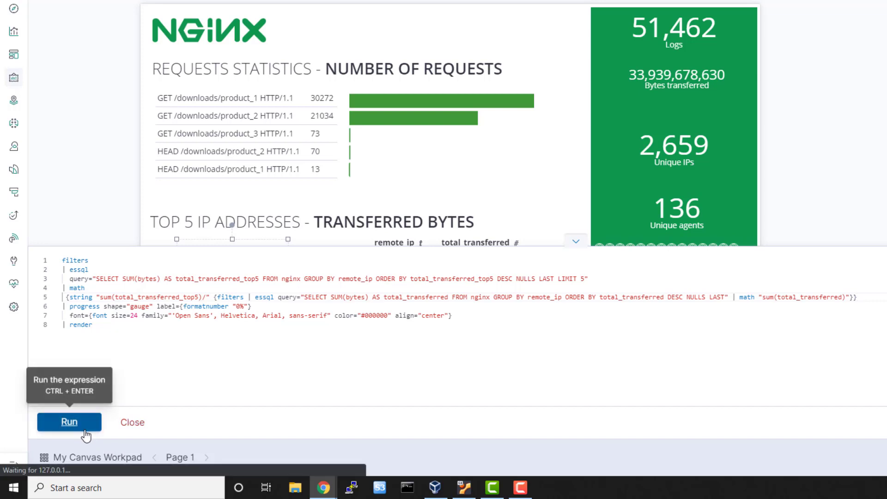
pyautogui.click(574, 242)
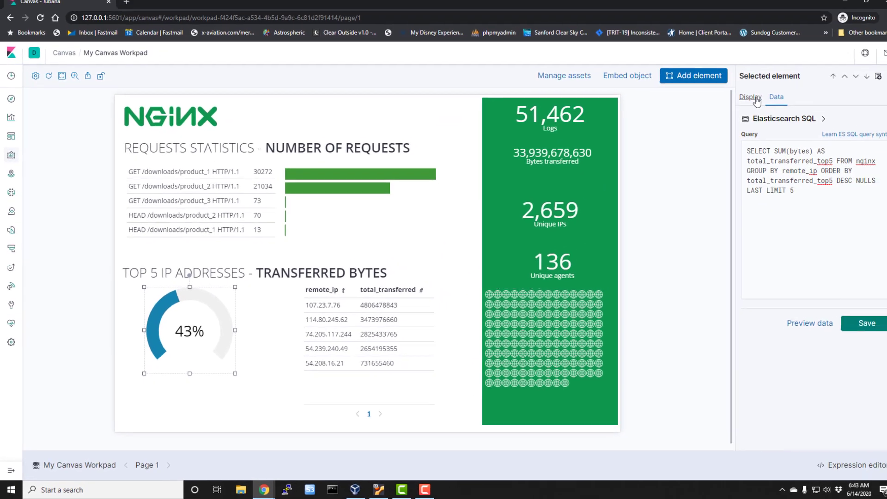
# Step: Add a progress color setting to the gauge and set it to green #3f9939
pyautogui.click(880, 28)
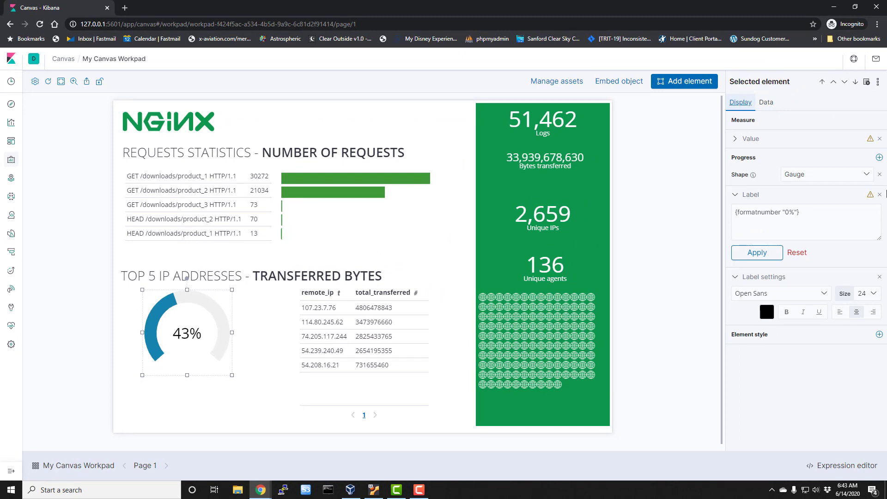
pyautogui.click(879, 158)
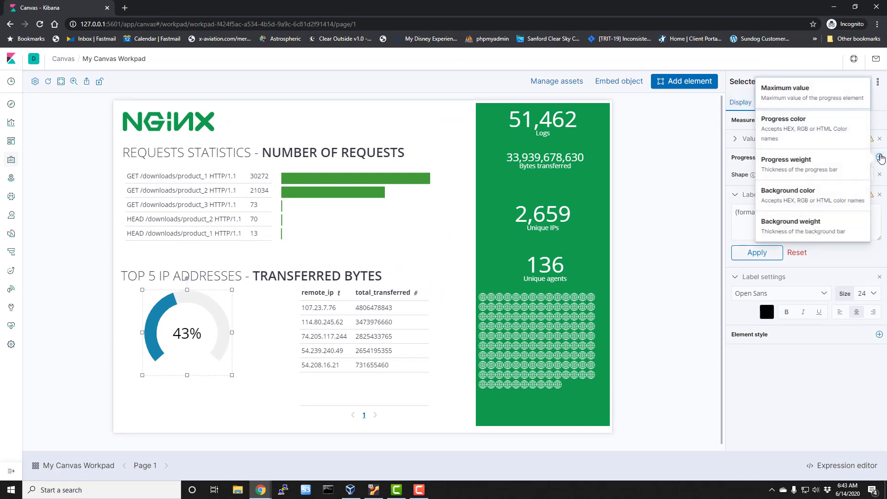
pyautogui.click(805, 127)
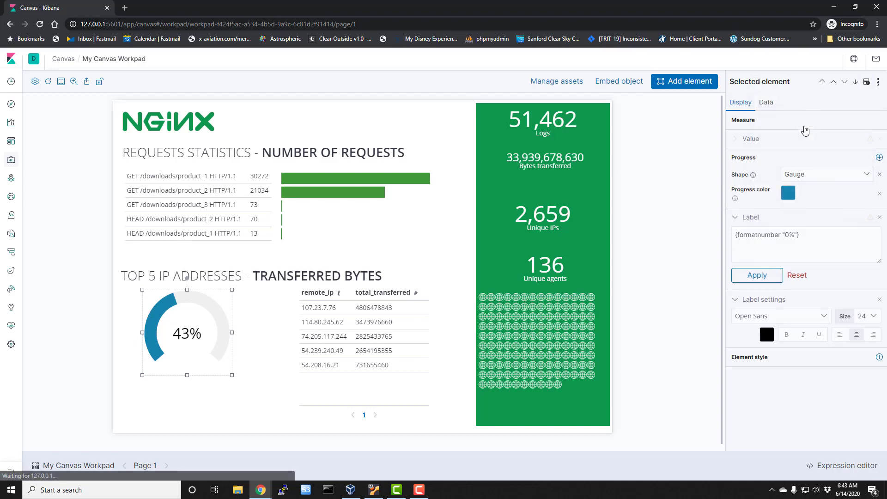
pyautogui.click(789, 194)
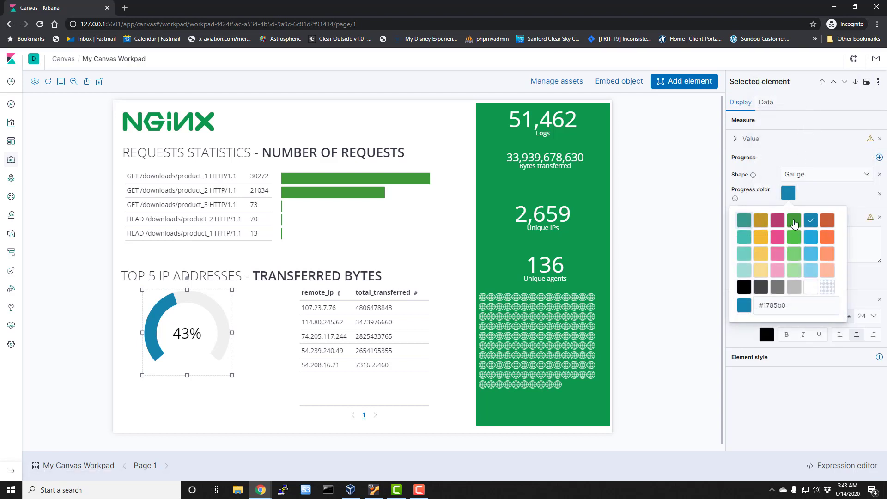
pyautogui.click(793, 220)
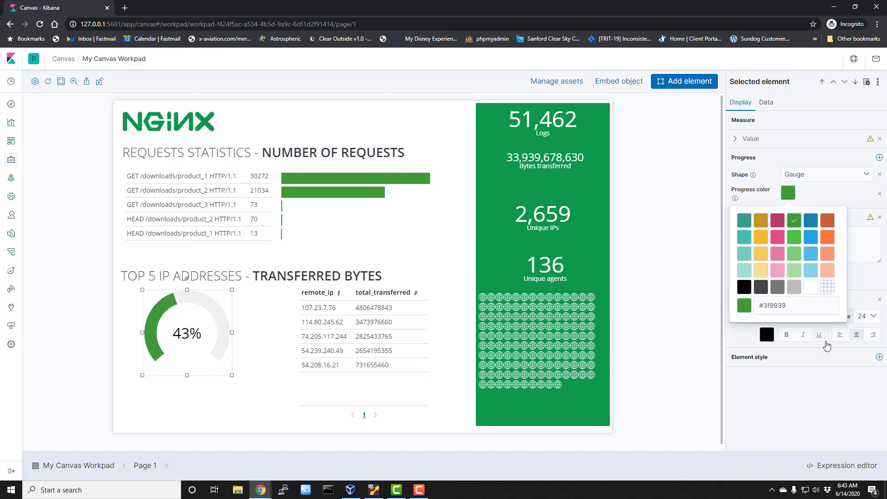
pyautogui.click(847, 378)
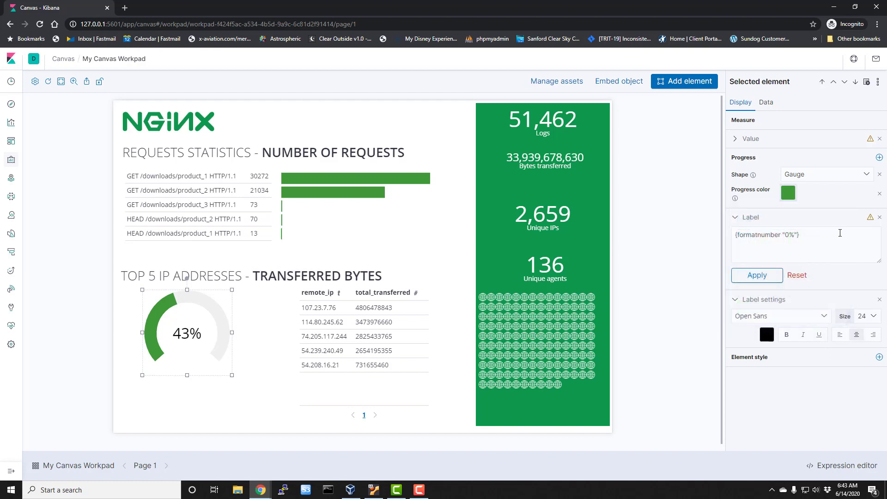
# Step: Set the gauge's percentage label to font size 36 and make it bold
pyautogui.click(868, 316)
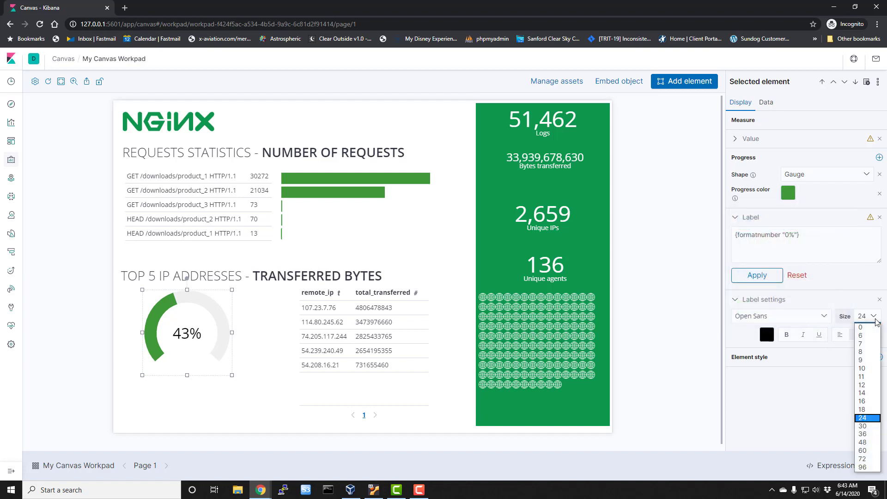
pyautogui.click(874, 435)
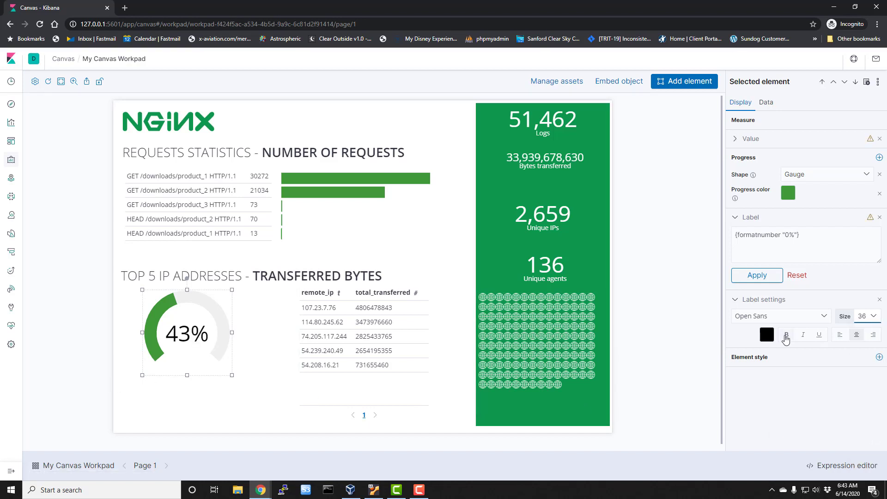
pyautogui.click(787, 336)
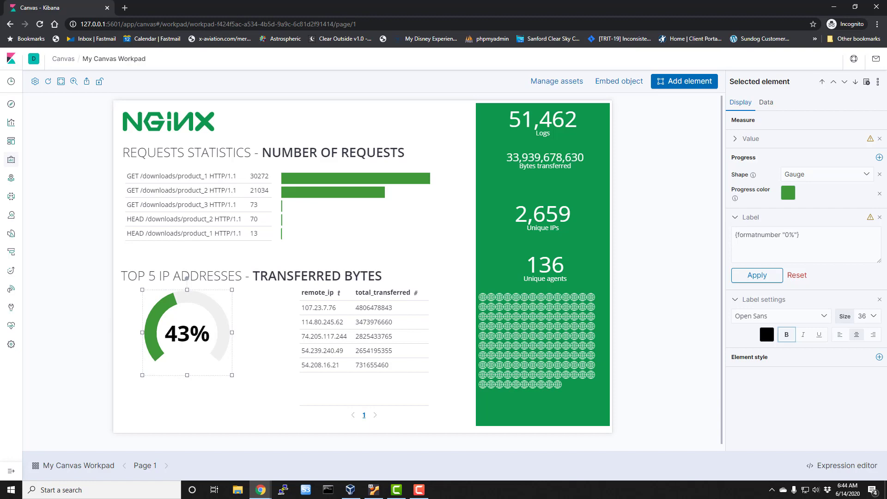
# Step: Switch to the SSH terminal, list the home directory and remove the log files matching nginx_json_logs*
pyautogui.hotkey('alt', 'Tab')
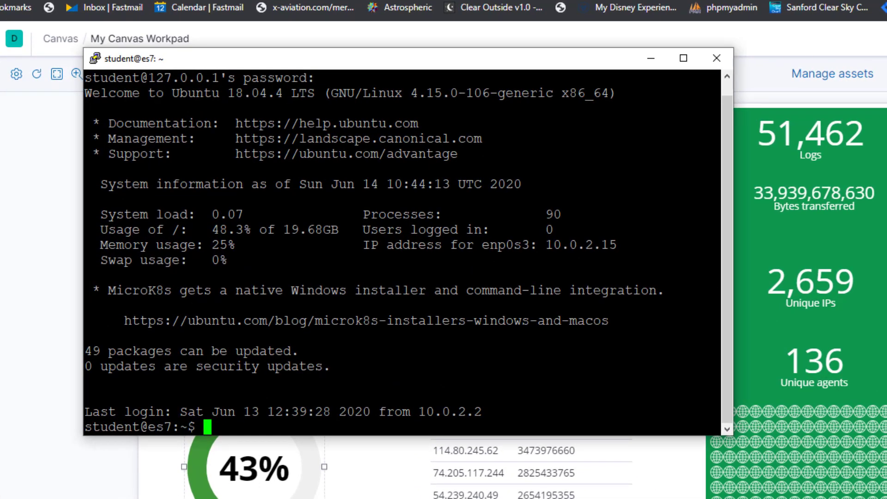
pyautogui.write('ls')
pyautogui.press('Return')
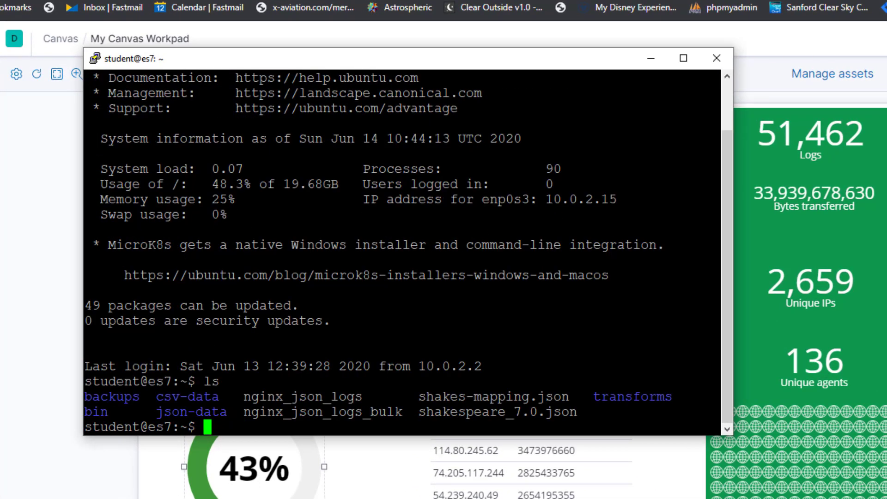
pyautogui.write('rm ng')
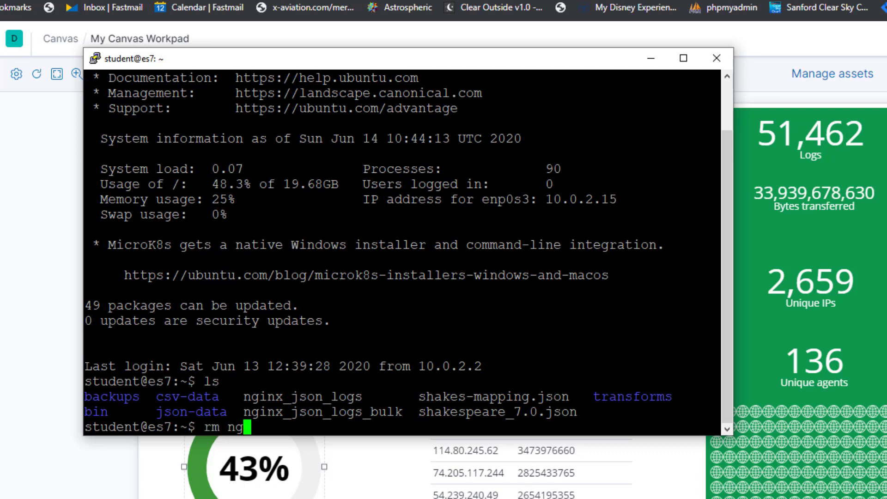
pyautogui.press('Tab')
pyautogui.write('*')
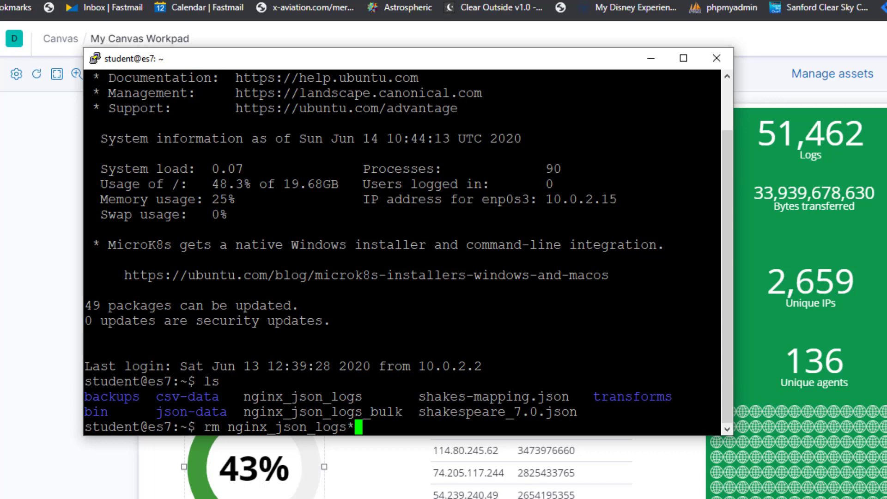
pyautogui.press('Return')
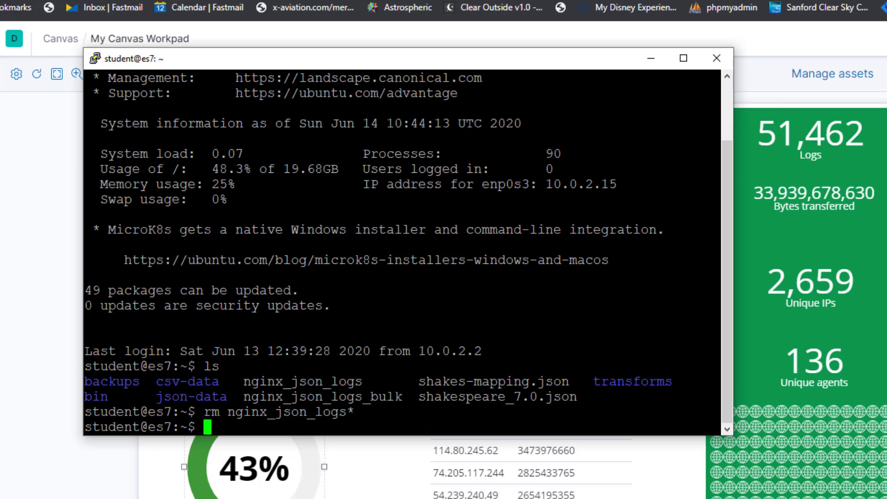
# Step: Delete the nginx index from Elasticsearch with "curl --request DELETE localhost:9200/nginx"
pyautogui.write('curl --req')
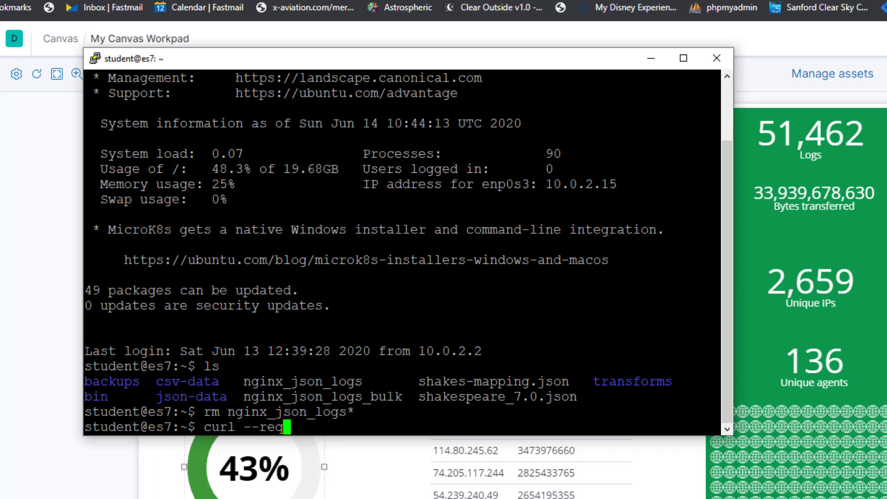
pyautogui.write('uest DELET')
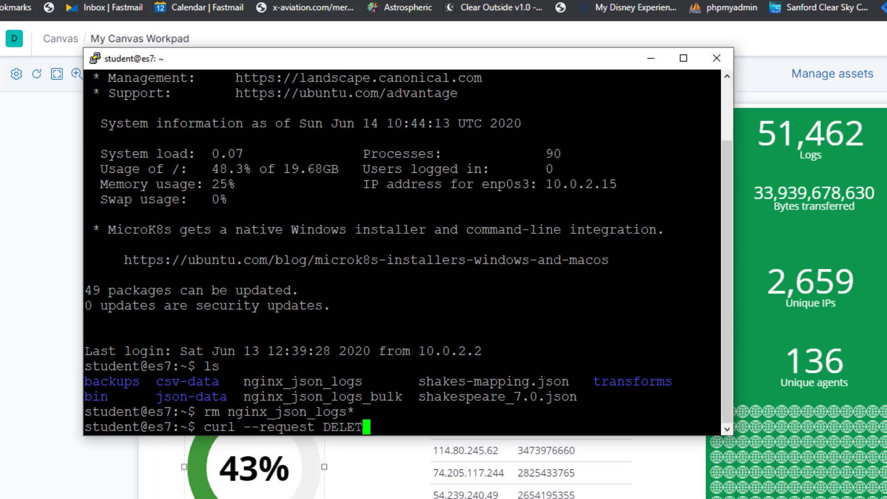
pyautogui.write('E localhost:9200')
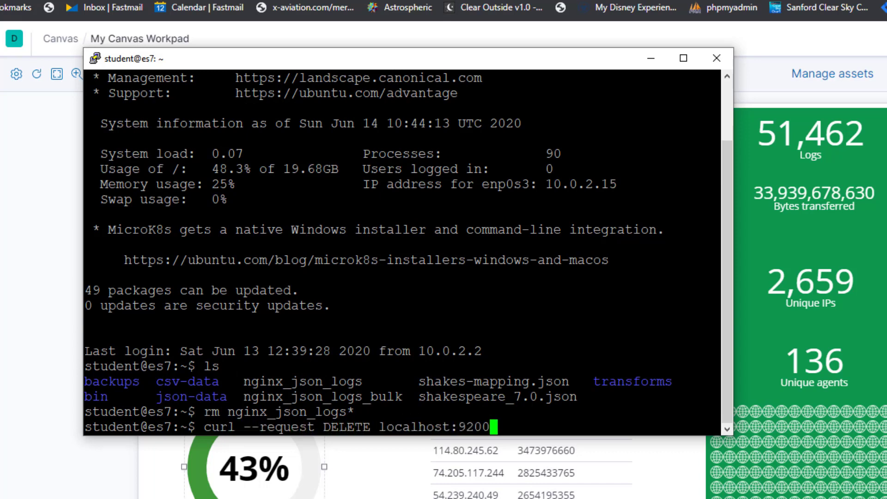
pyautogui.write('/nginx')
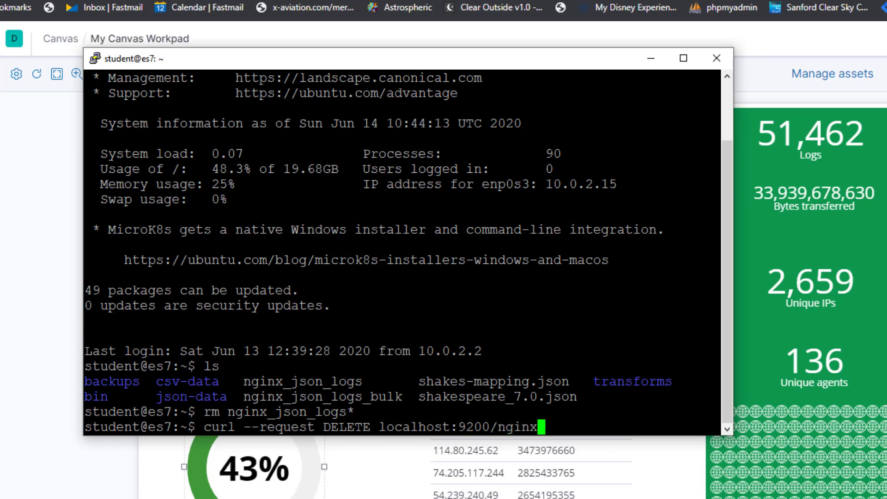
pyautogui.press('Return')
pyautogui.press('Return')
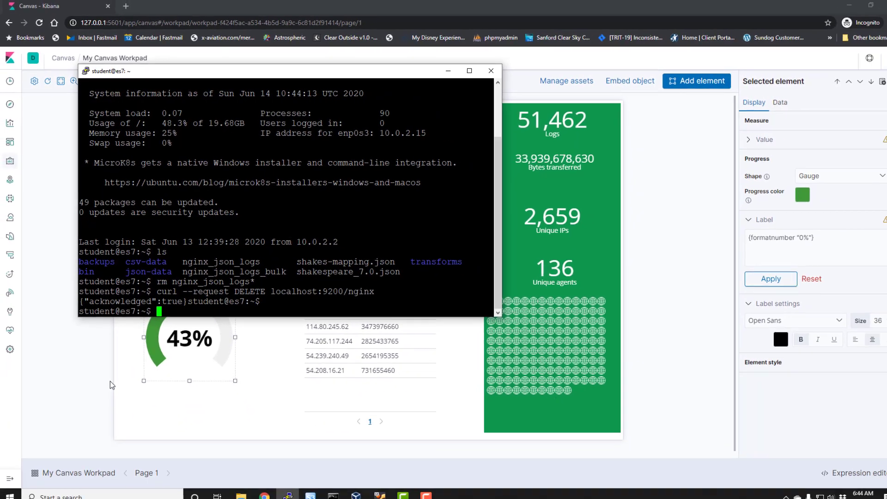
# Step: Return to Kibana, open the list of Canvas workpads and select My Canvas Workpad
pyautogui.click(87, 378)
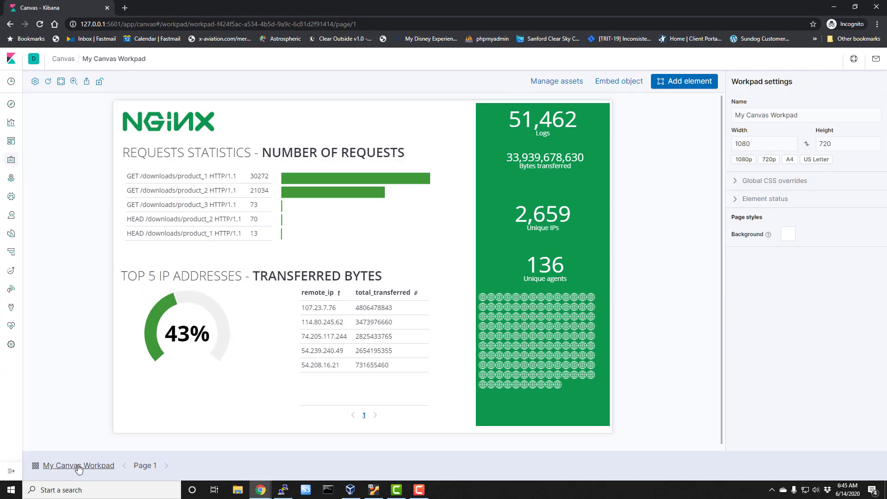
pyautogui.click(79, 467)
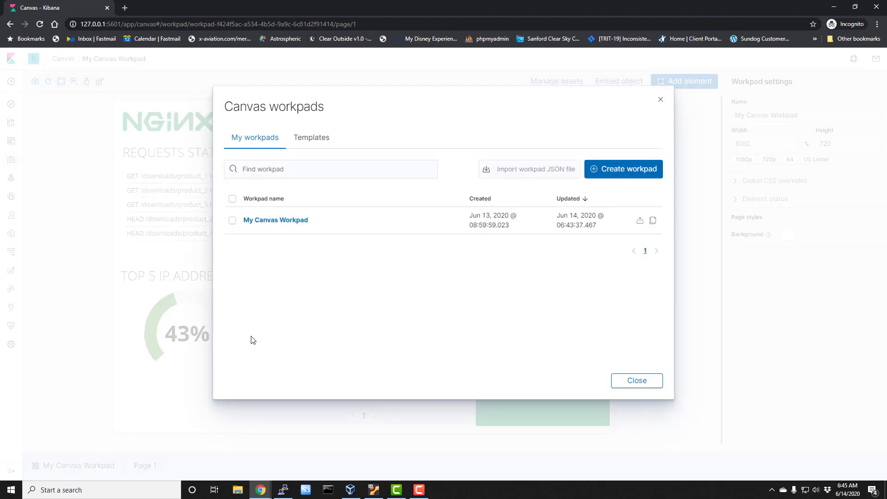
pyautogui.click(233, 221)
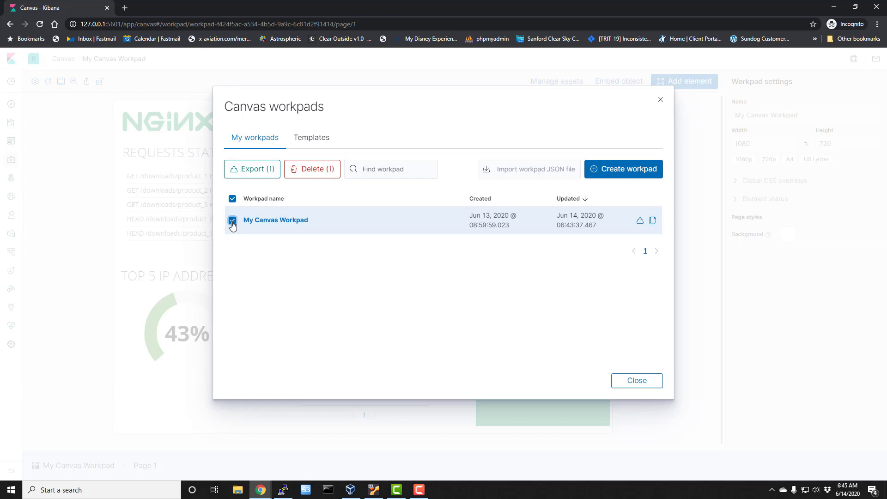